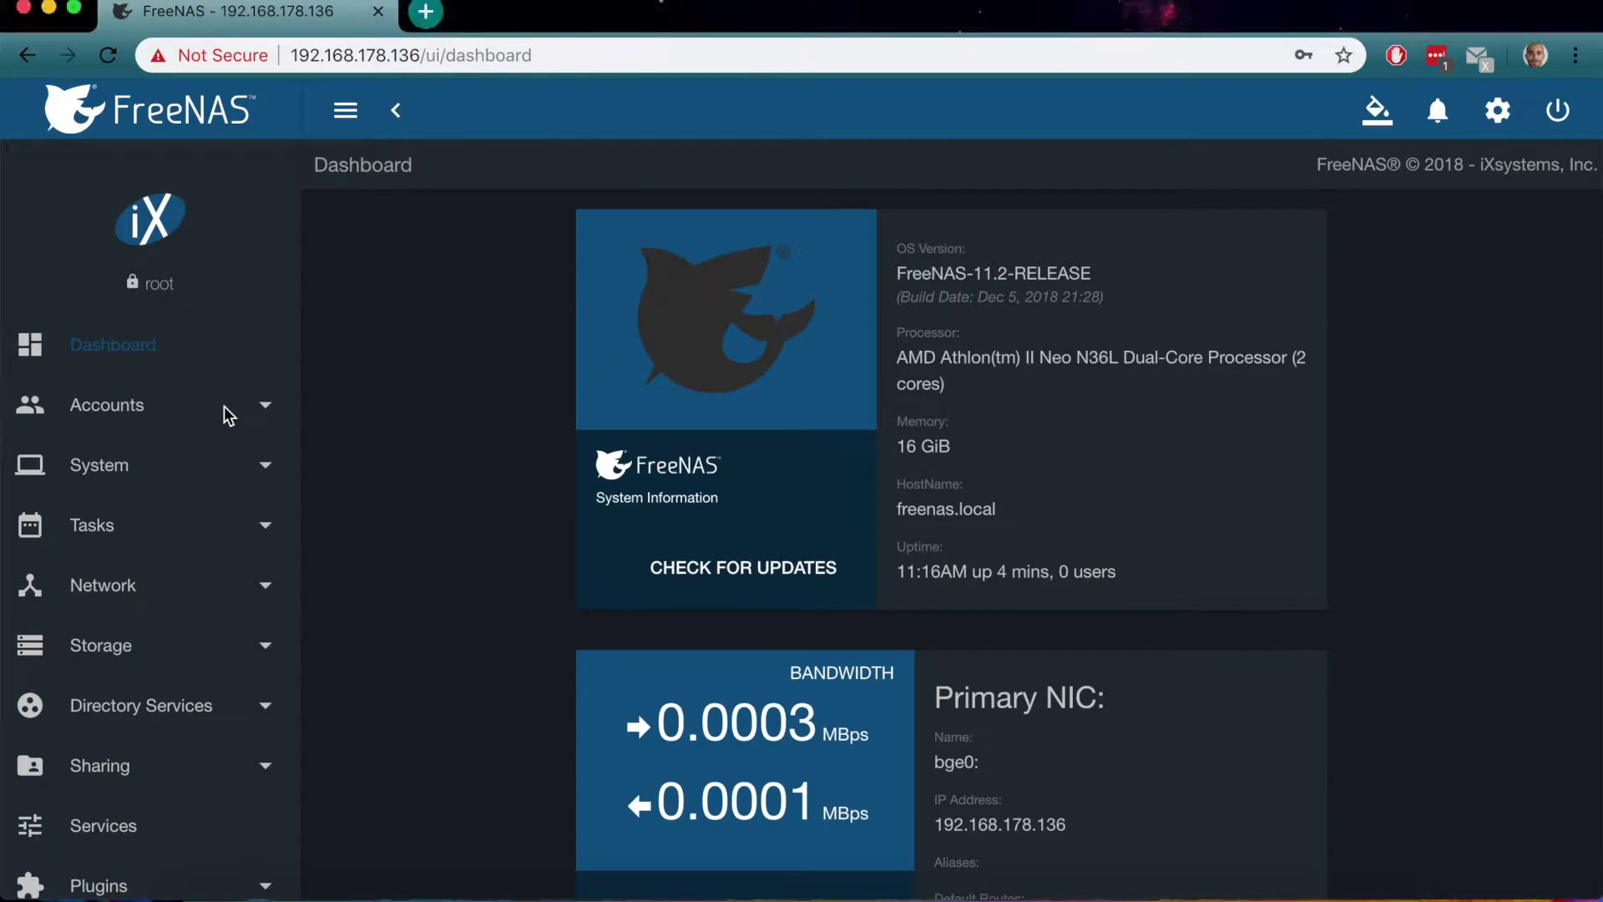
Start a brand-new pool from Storage > Pools using Create new pool
{"action": "left_click", "coordinate": [169, 643]}
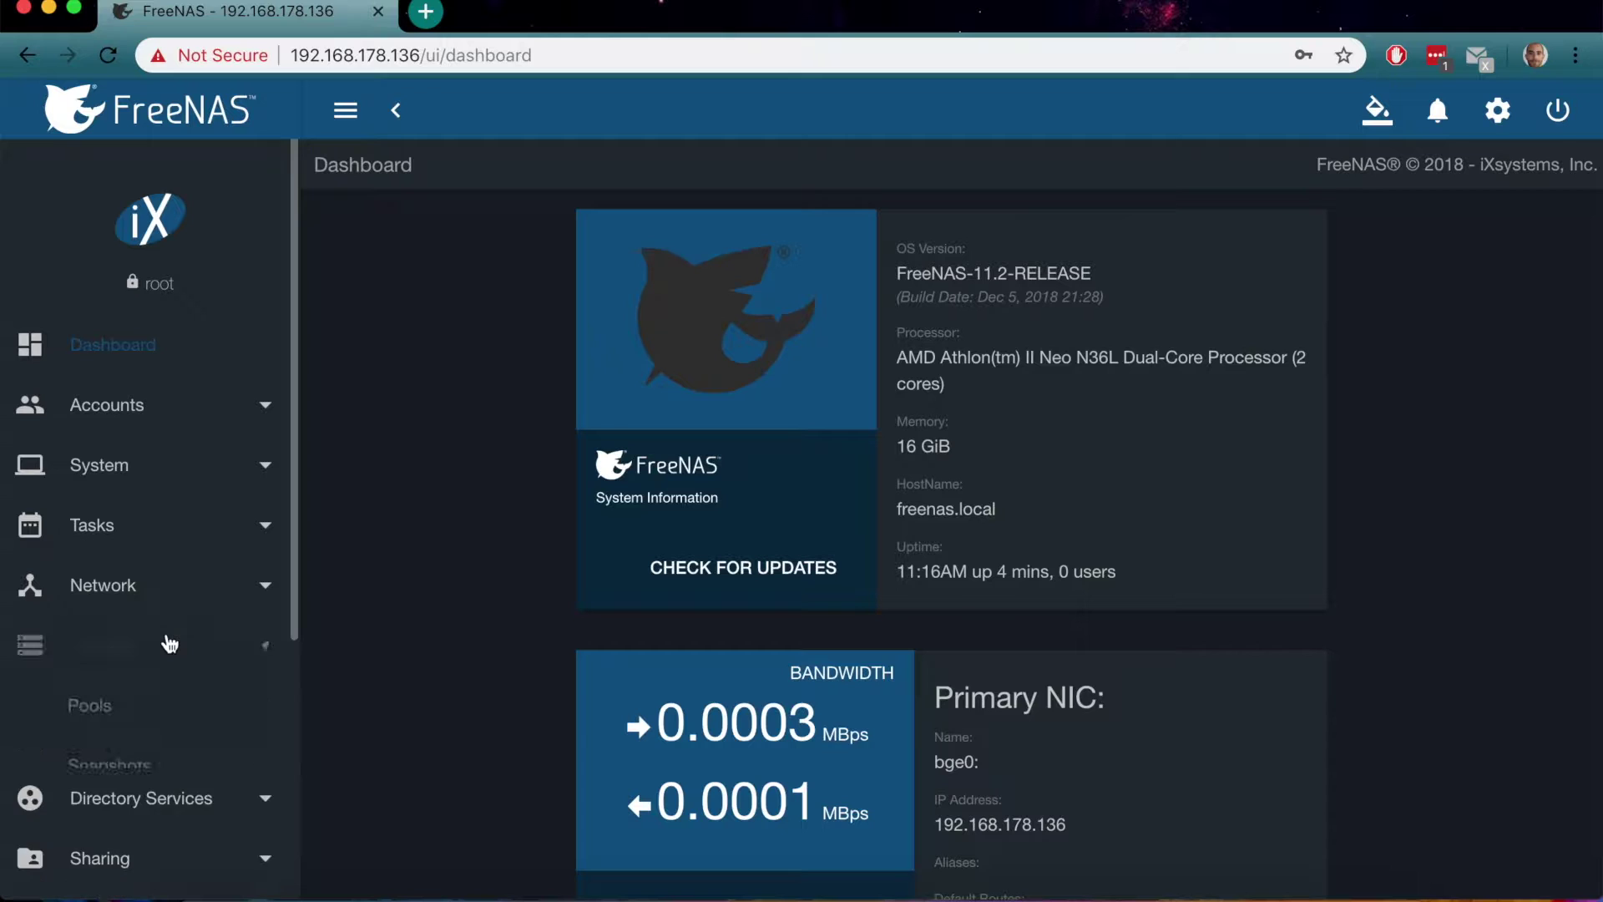
{"action": "left_click", "coordinate": [93, 716]}
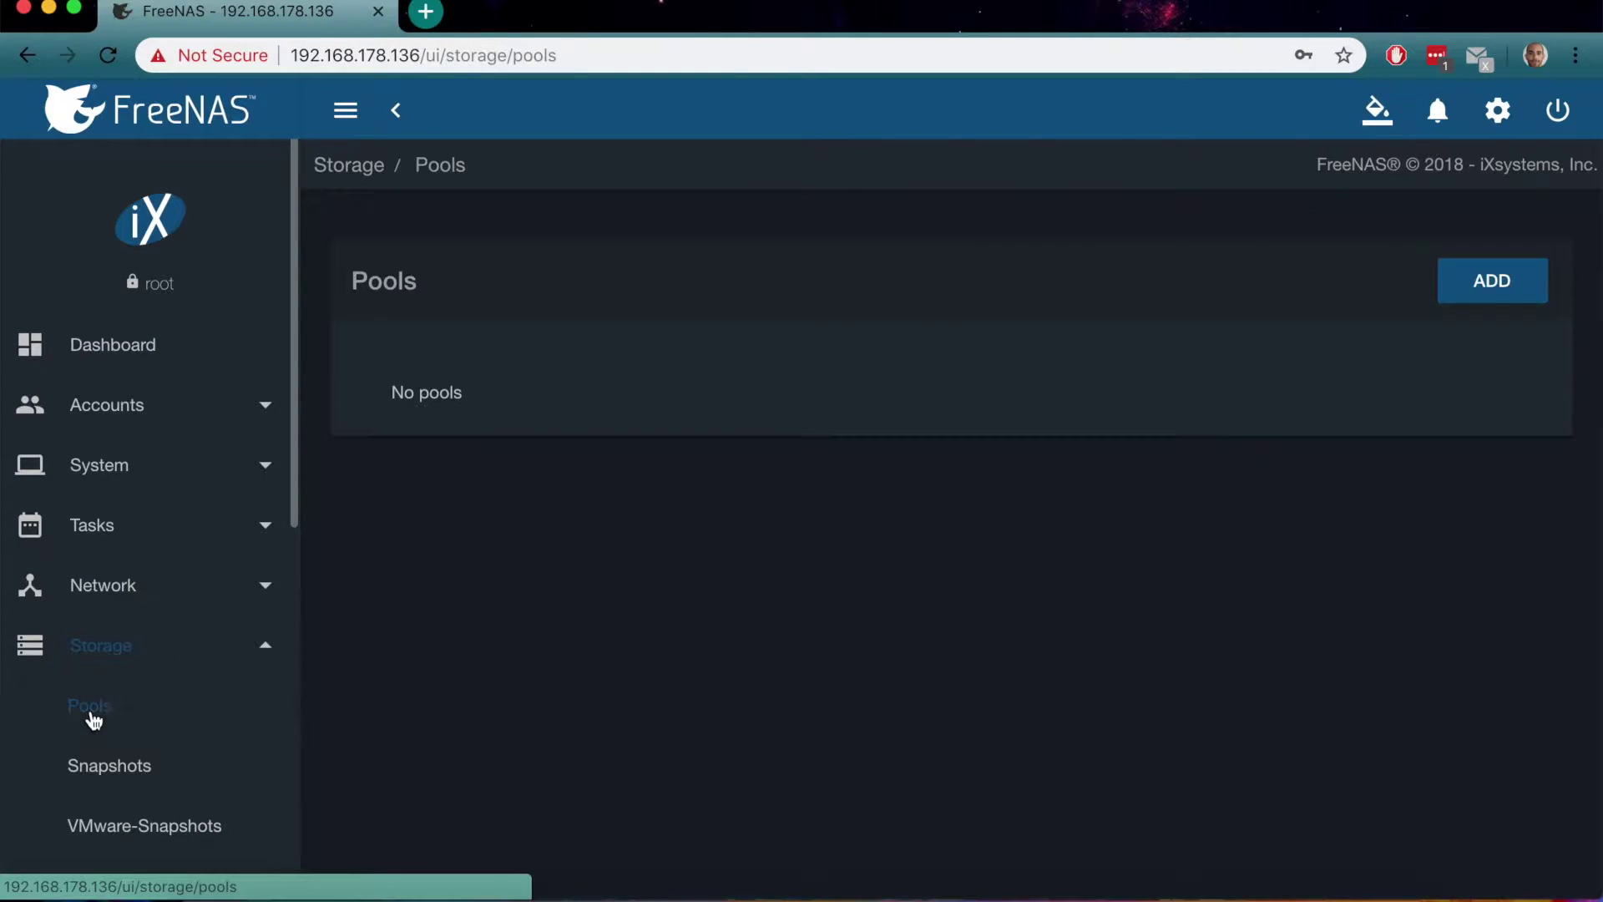
{"action": "left_click", "coordinate": [1482, 281]}
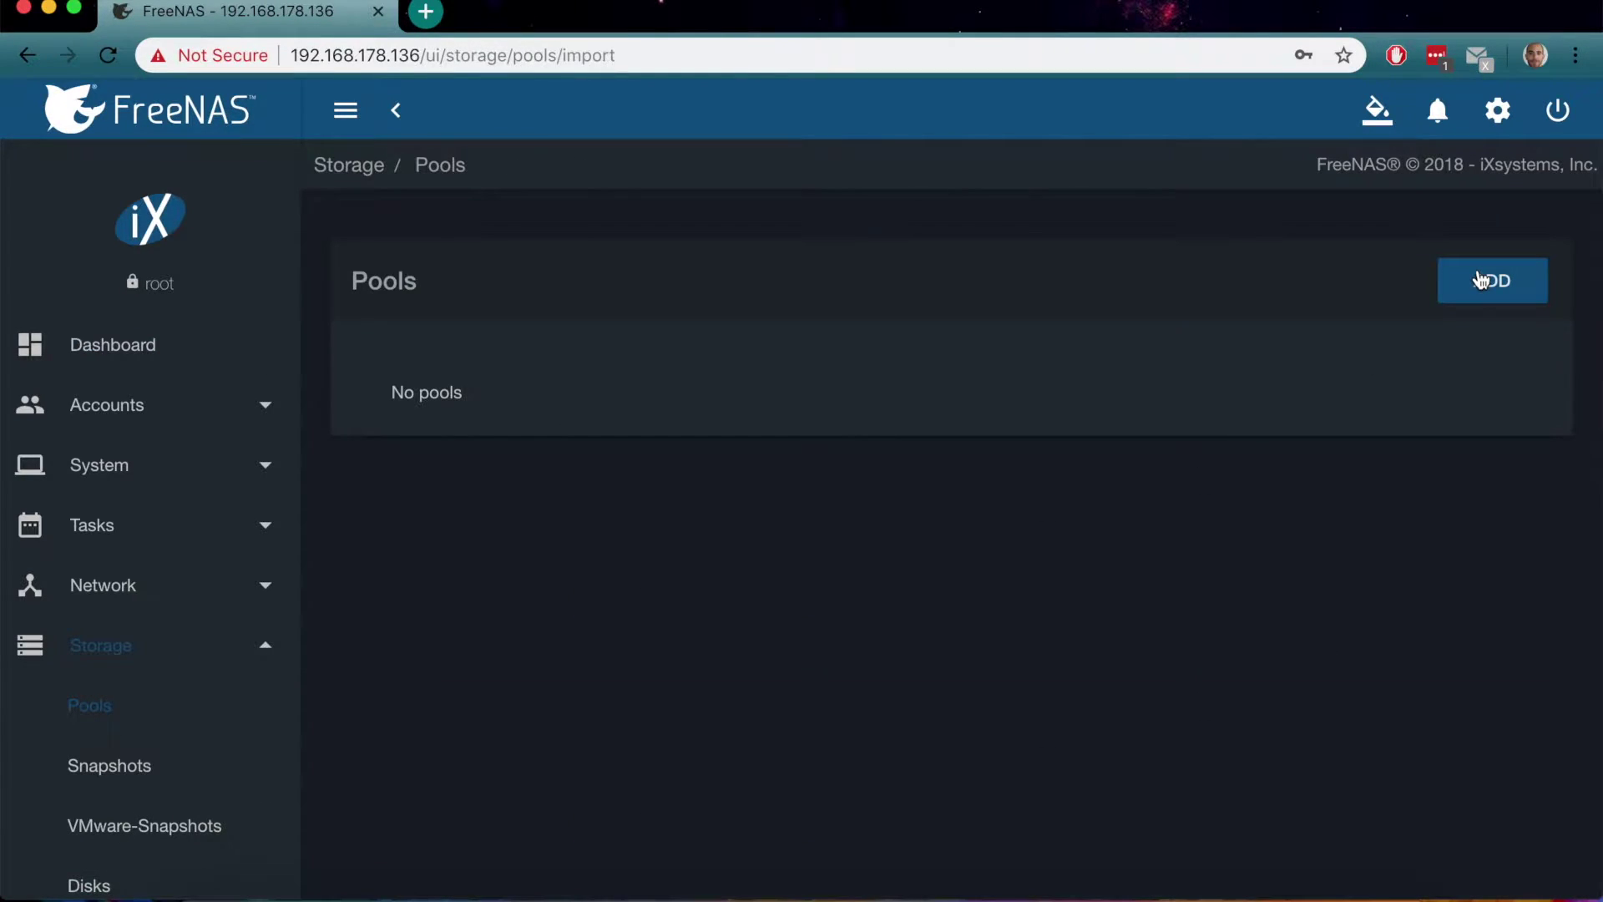
{"action": "left_click", "coordinate": [612, 564]}
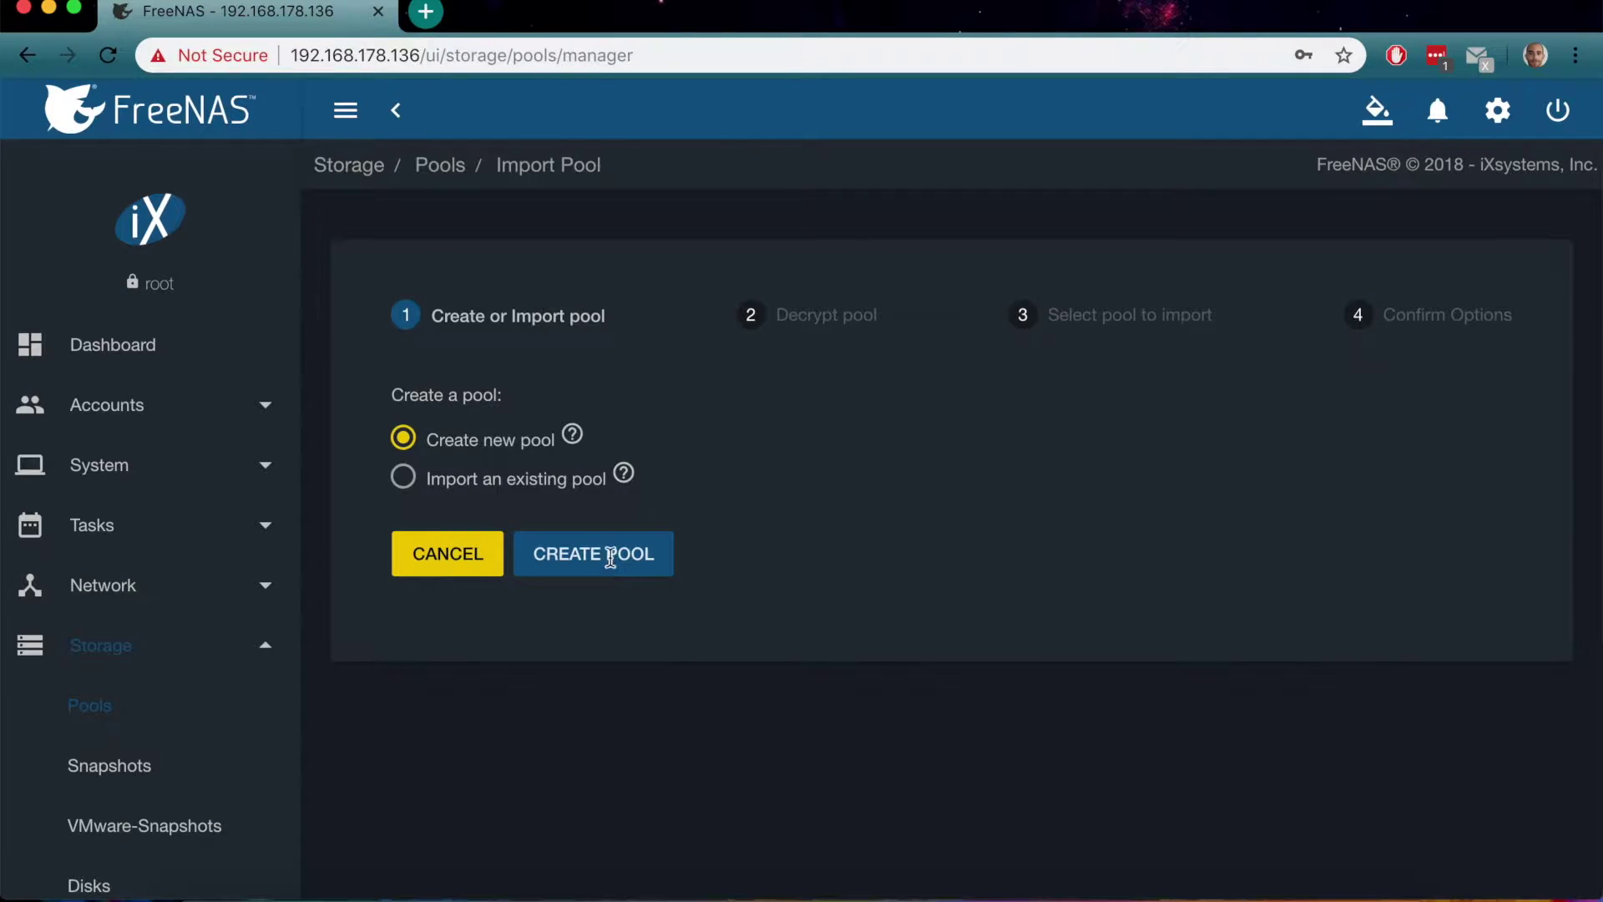
{"action": "scroll", "coordinate": [614, 564], "scroll_direction": "down", "scroll_amount": 3}
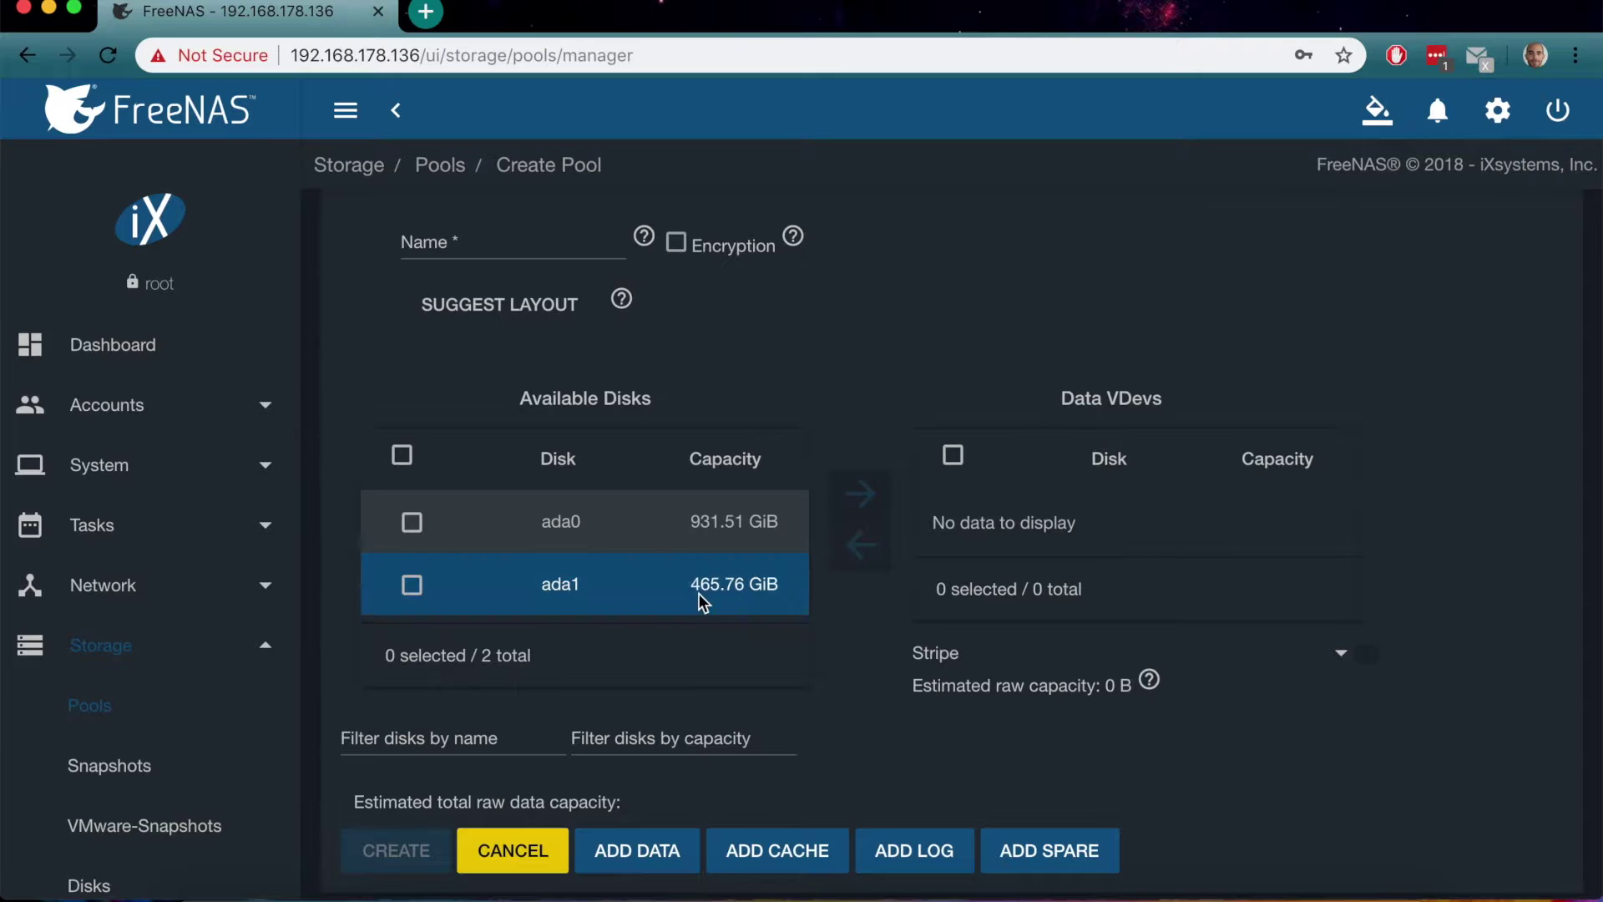
Put disk ada0 in the data vdevs, name the pool New, and confirm creation
{"action": "left_click", "coordinate": [403, 529]}
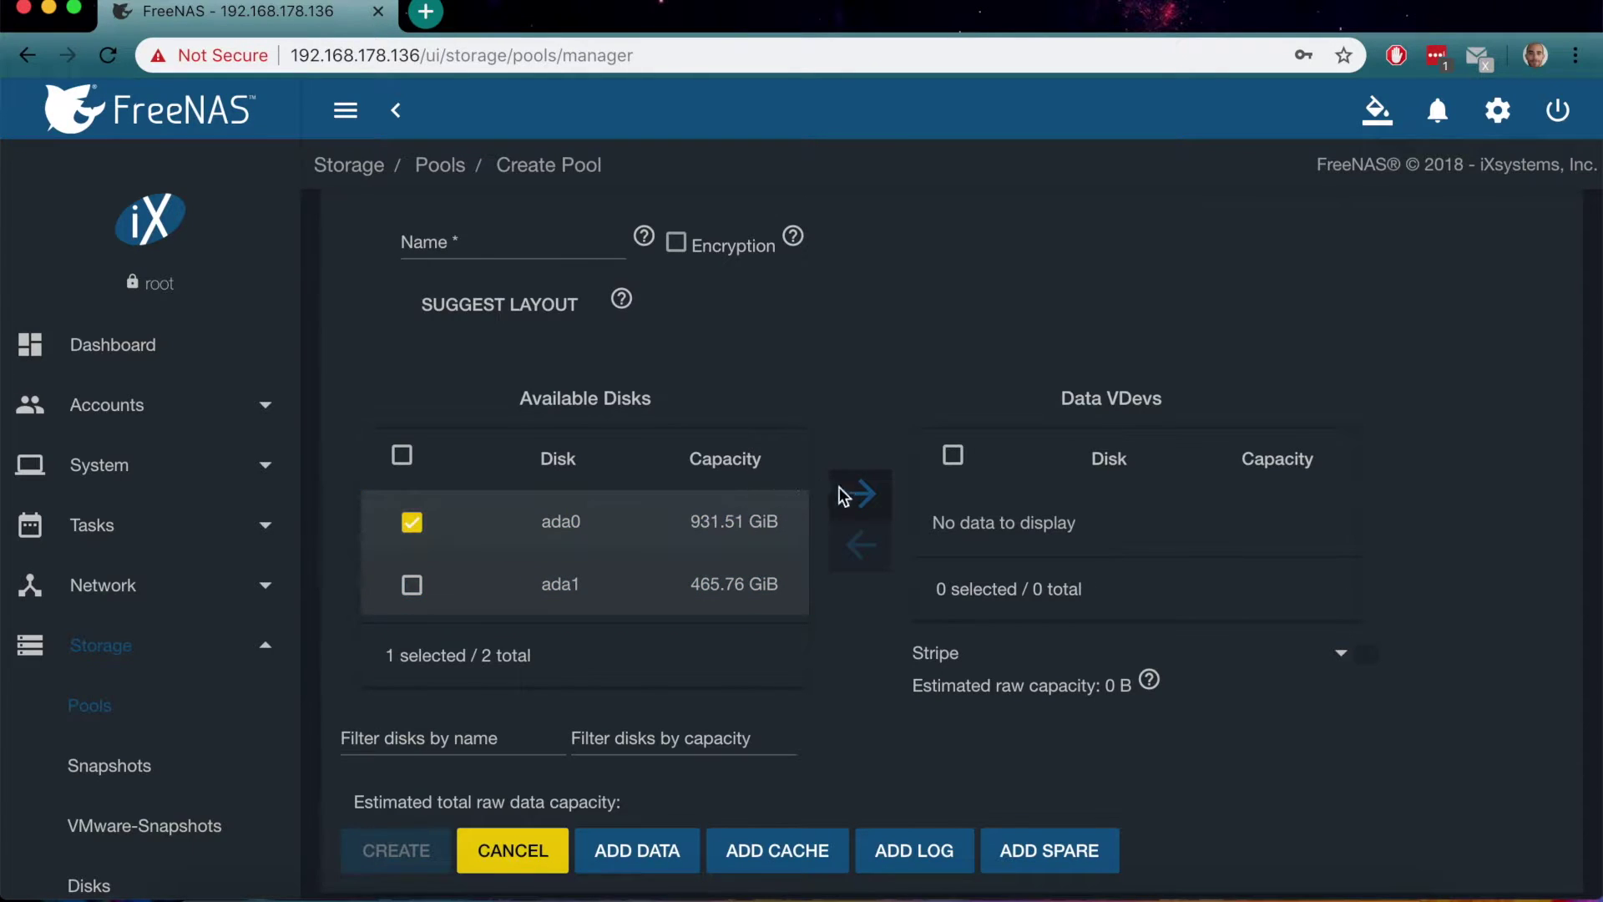
{"action": "left_click", "coordinate": [861, 493]}
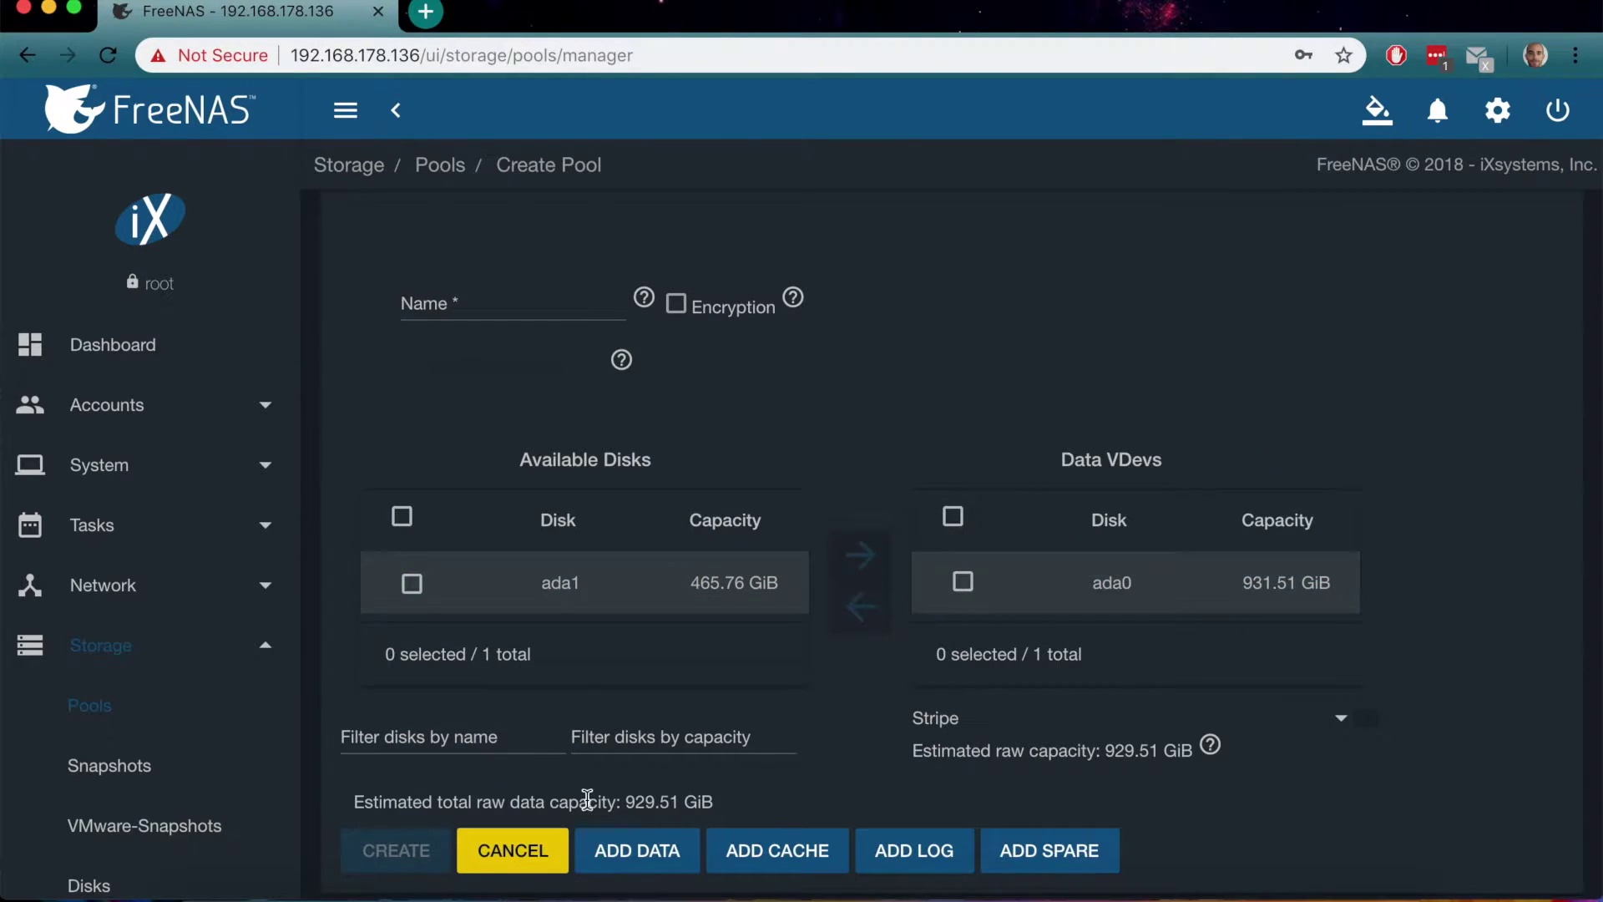
{"action": "left_click", "coordinate": [501, 300]}
{"action": "type", "text": "New"}
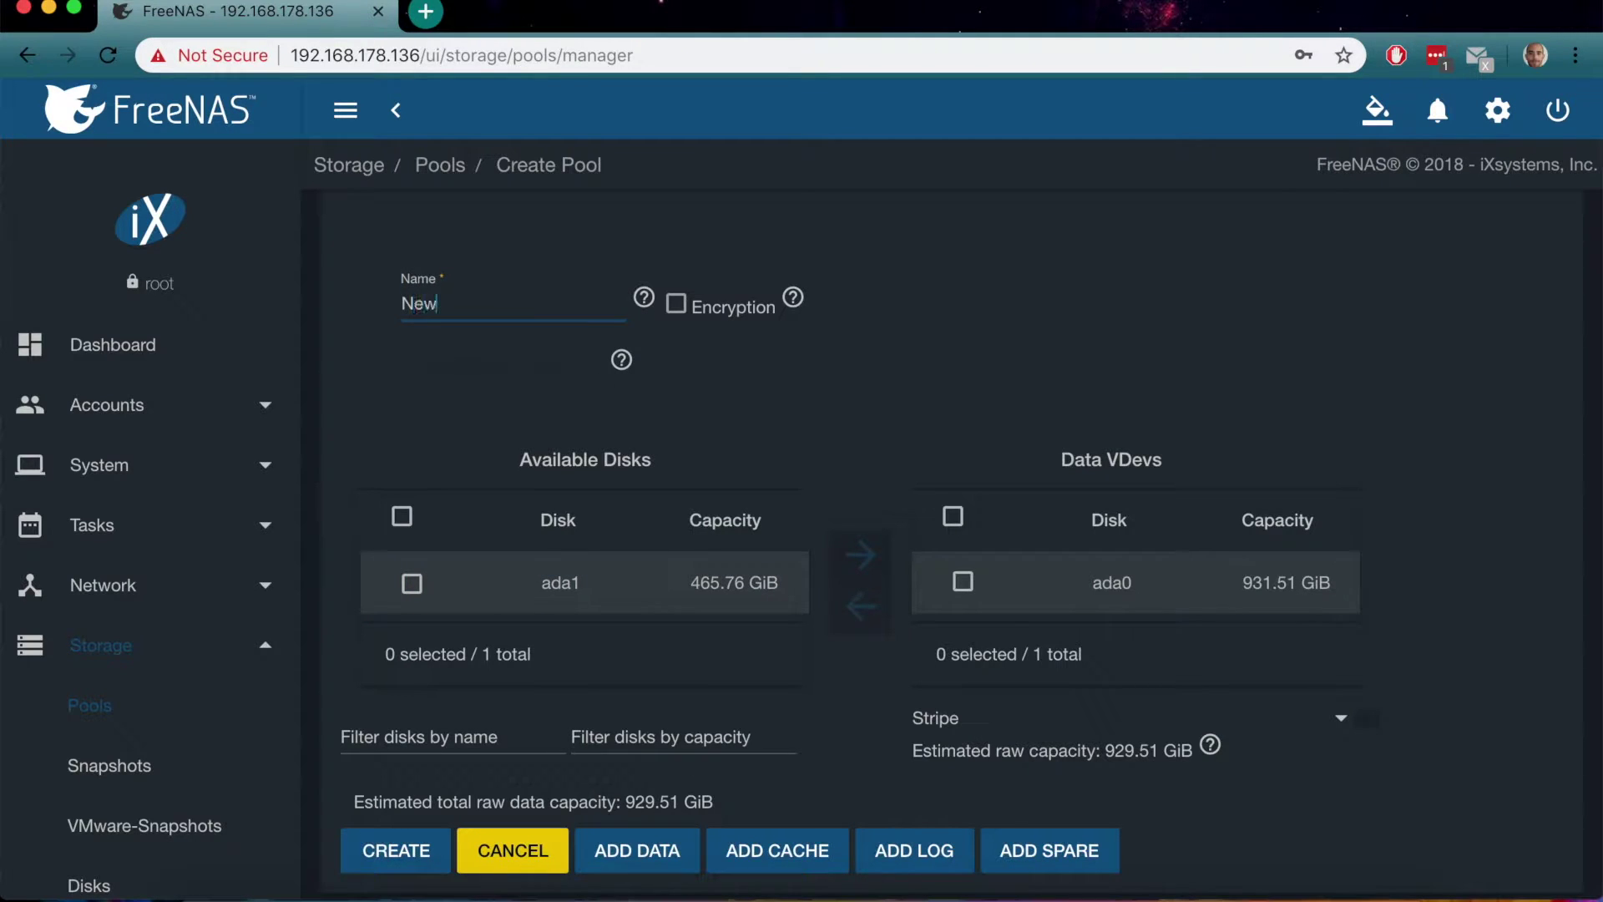
{"action": "left_click", "coordinate": [384, 848]}
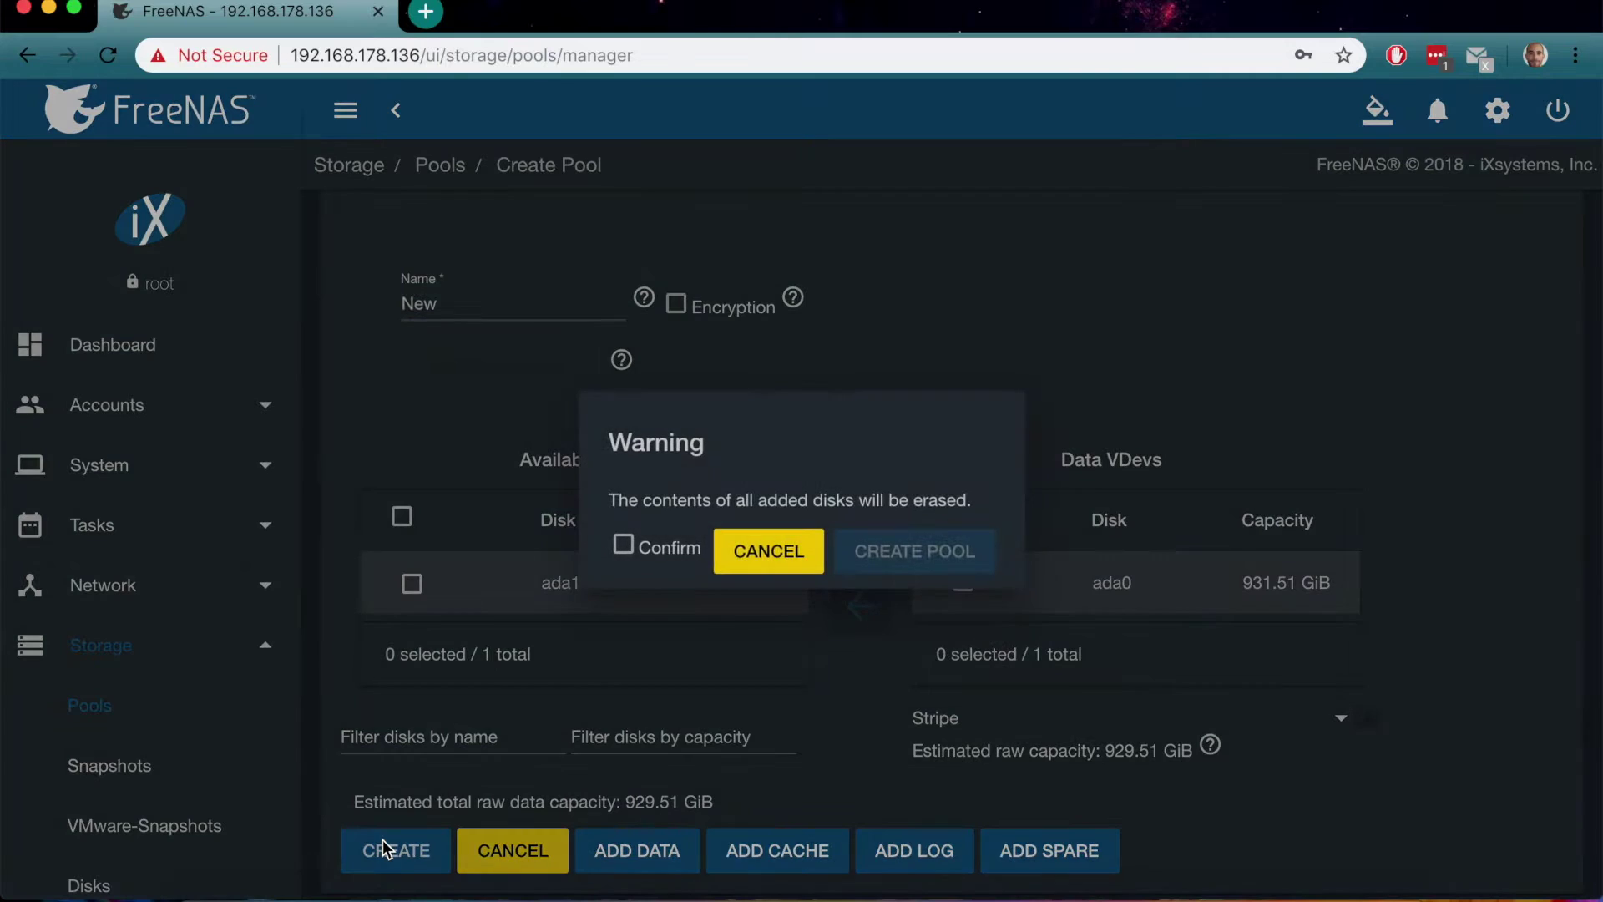
{"action": "left_click", "coordinate": [627, 547]}
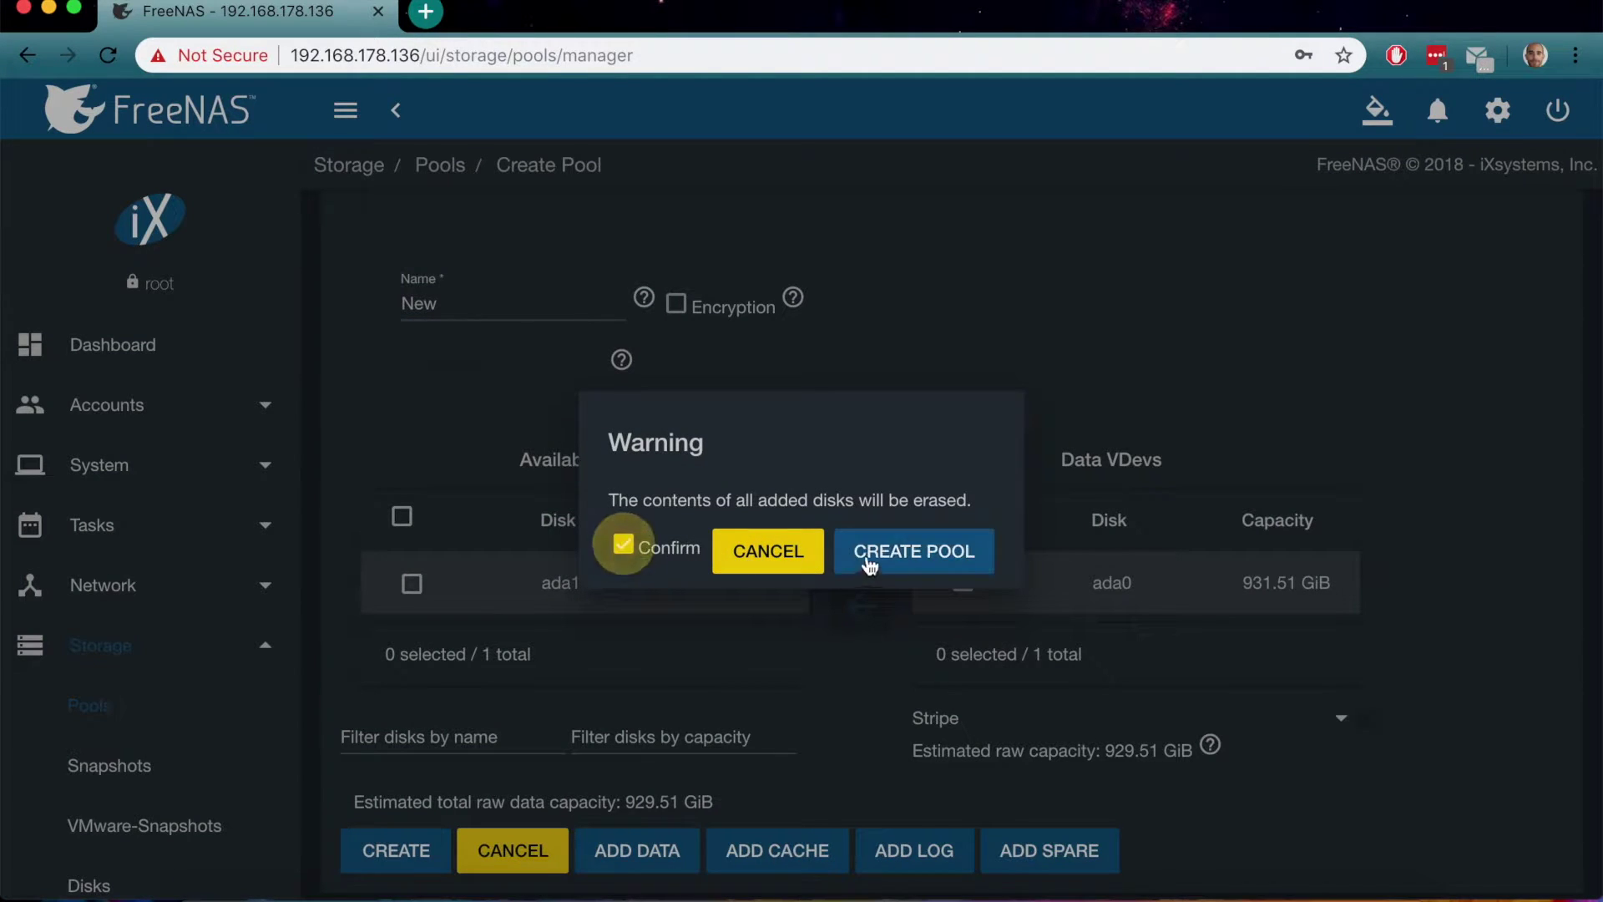
{"action": "left_click", "coordinate": [883, 554]}
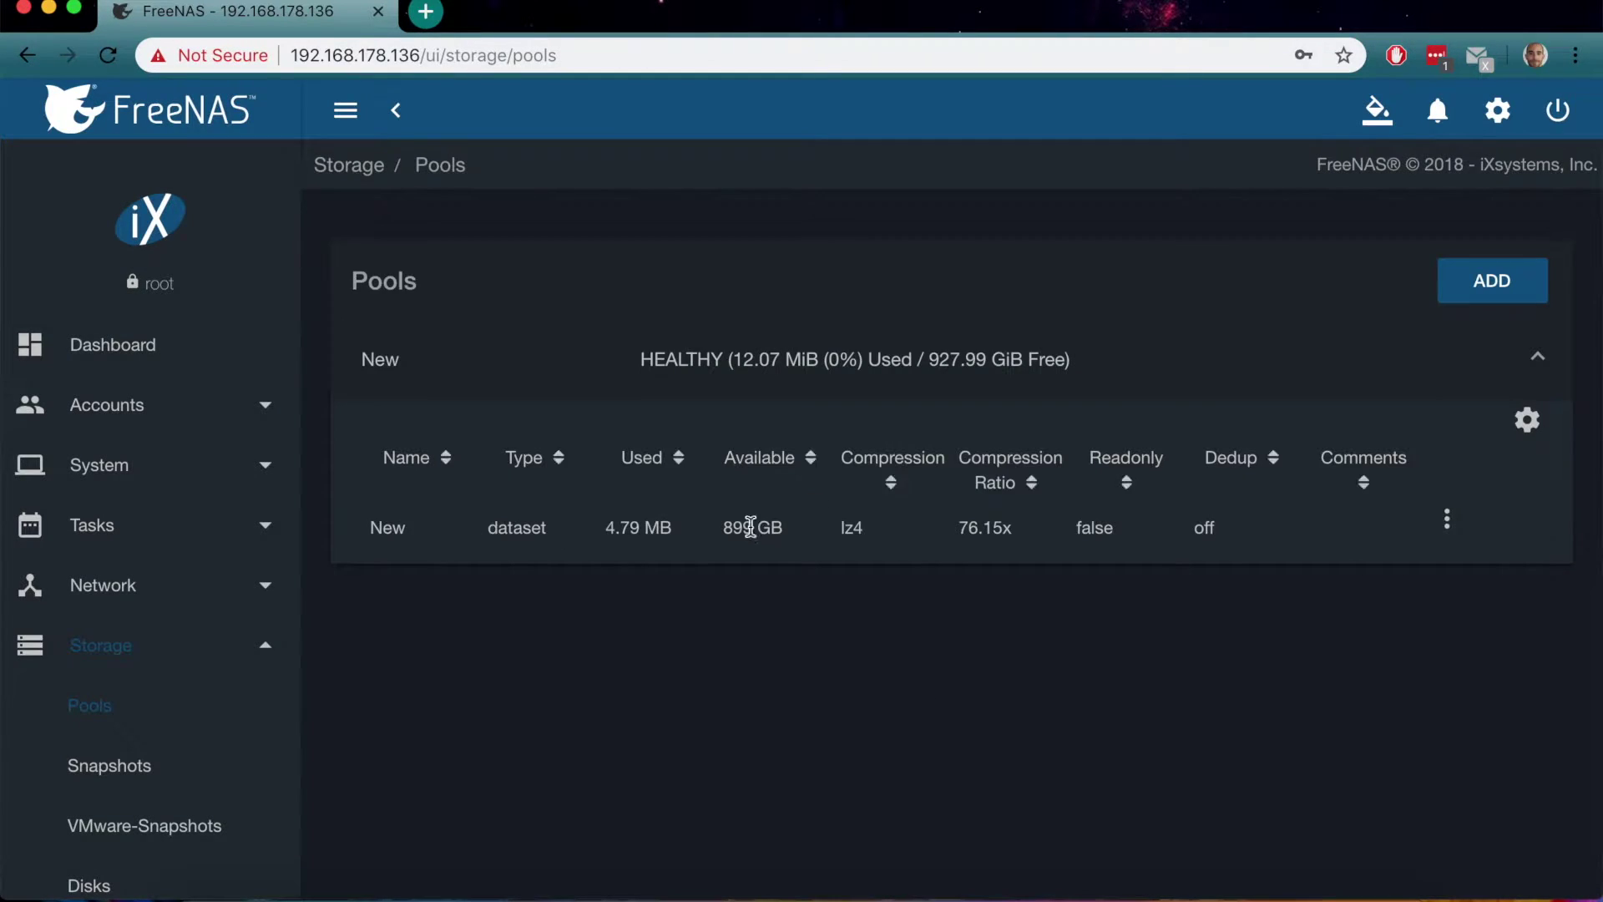
{"action": "left_click", "coordinate": [1450, 523]}
Add a dataset named Transmission under pool New in Advanced Mode and save it
{"action": "left_click", "coordinate": [1378, 541]}
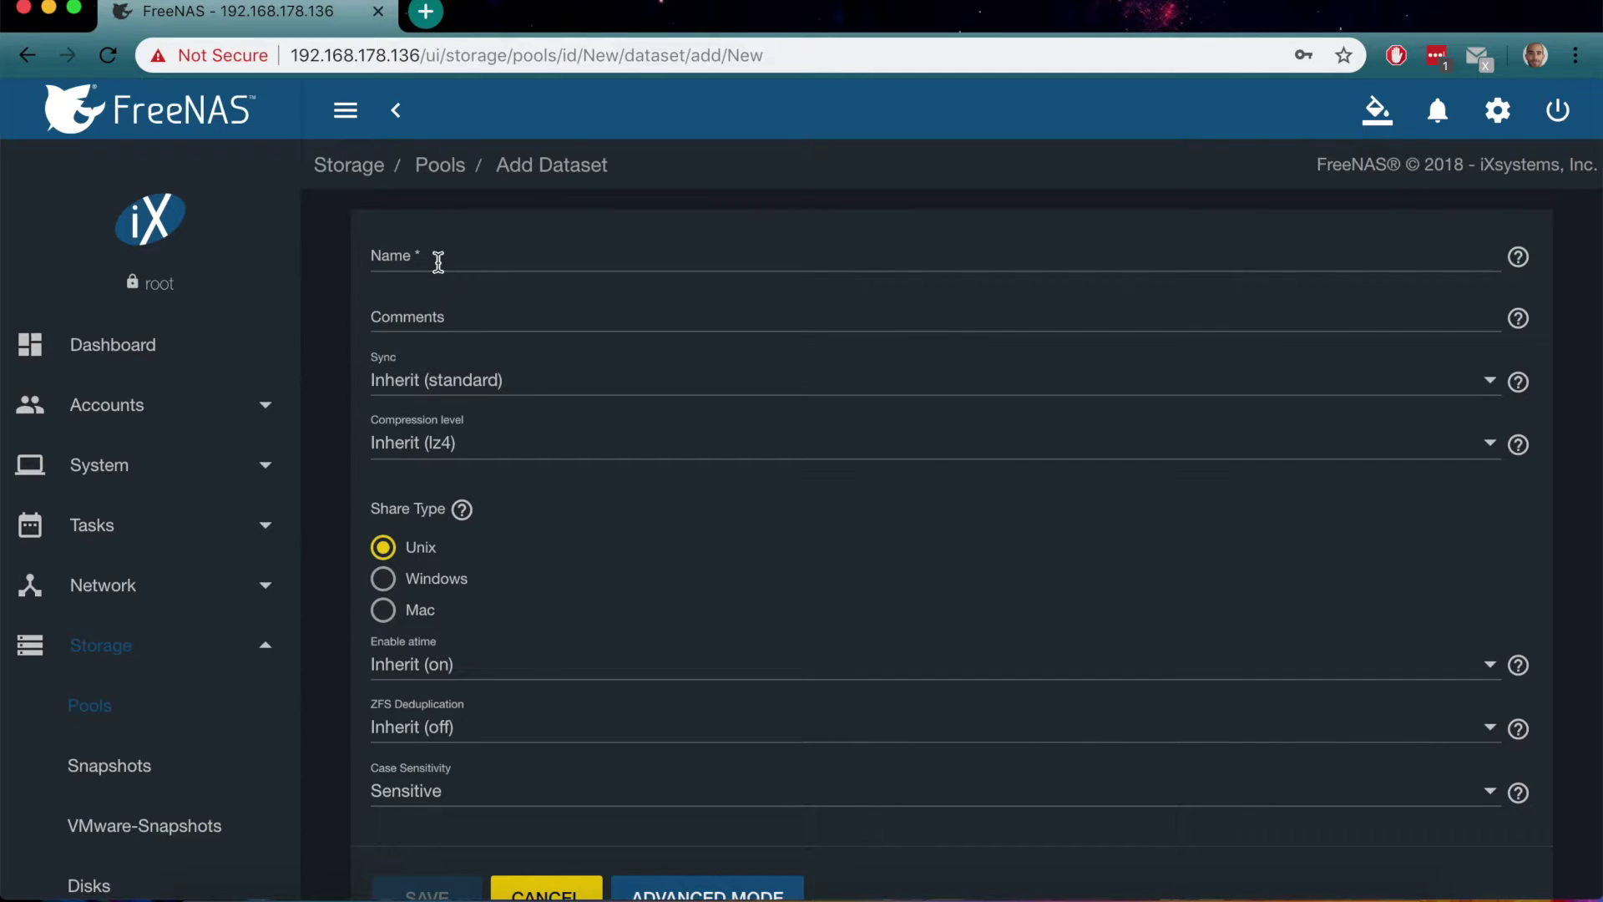
{"action": "left_click", "coordinate": [438, 261]}
{"action": "type", "text": "Transmis"}
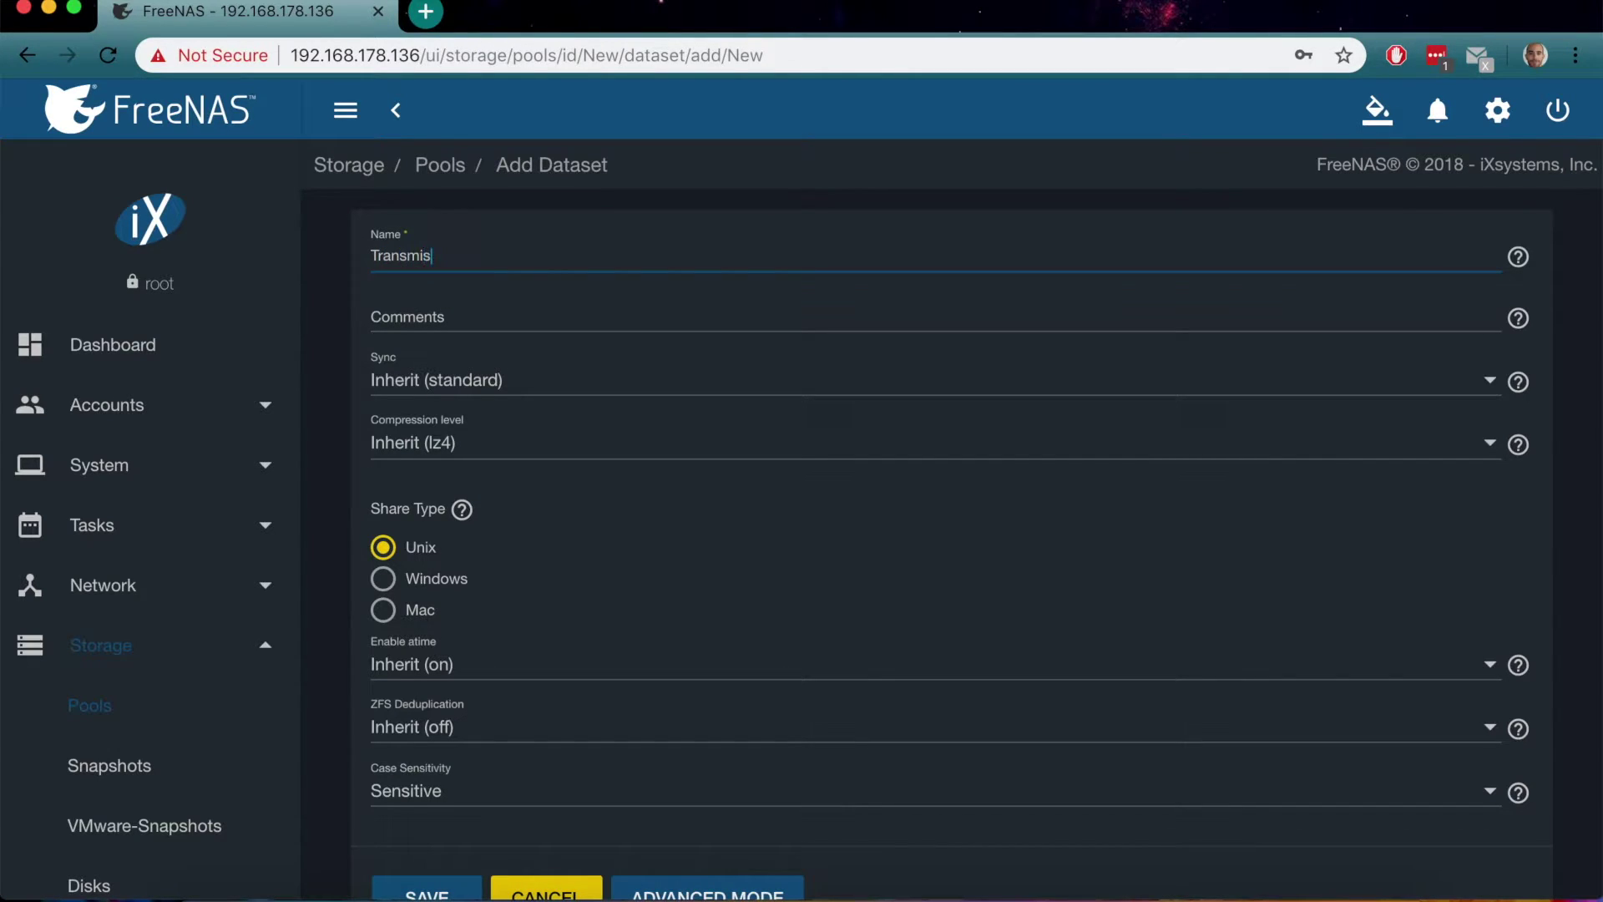
{"action": "type", "text": "sion"}
{"action": "scroll", "coordinate": [554, 424], "scroll_direction": "down", "scroll_amount": 2}
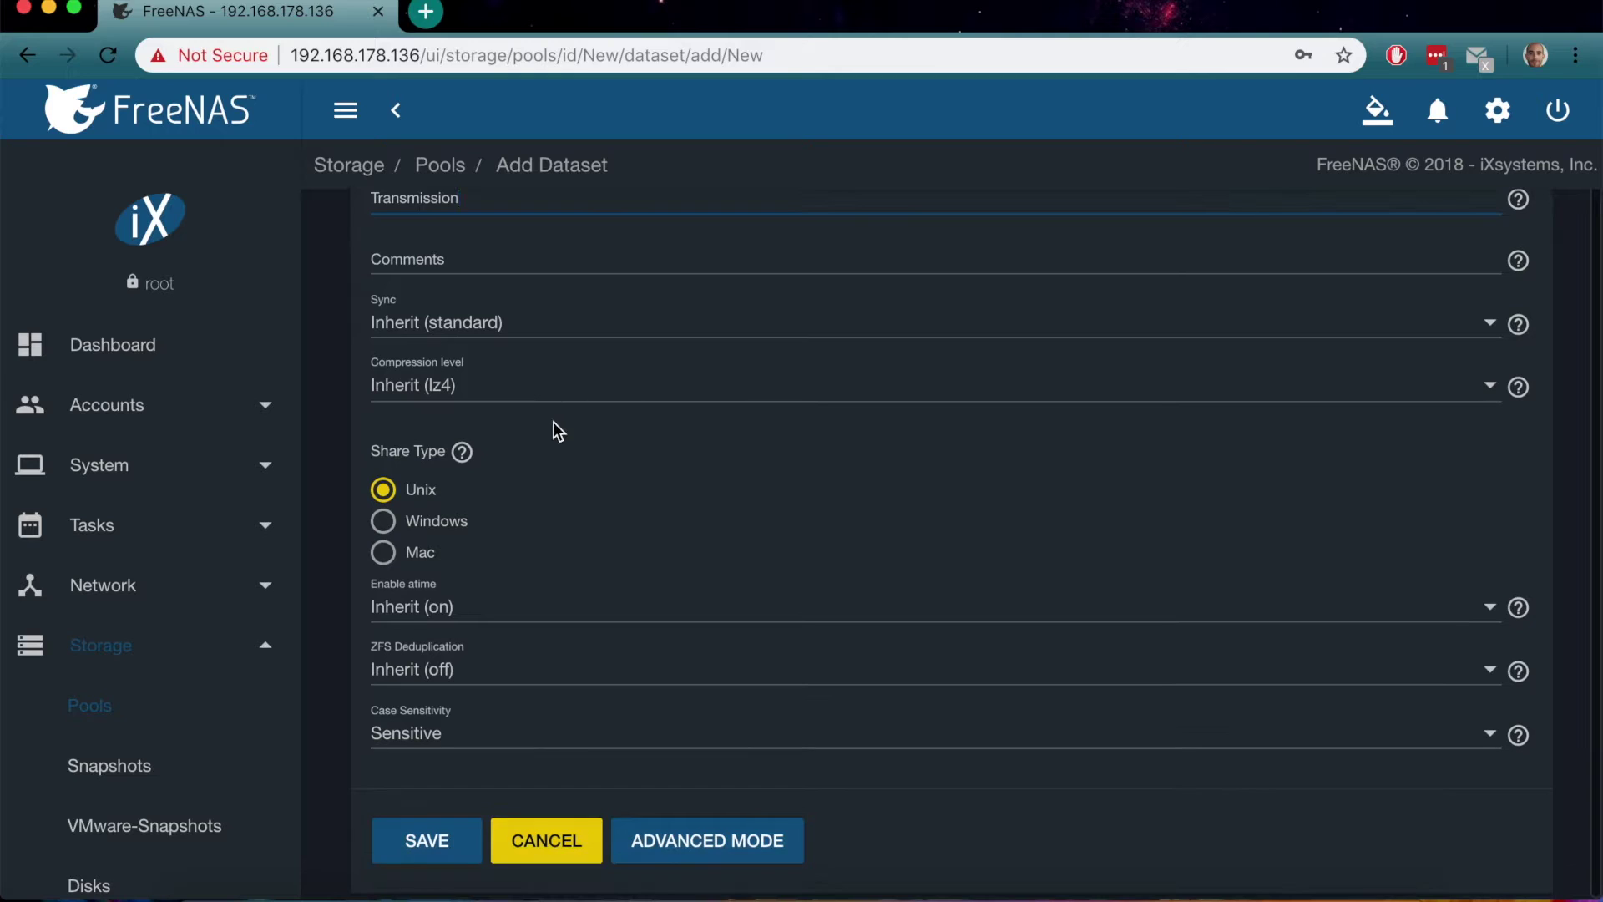
{"action": "left_click", "coordinate": [679, 860]}
{"action": "scroll", "coordinate": [722, 681], "scroll_direction": "down", "scroll_amount": 7}
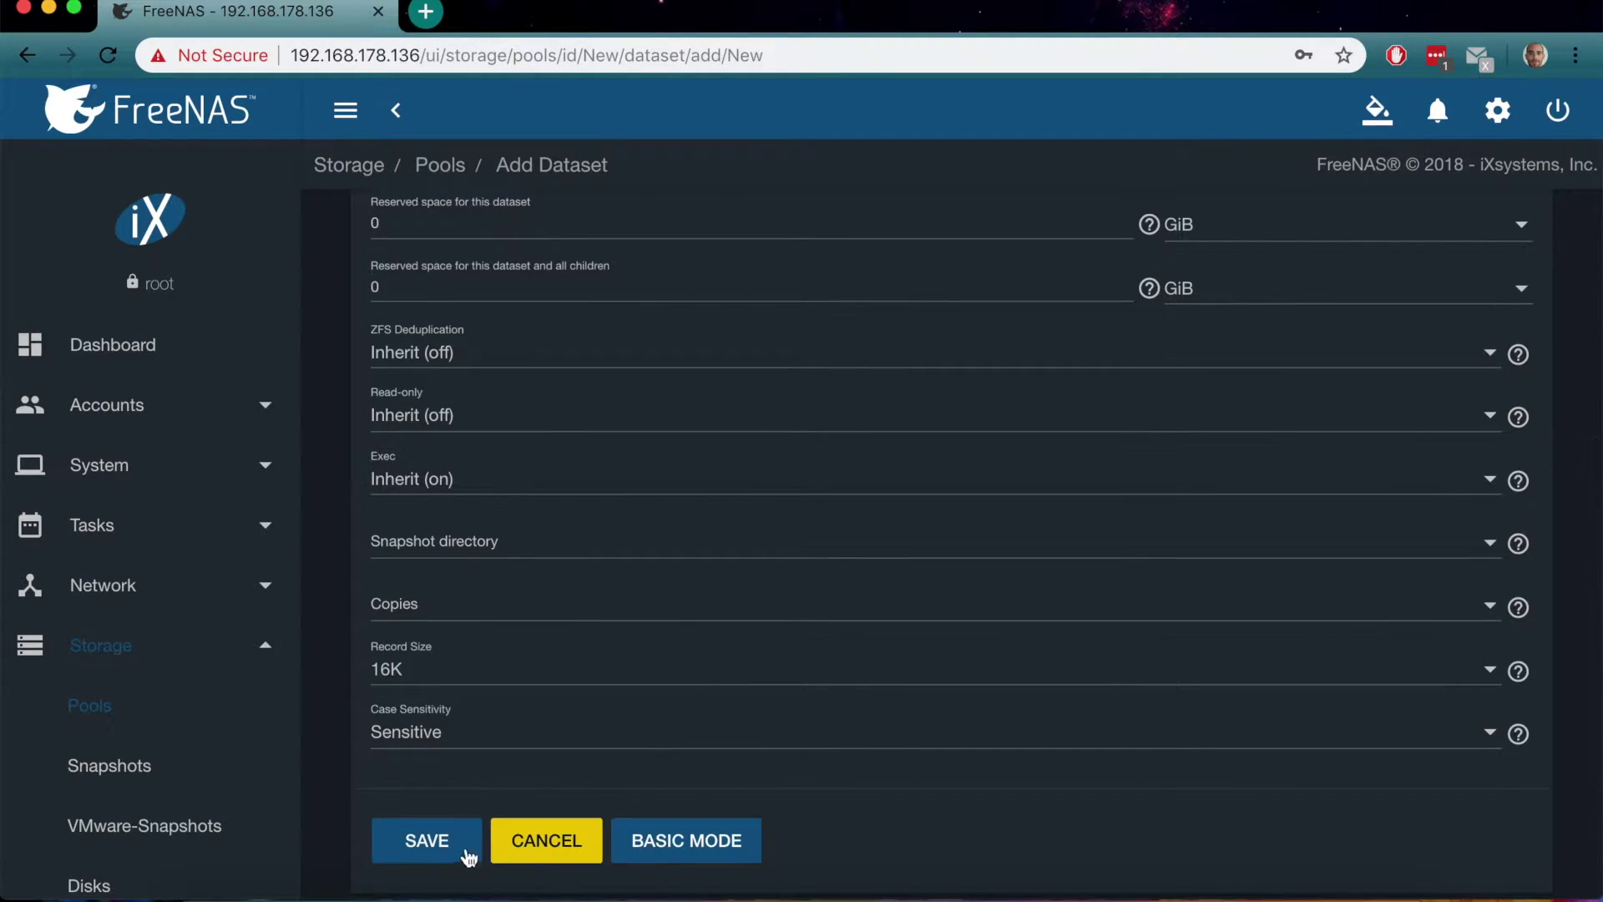
{"action": "left_click", "coordinate": [435, 840]}
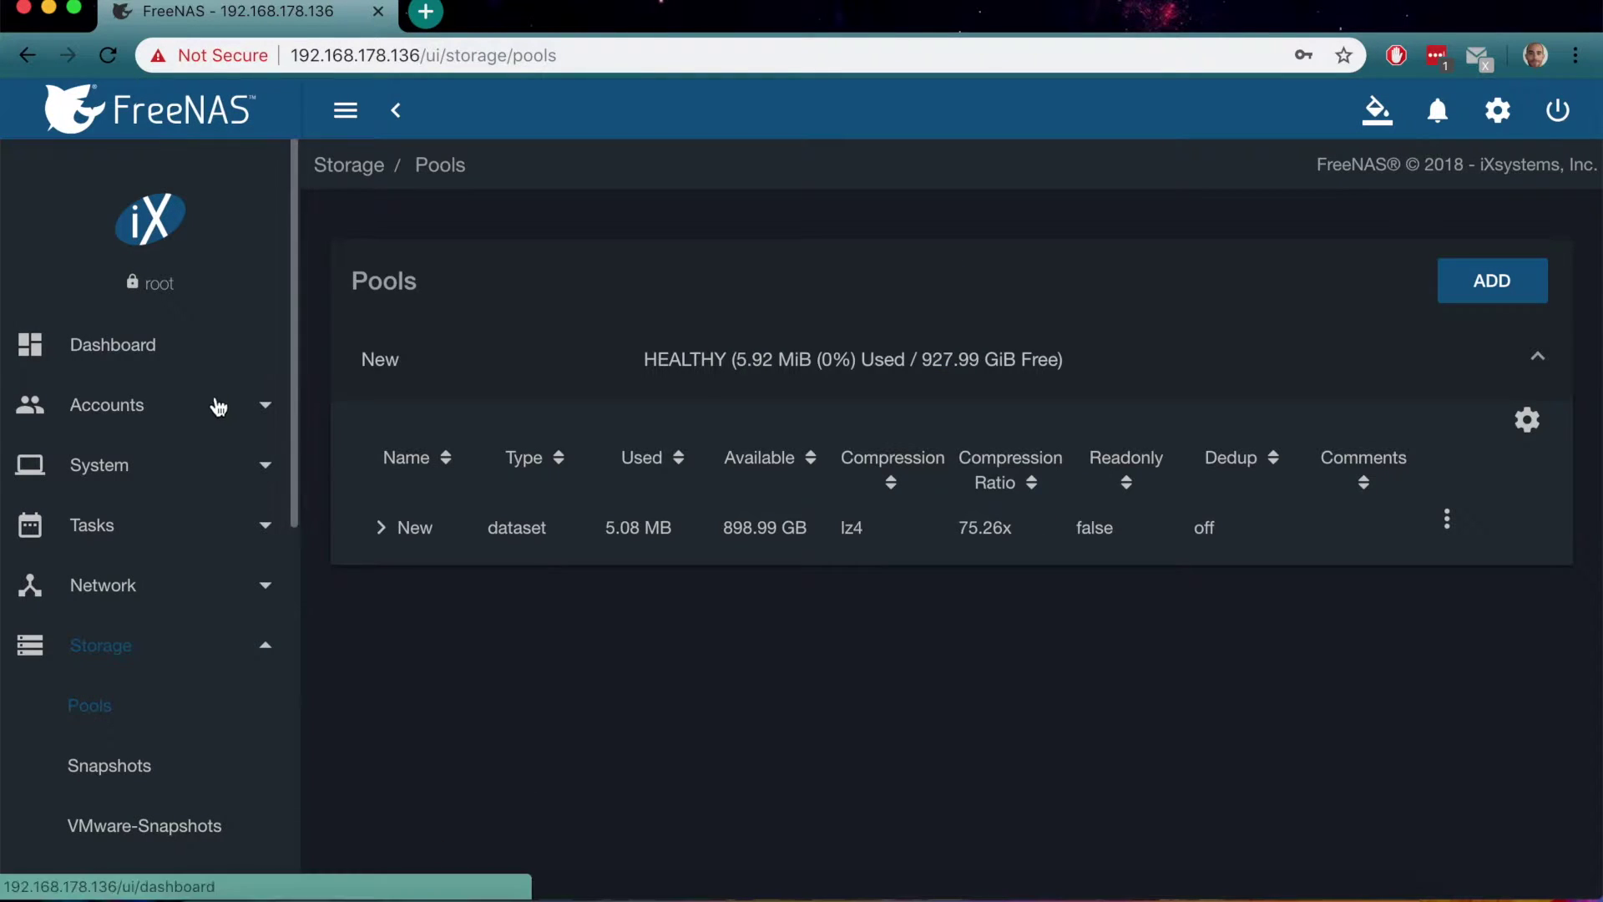
Open a new group form under Accounts > Groups
{"action": "left_click", "coordinate": [153, 413]}
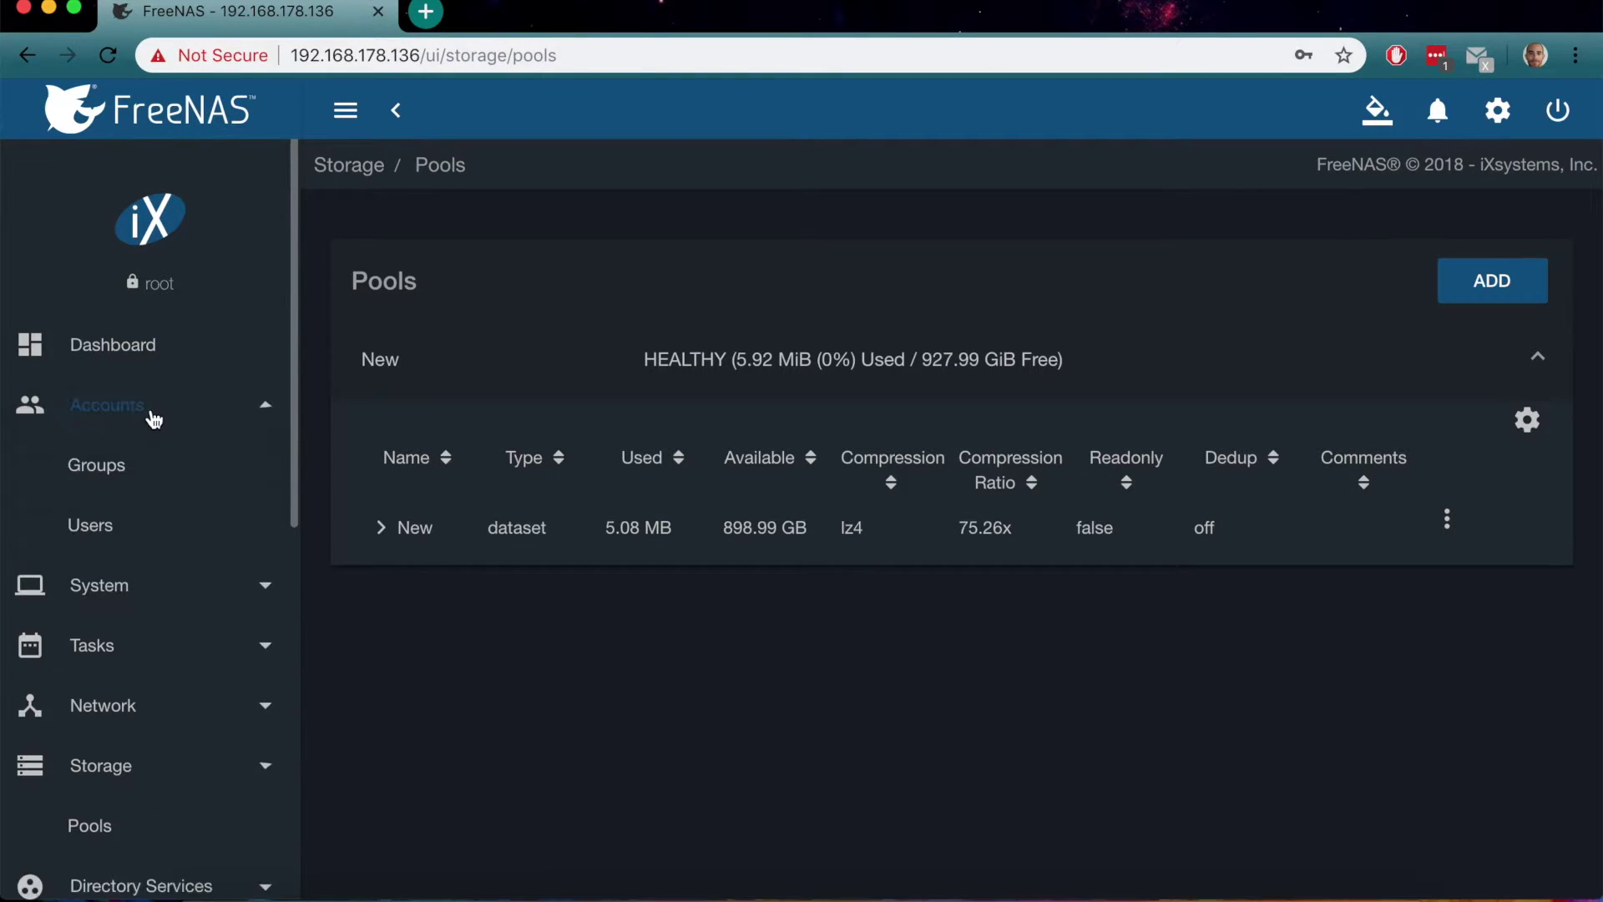
{"action": "left_click", "coordinate": [119, 468]}
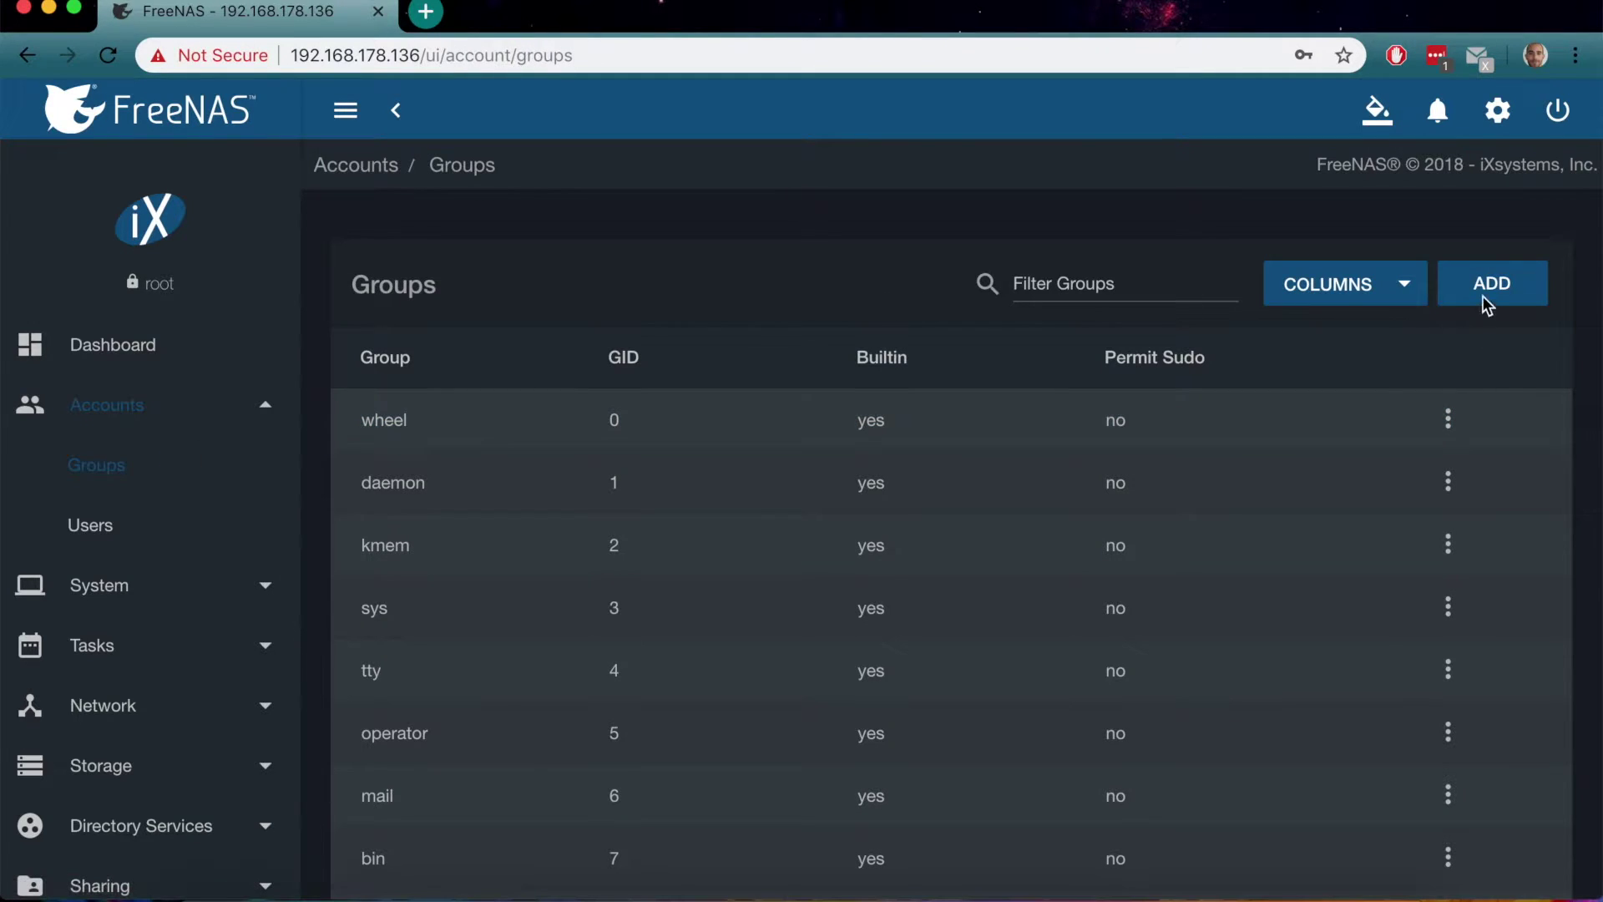
{"action": "left_click", "coordinate": [1487, 302]}
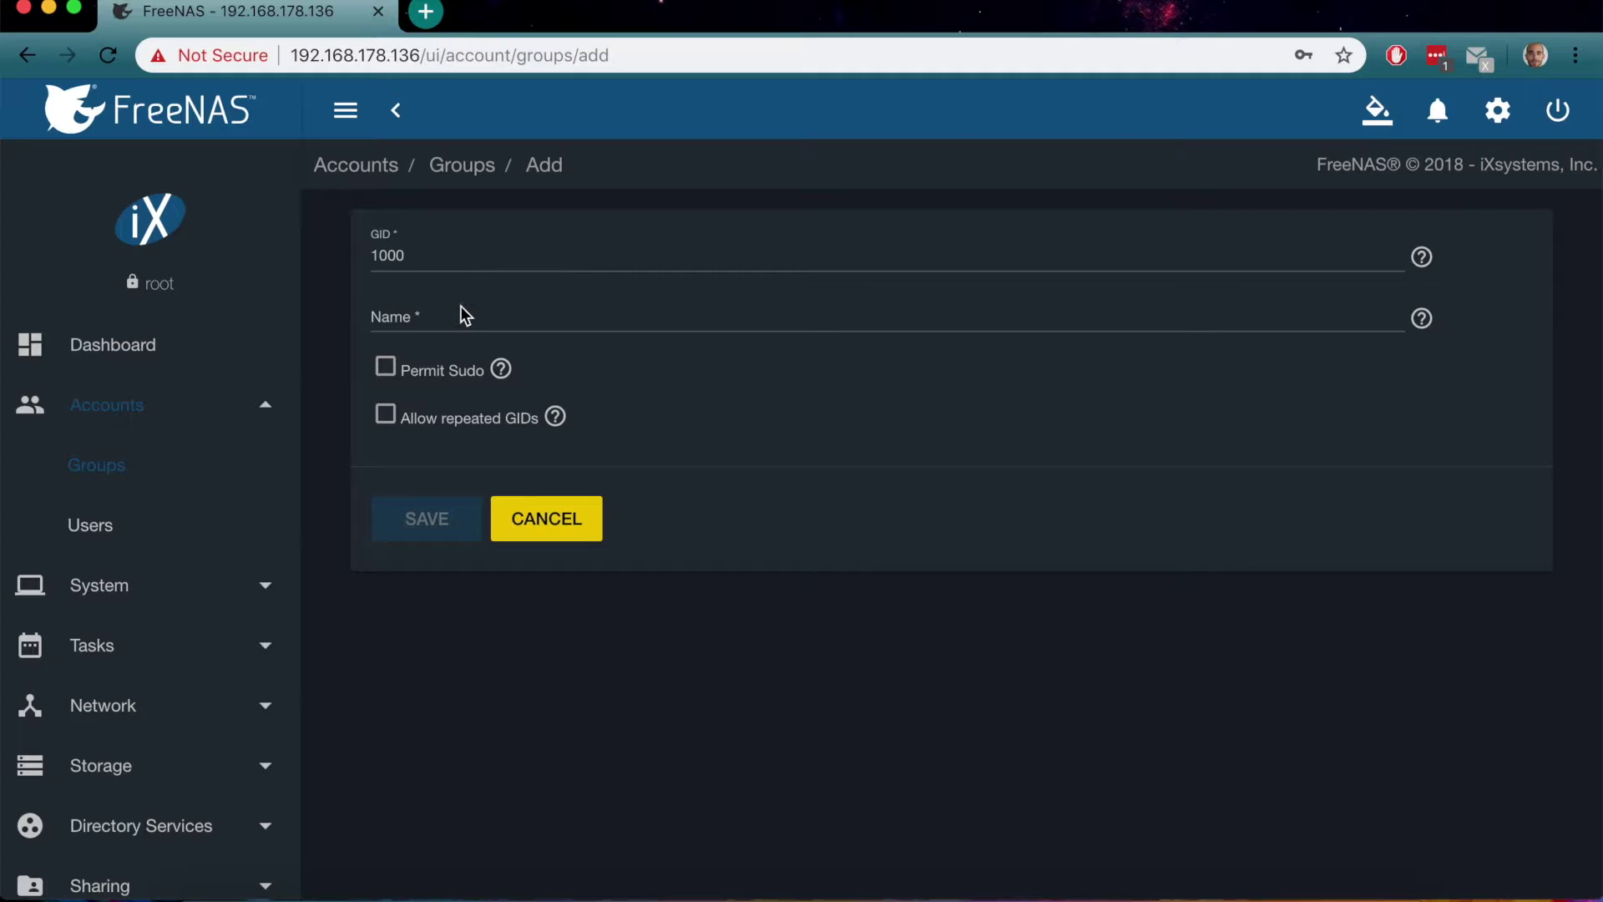
{"action": "left_click", "coordinate": [464, 315]}
Change the GID from 1000 to 921, name the group Transmission, and save
{"action": "left_click_drag", "start_coordinate": [421, 253], "coordinate": [369, 259]}
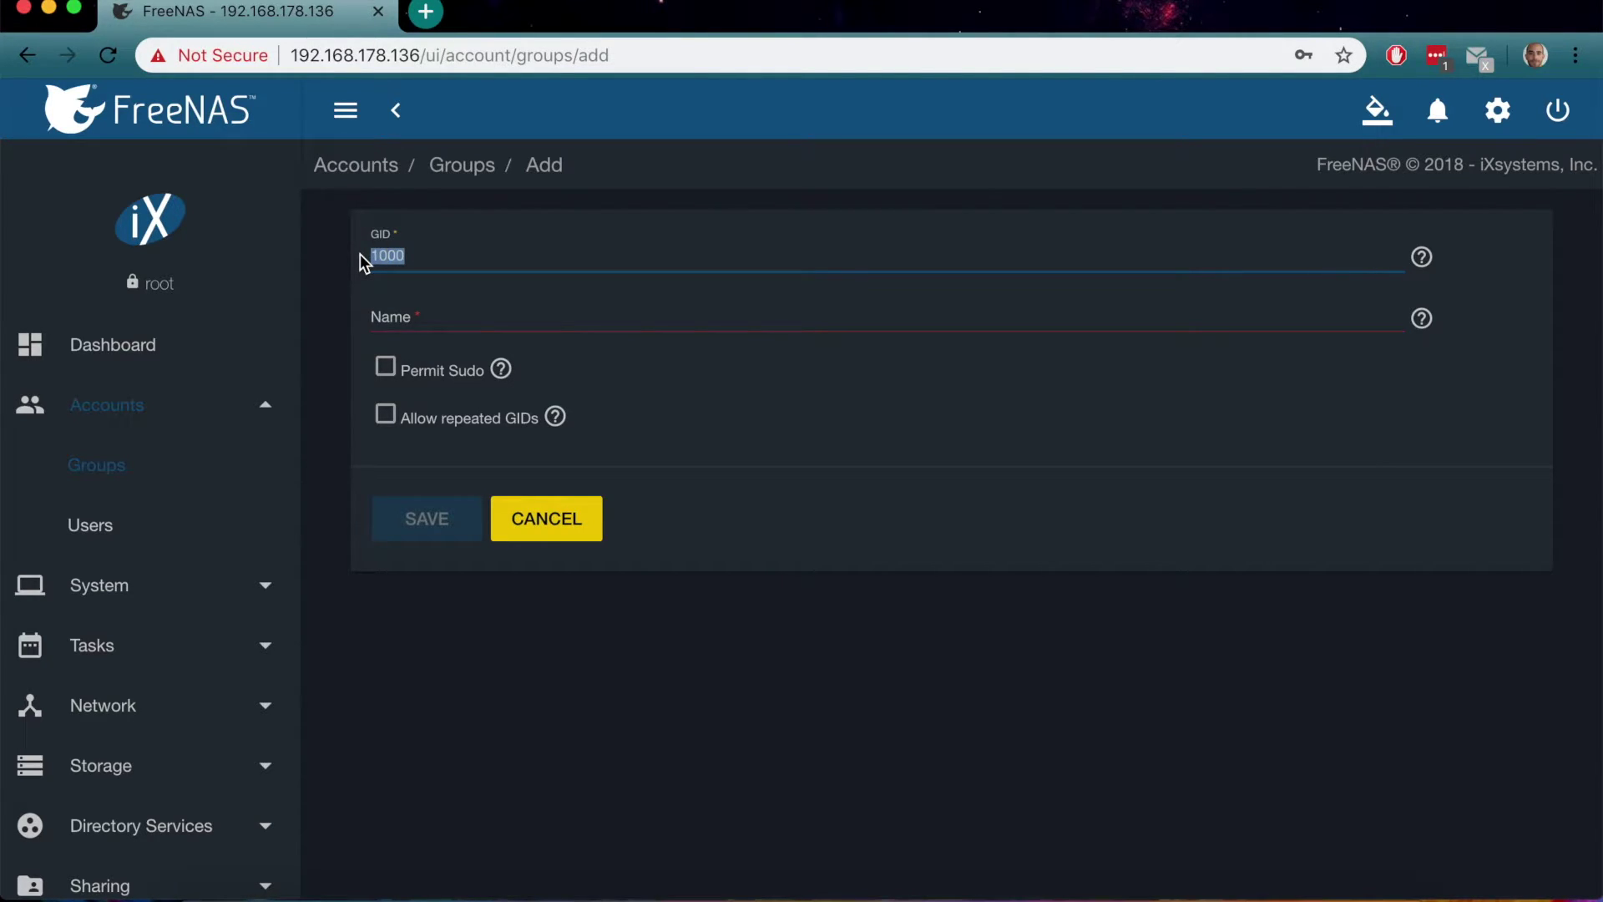
{"action": "key", "text": "BackSpace"}
{"action": "type", "text": "921"}
{"action": "left_click", "coordinate": [395, 316]}
{"action": "type", "text": "Tra"}
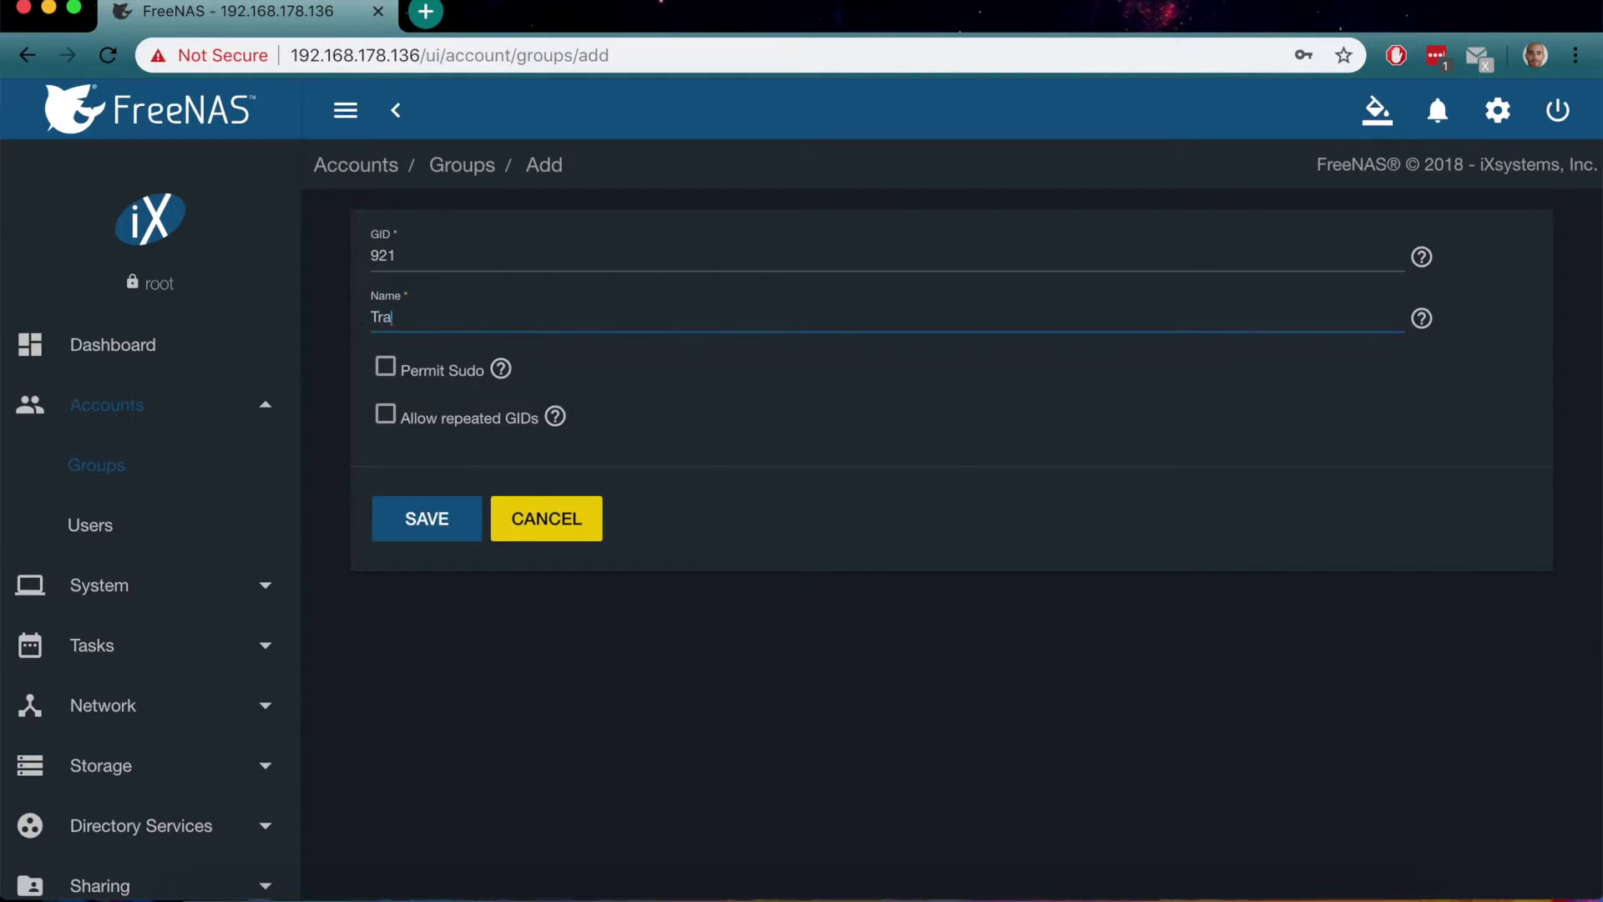
{"action": "type", "text": "nsmisso"}
{"action": "key", "text": "BackSpace"}
{"action": "type", "text": "ion"}
{"action": "left_click", "coordinate": [427, 518]}
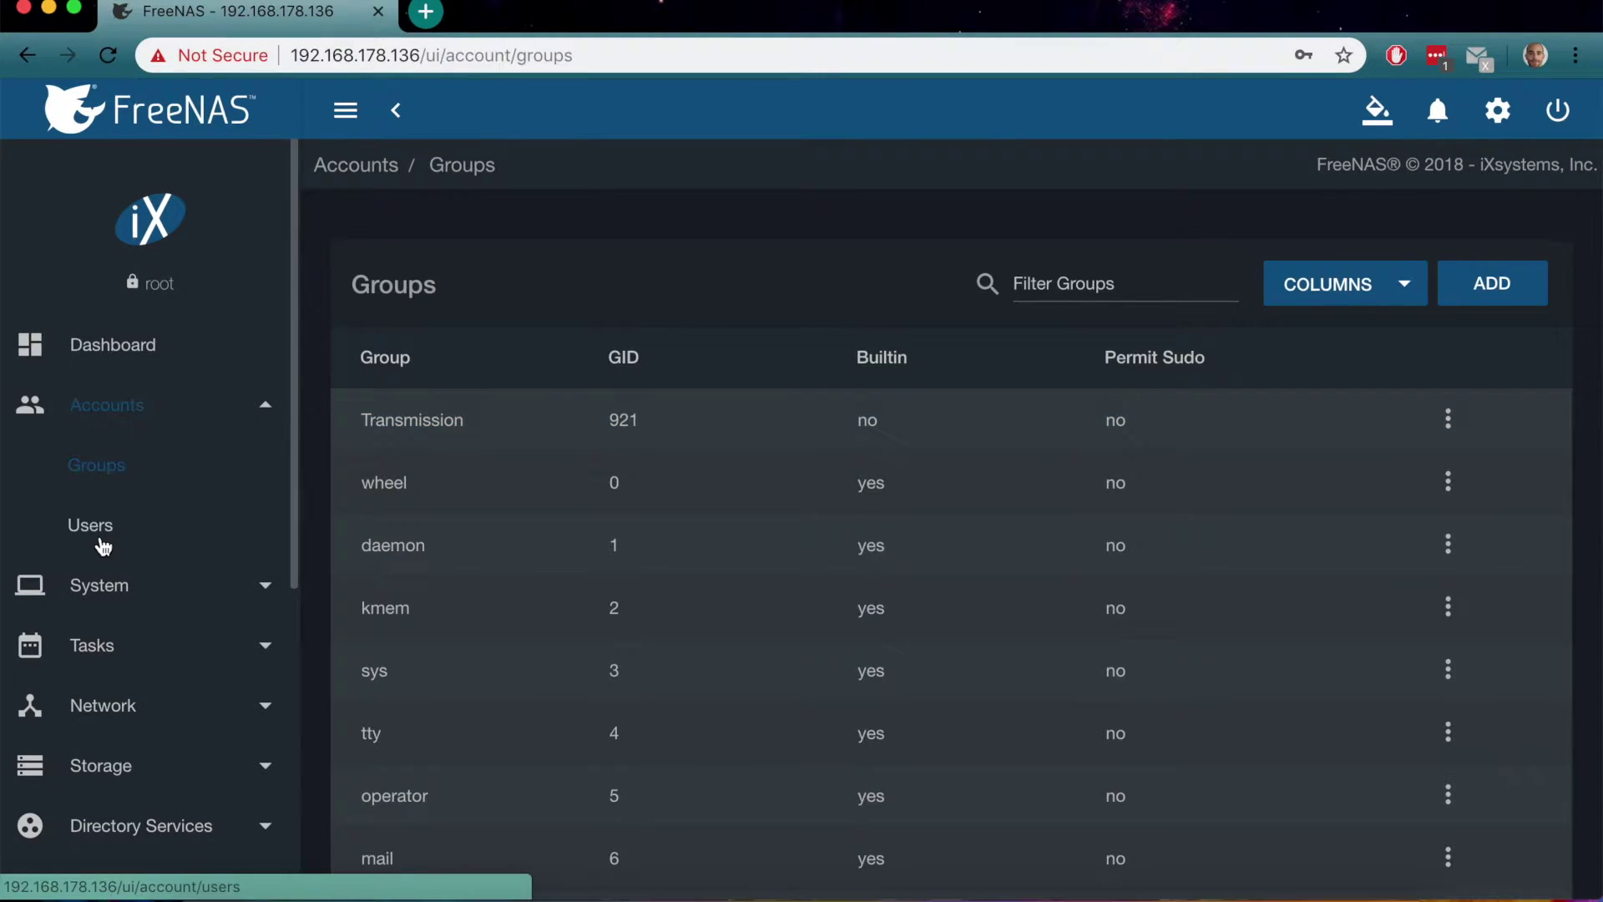
Start a new user named admin and enter its password
{"action": "left_click", "coordinate": [104, 536]}
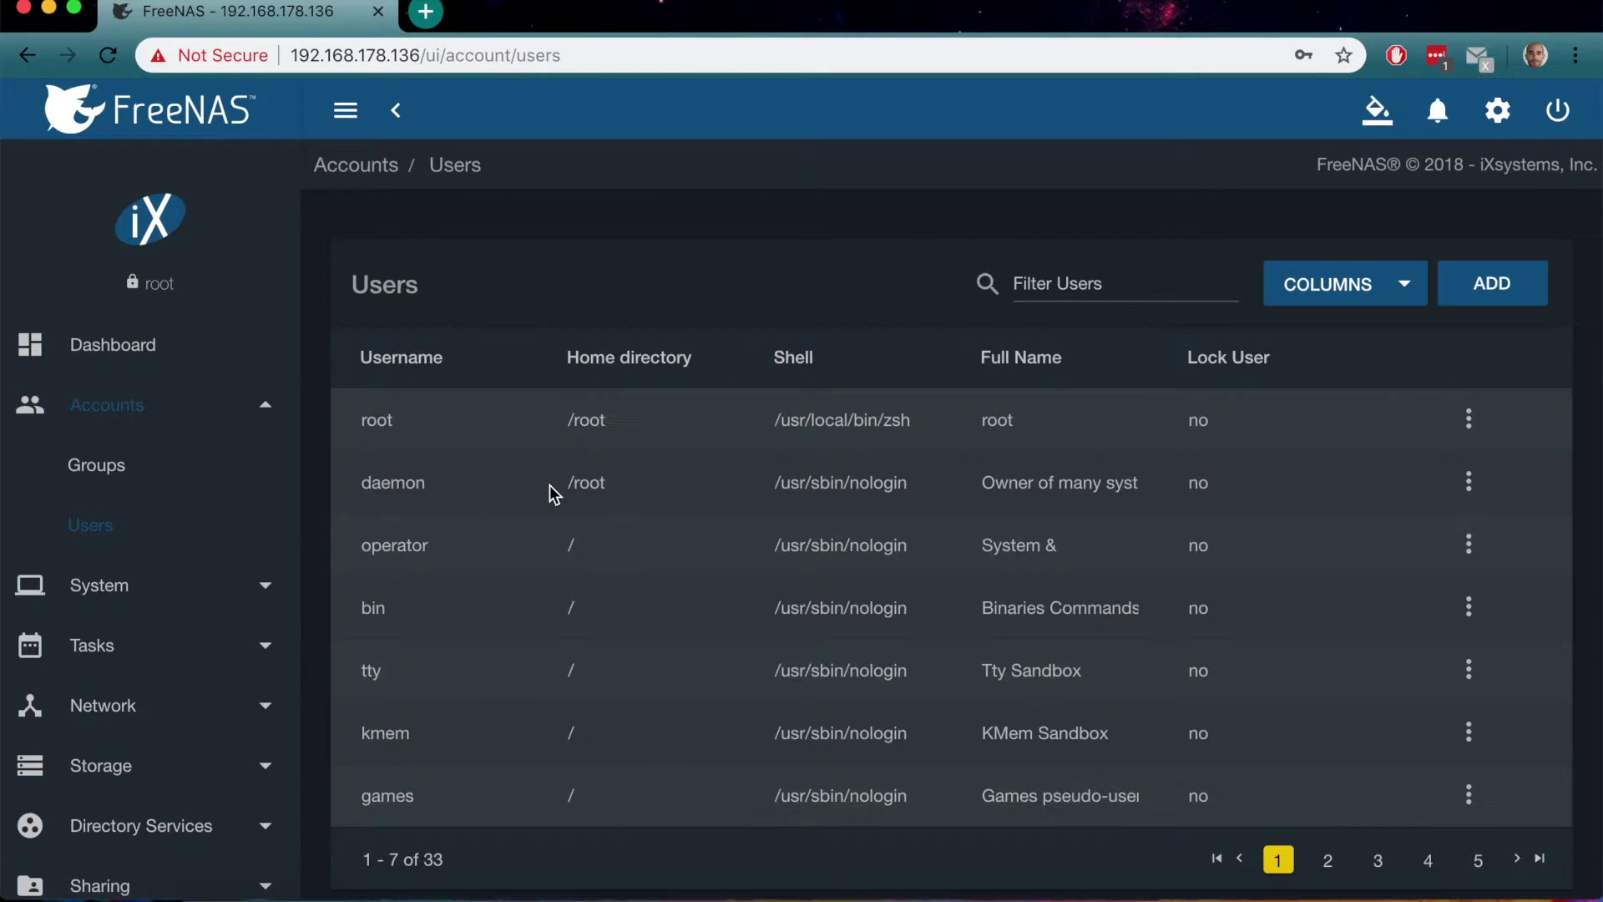
{"action": "left_click", "coordinate": [1467, 284]}
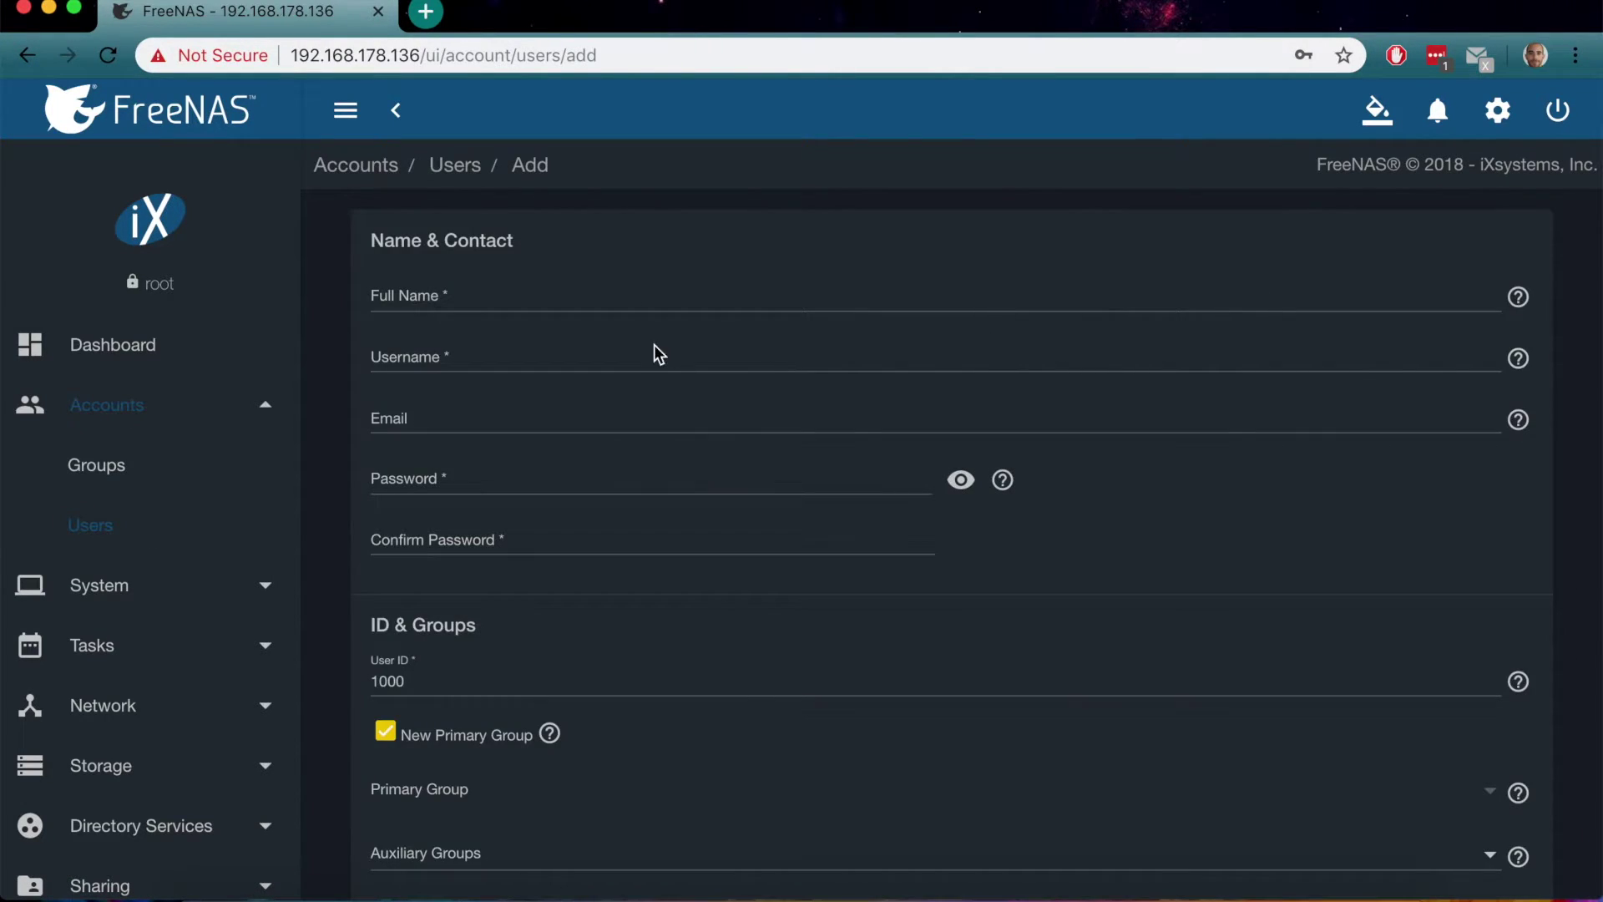
{"action": "left_click", "coordinate": [465, 290]}
{"action": "type", "text": "admin"}
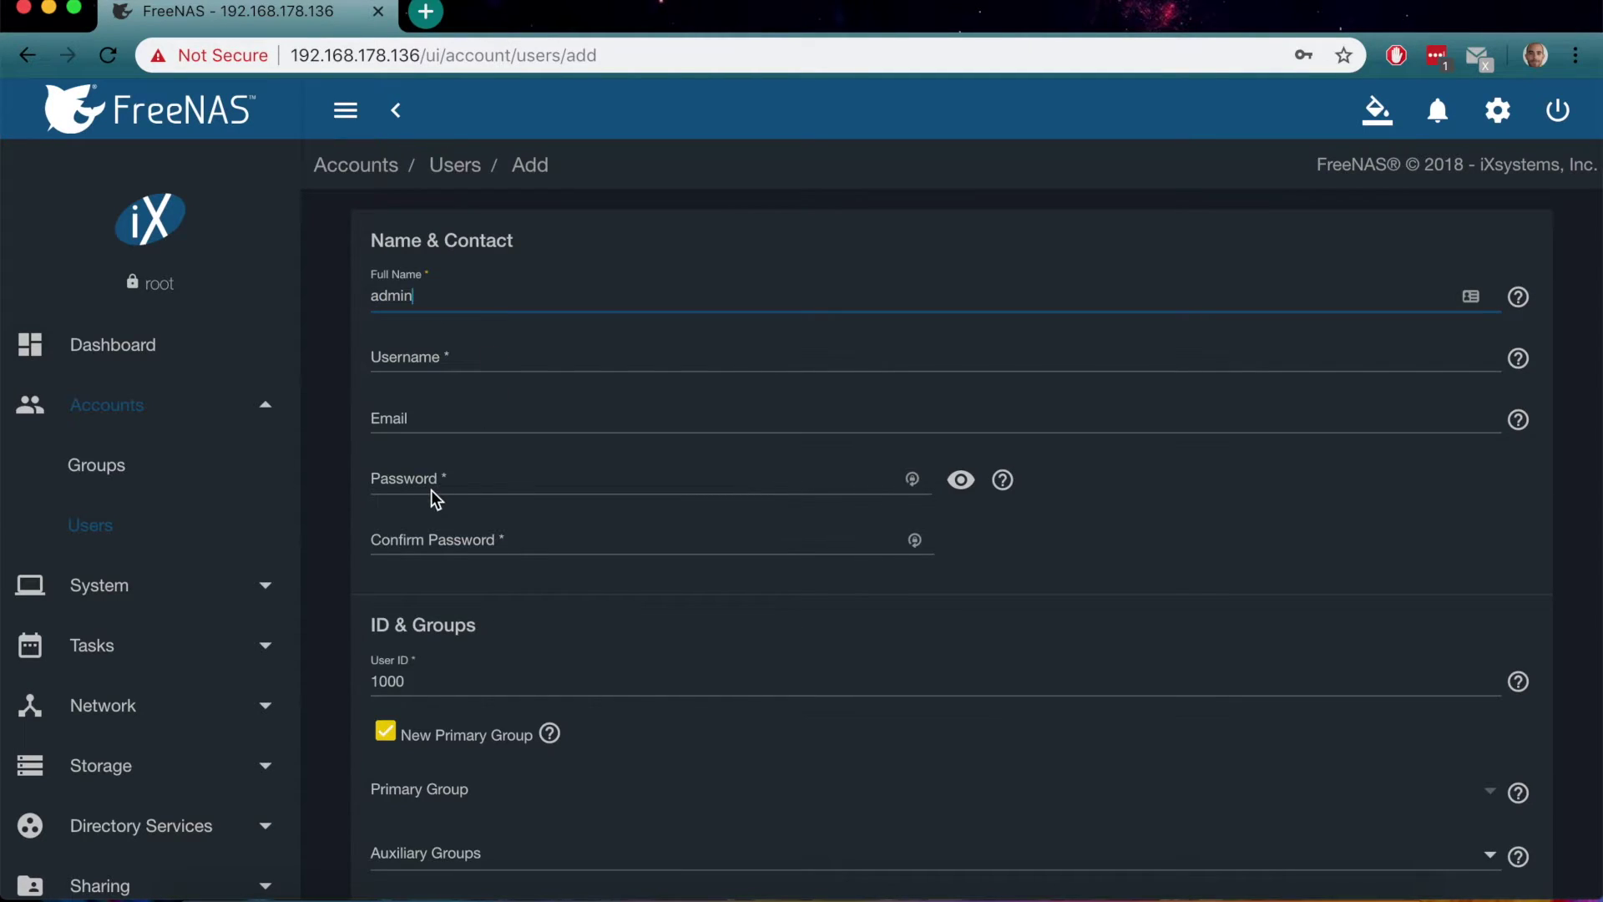
{"action": "left_click", "coordinate": [406, 478]}
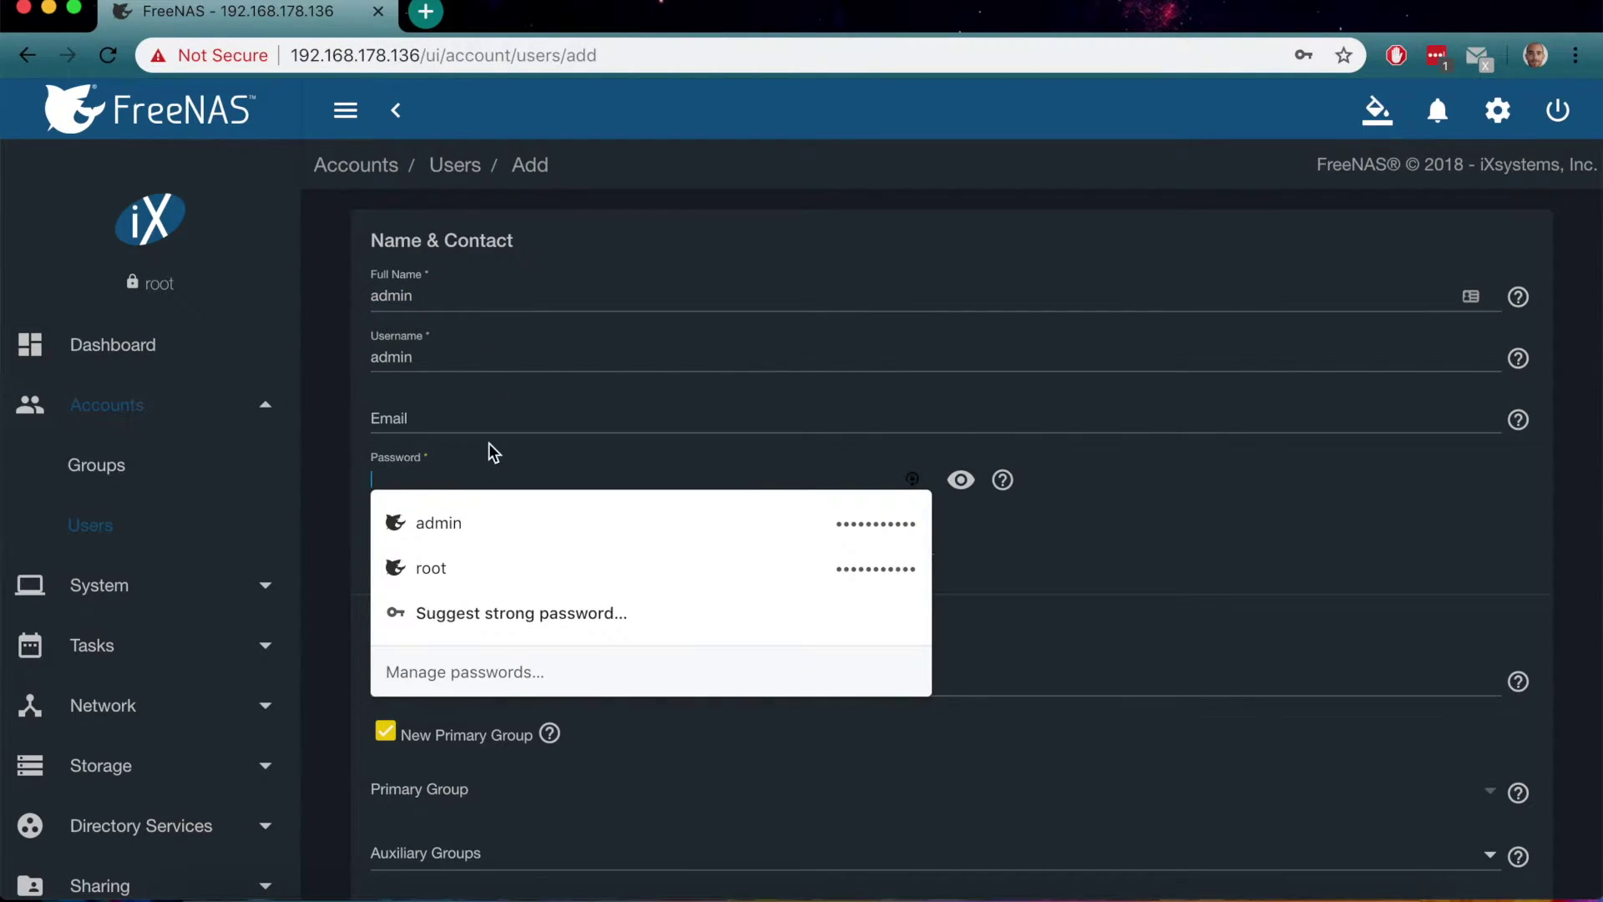
{"action": "type", "text": "***********"}
{"action": "key", "text": "Tab"}
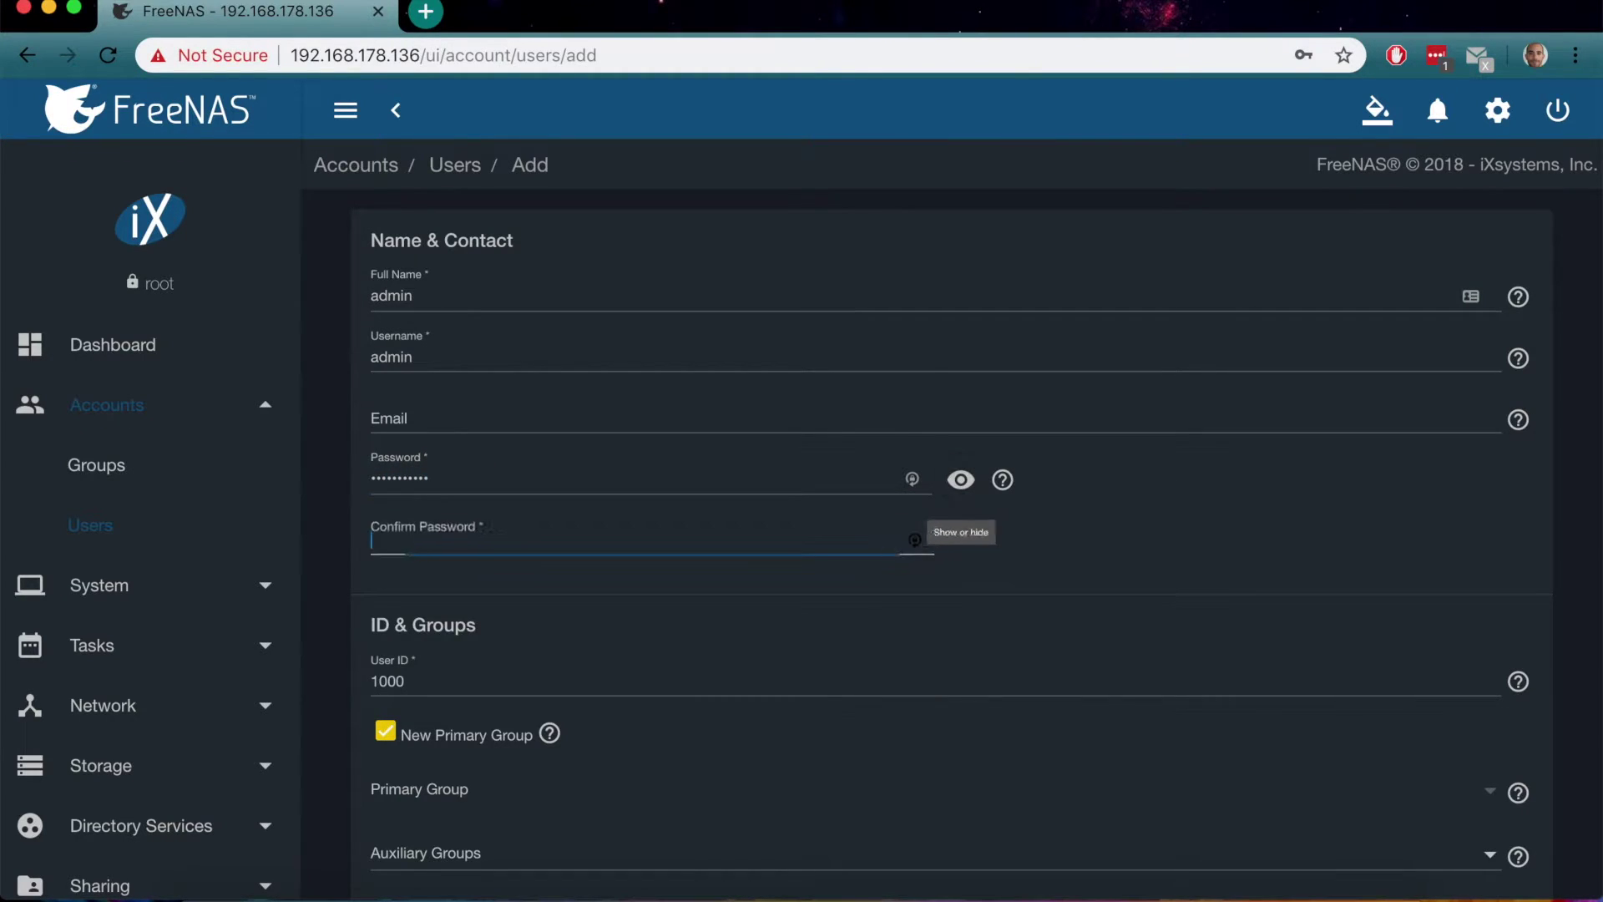
{"action": "type", "text": "***********"}
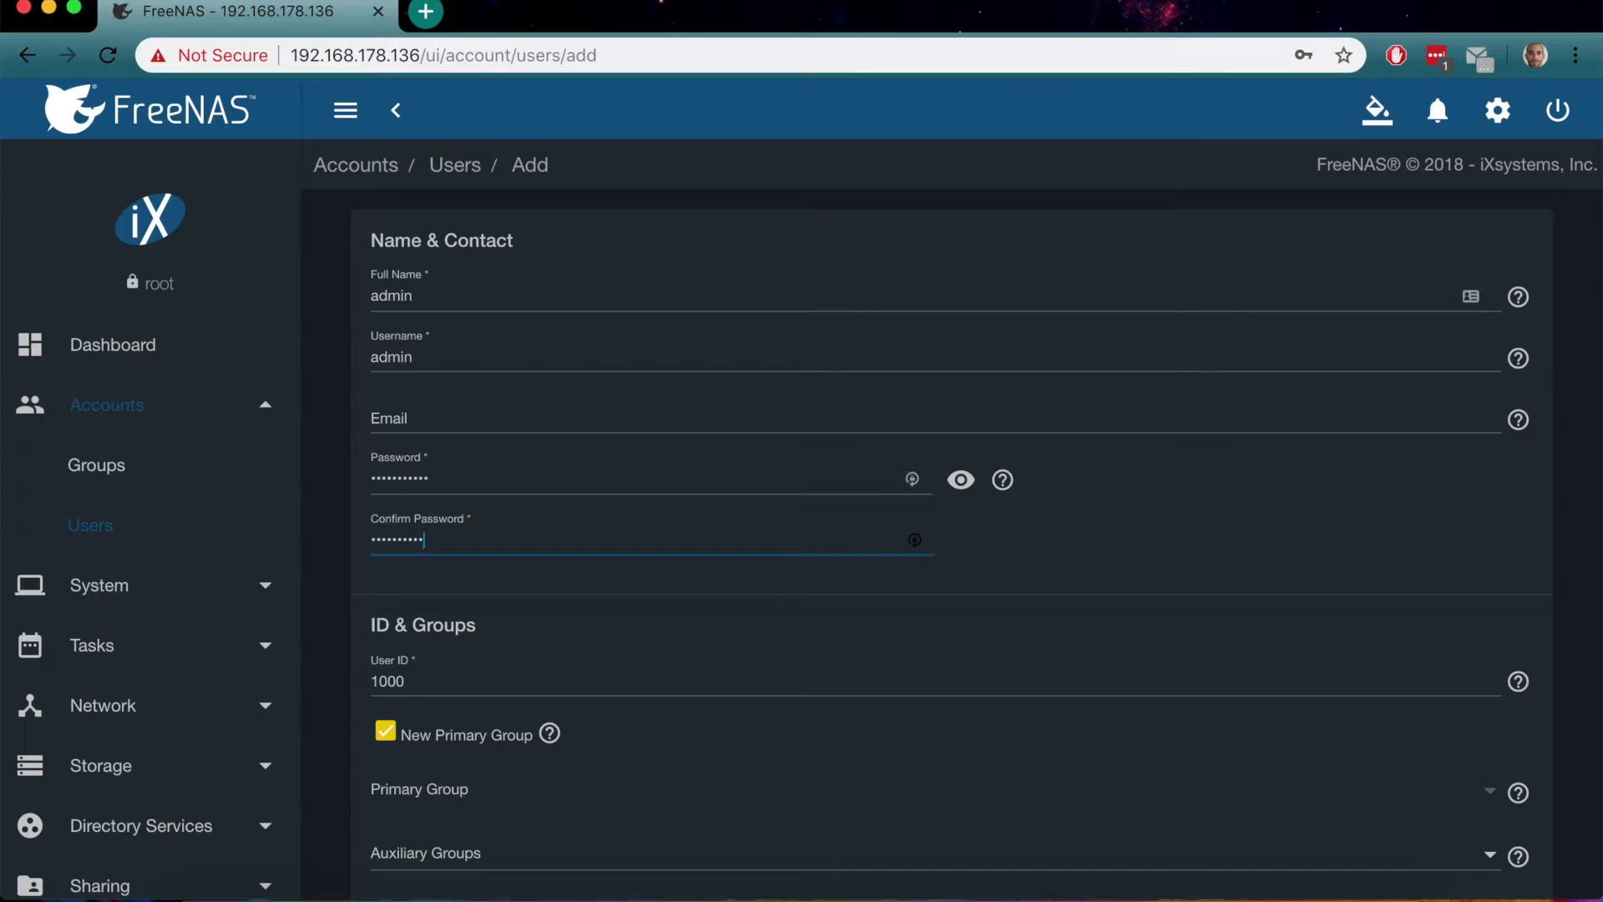
Give Group and Other write permission on the home directory and save the admin user
{"action": "scroll", "coordinate": [465, 710], "scroll_direction": "down", "scroll_amount": 2}
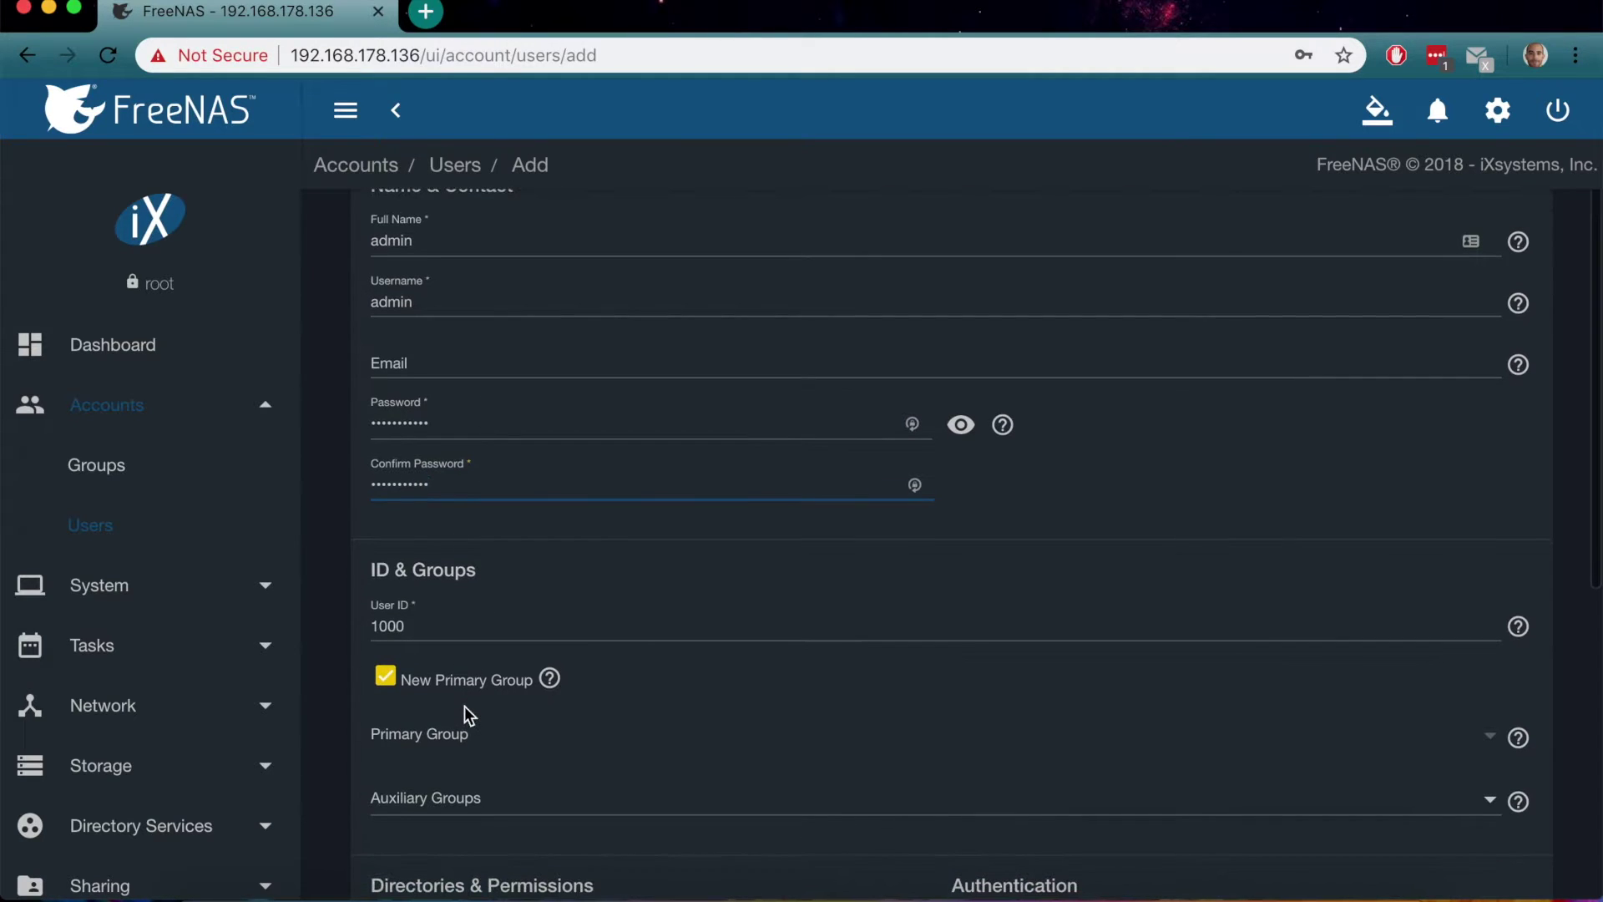
{"action": "scroll", "coordinate": [850, 575], "scroll_direction": "down", "scroll_amount": 6}
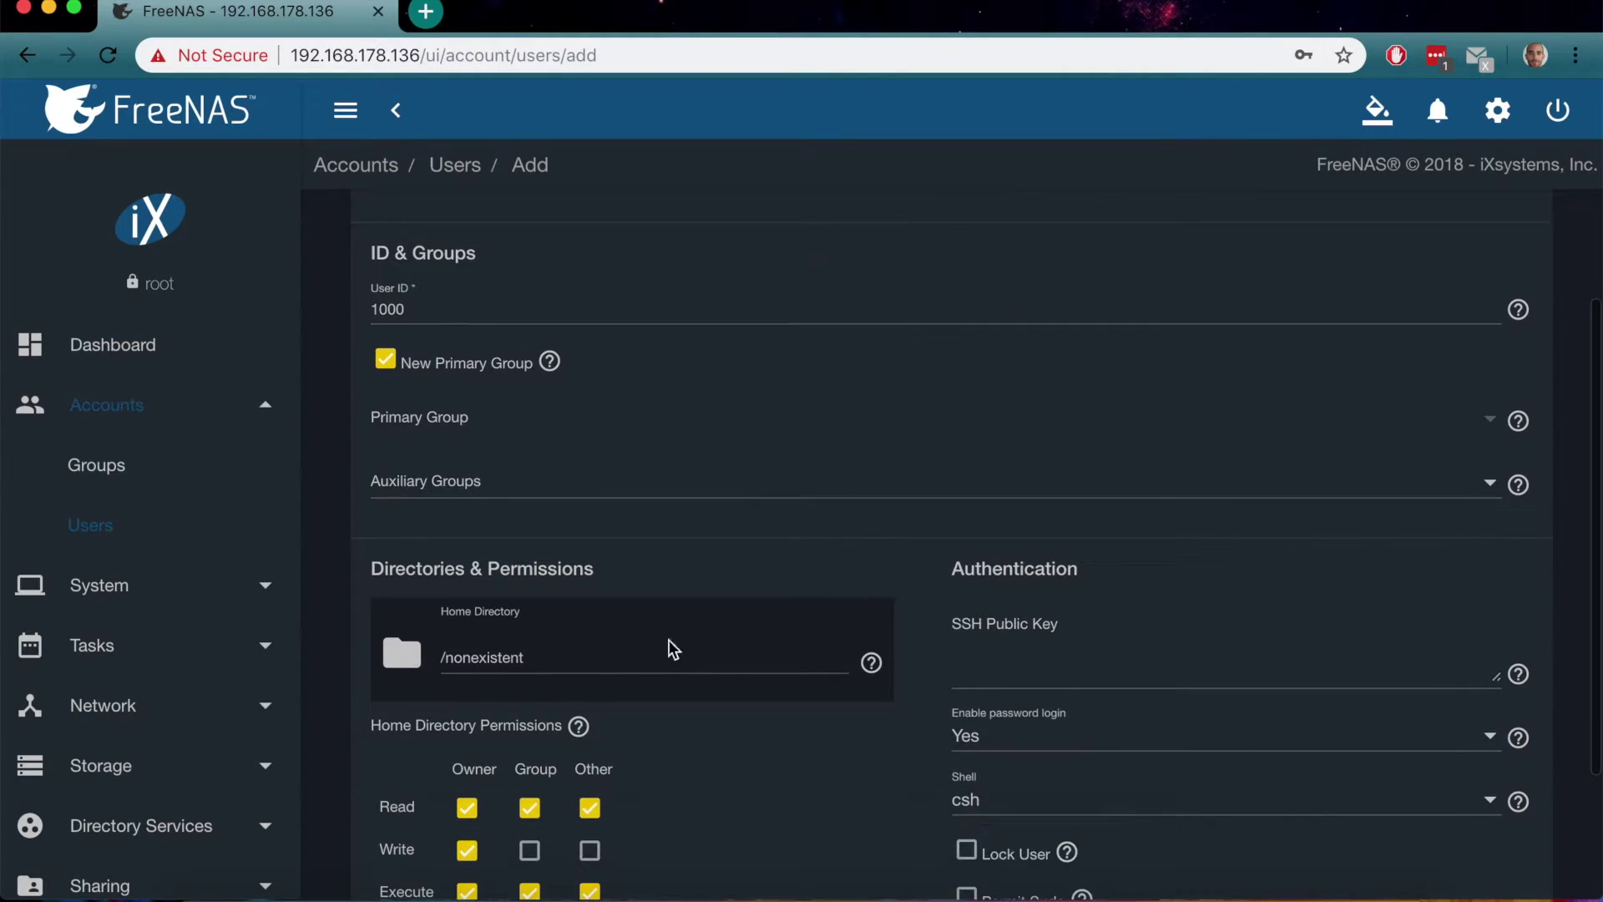
{"action": "left_click", "coordinate": [531, 644]}
{"action": "left_click", "coordinate": [590, 644]}
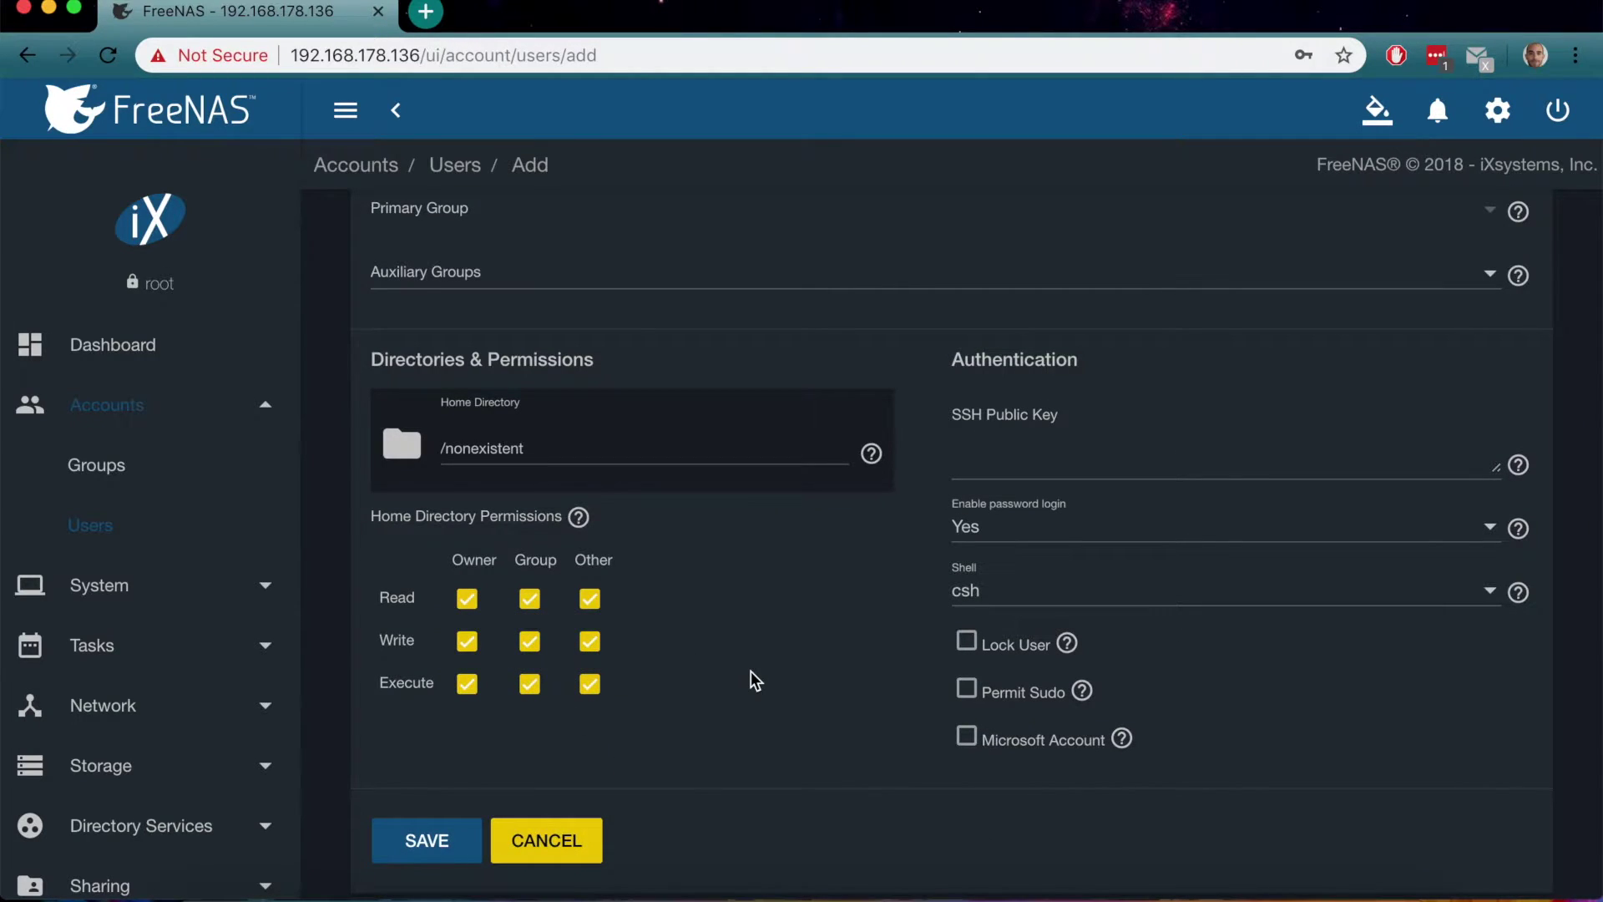
{"action": "left_click", "coordinate": [427, 832]}
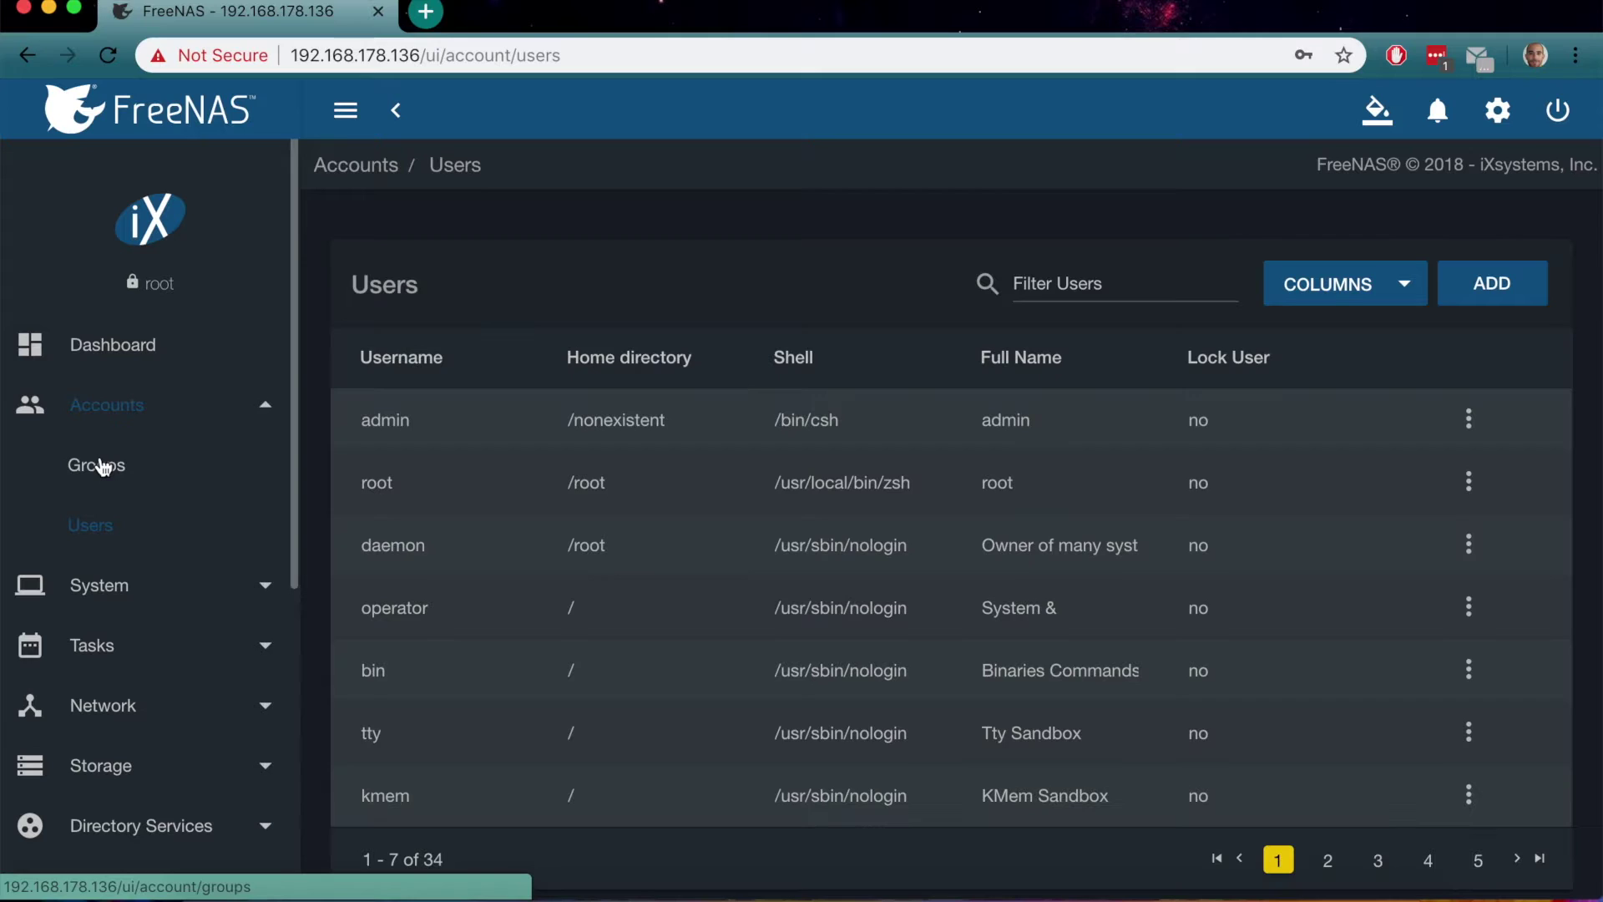
{"action": "left_click", "coordinate": [101, 465]}
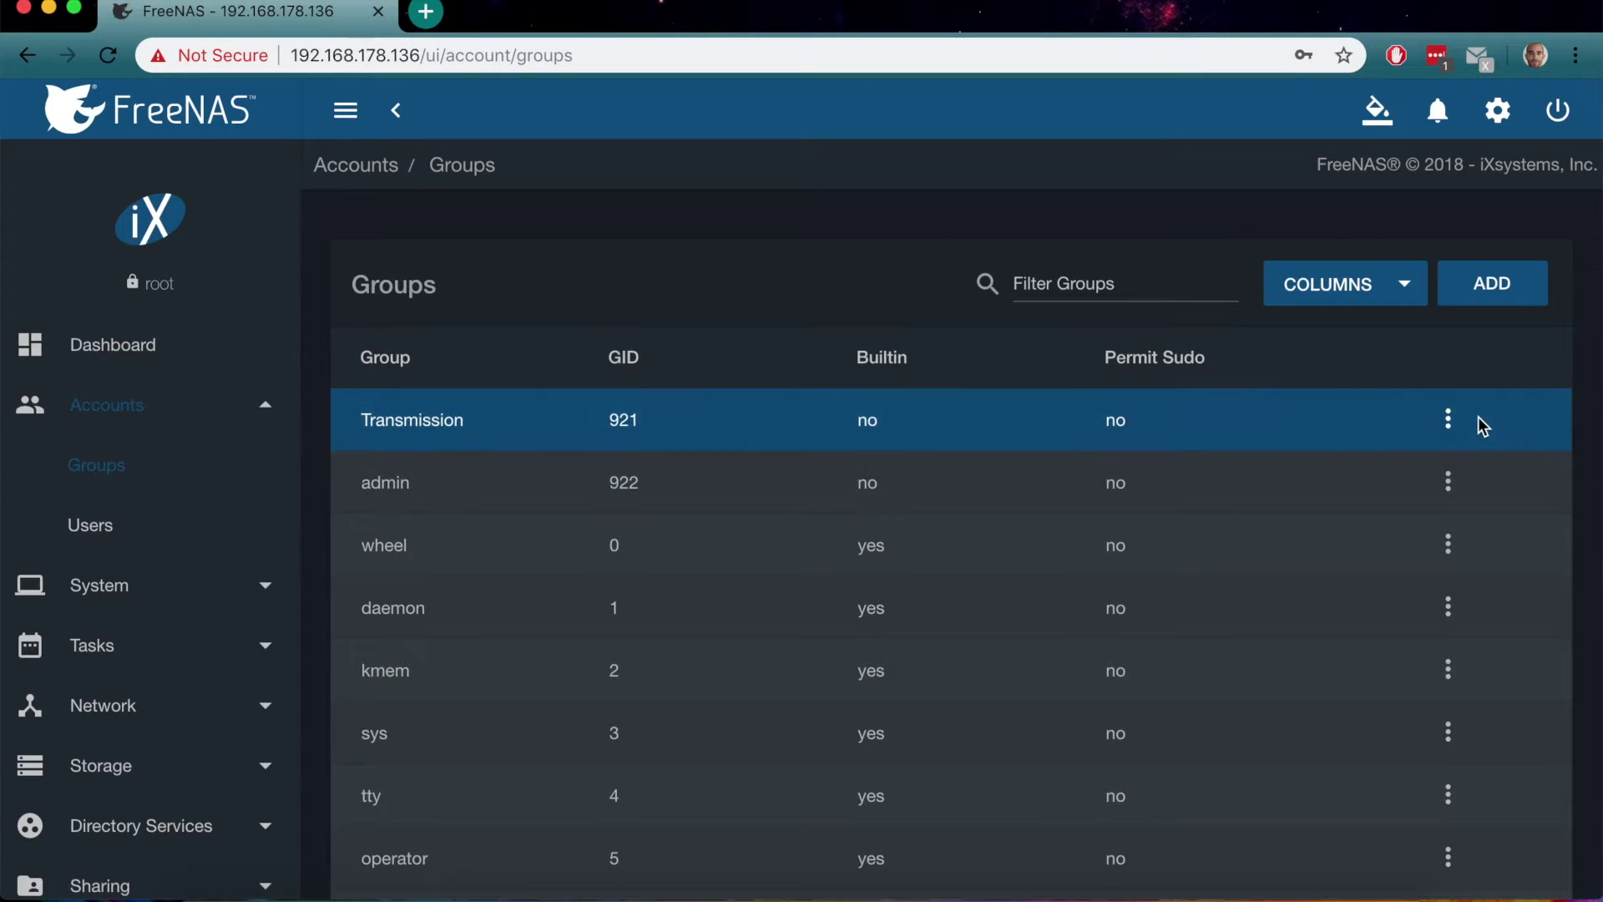
Move admin into the Transmission group's members list and save the membership
{"action": "left_click", "coordinate": [1453, 420]}
{"action": "left_click", "coordinate": [1497, 451]}
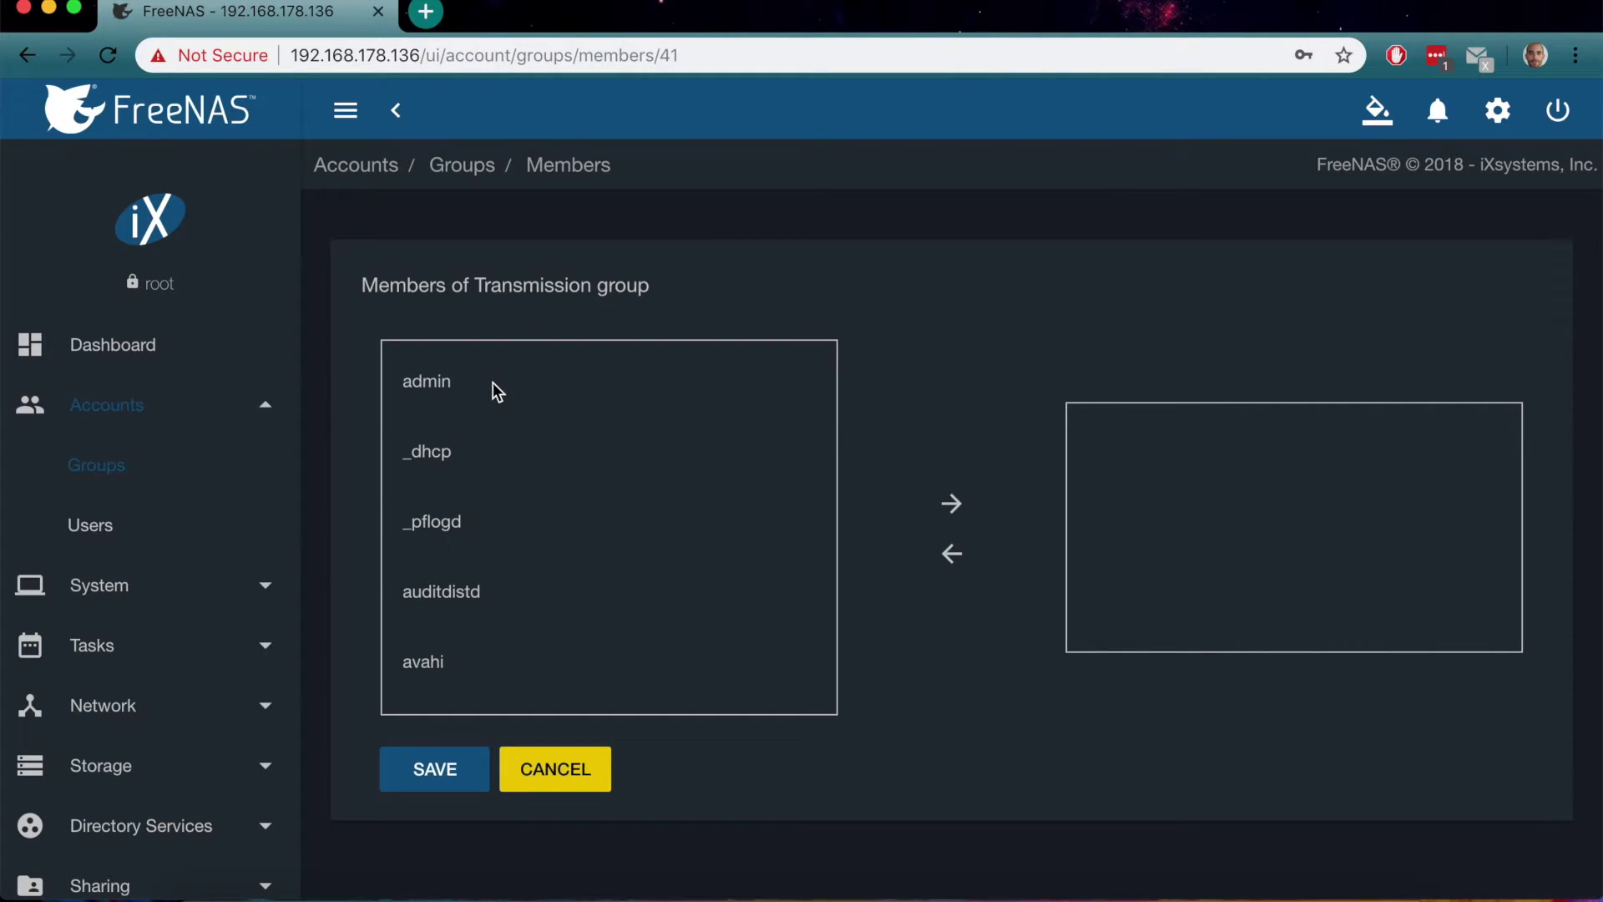
{"action": "left_click", "coordinate": [427, 385]}
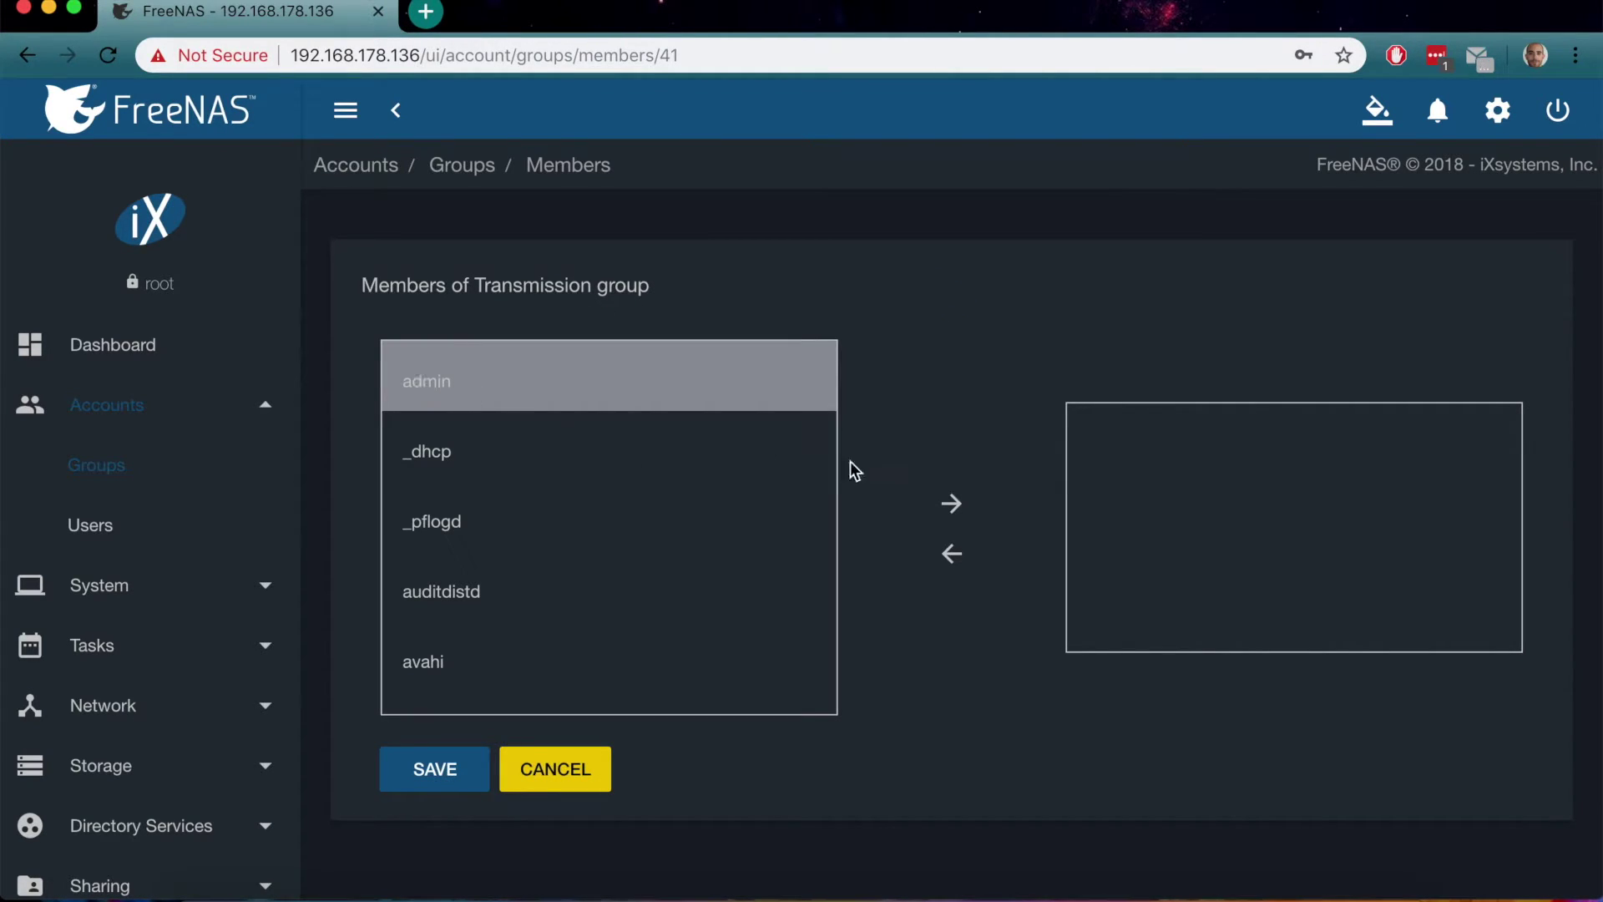
{"action": "left_click", "coordinate": [952, 500]}
{"action": "left_click", "coordinate": [428, 785]}
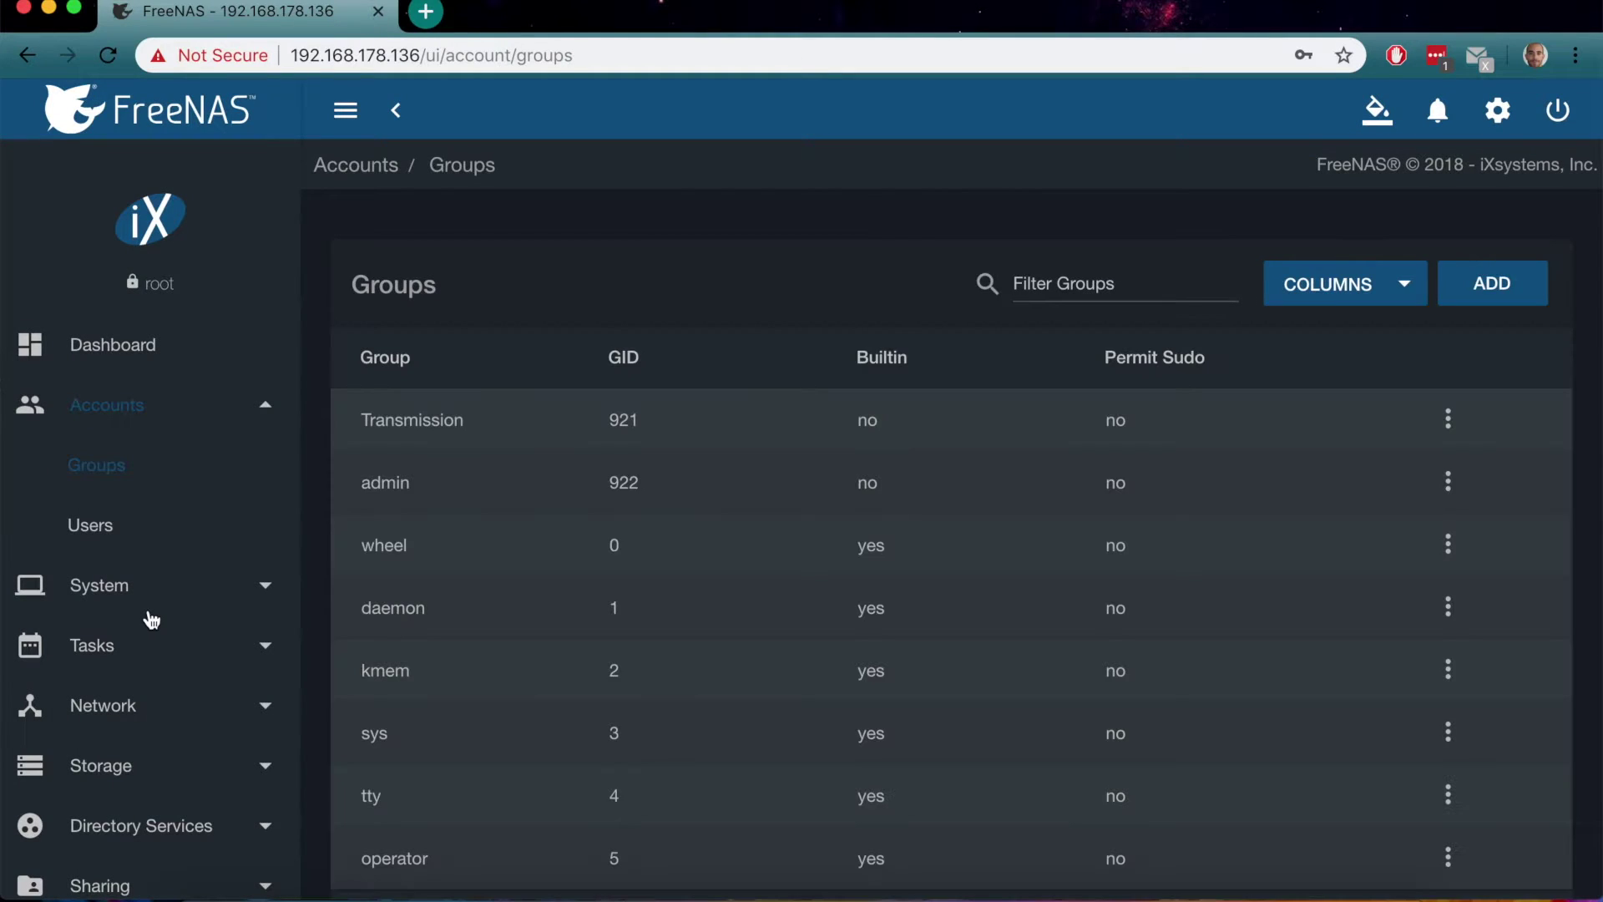
{"action": "scroll", "coordinate": [151, 616], "scroll_direction": "down", "scroll_amount": 3}
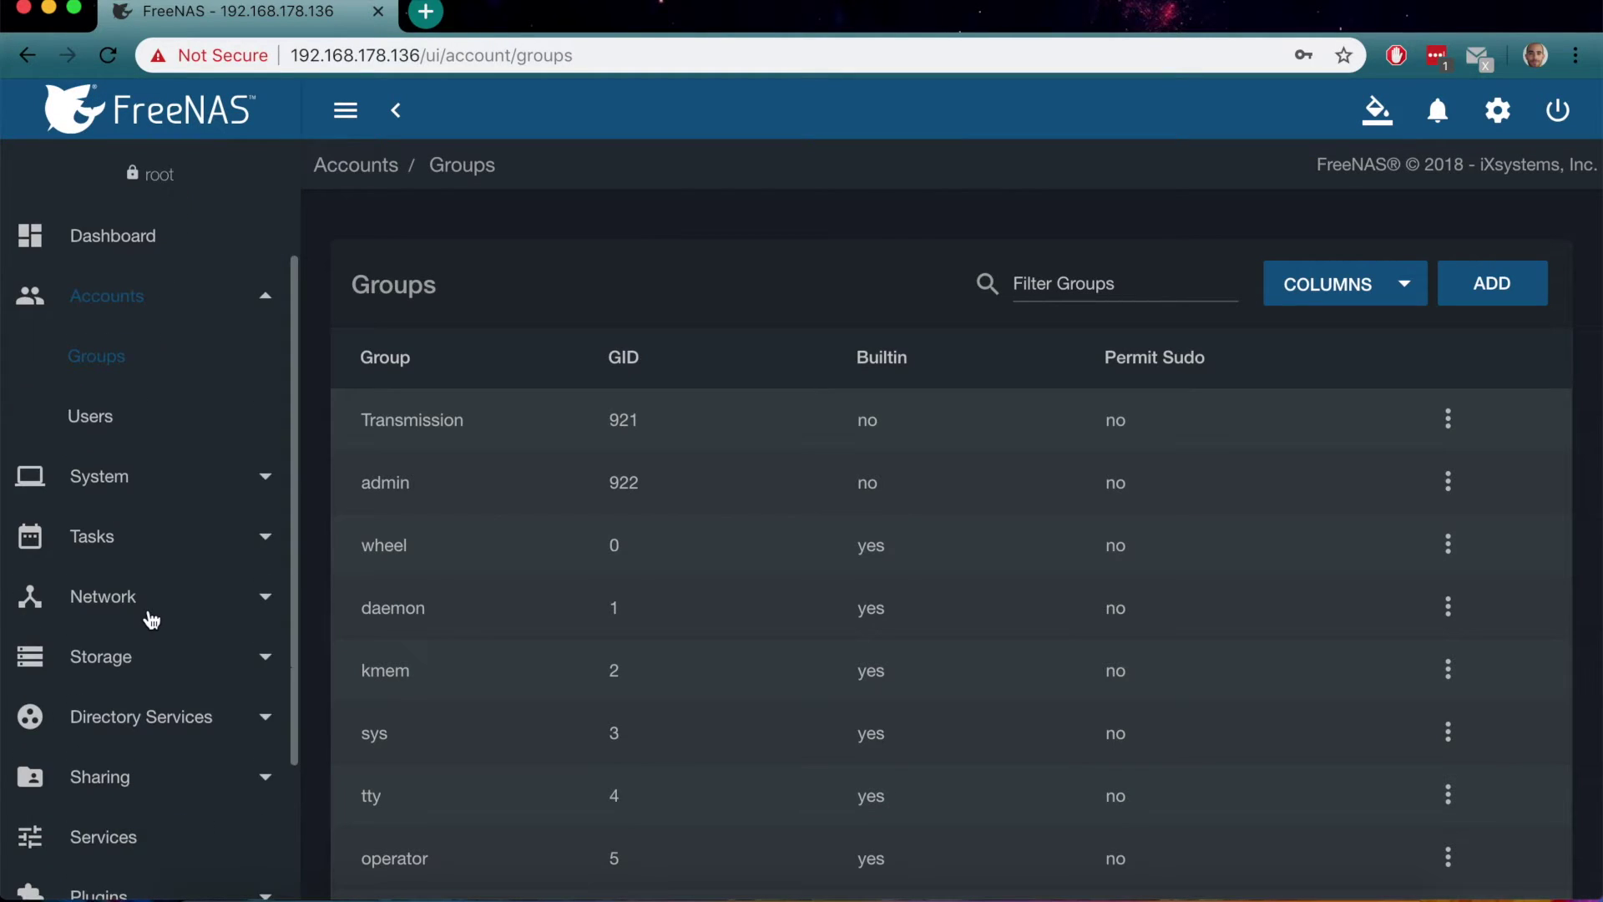
{"action": "left_click", "coordinate": [211, 770]}
Start a new AFP share with its path set to /mnt/New/Transmission
{"action": "scroll", "coordinate": [208, 764], "scroll_direction": "down", "scroll_amount": 5}
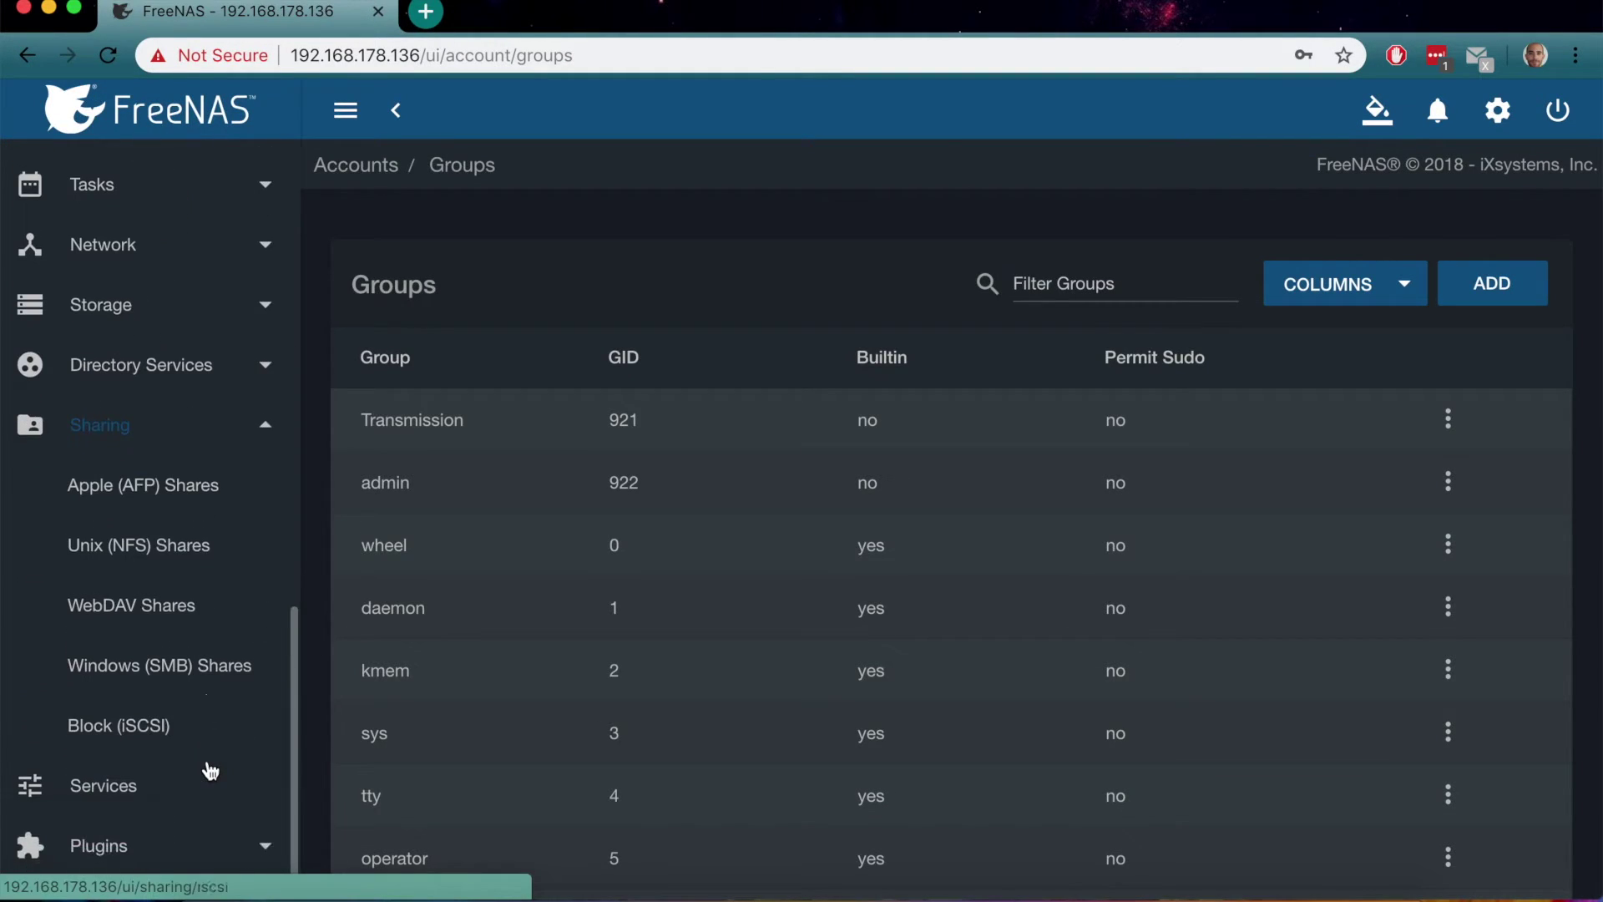
{"action": "left_click", "coordinate": [148, 487]}
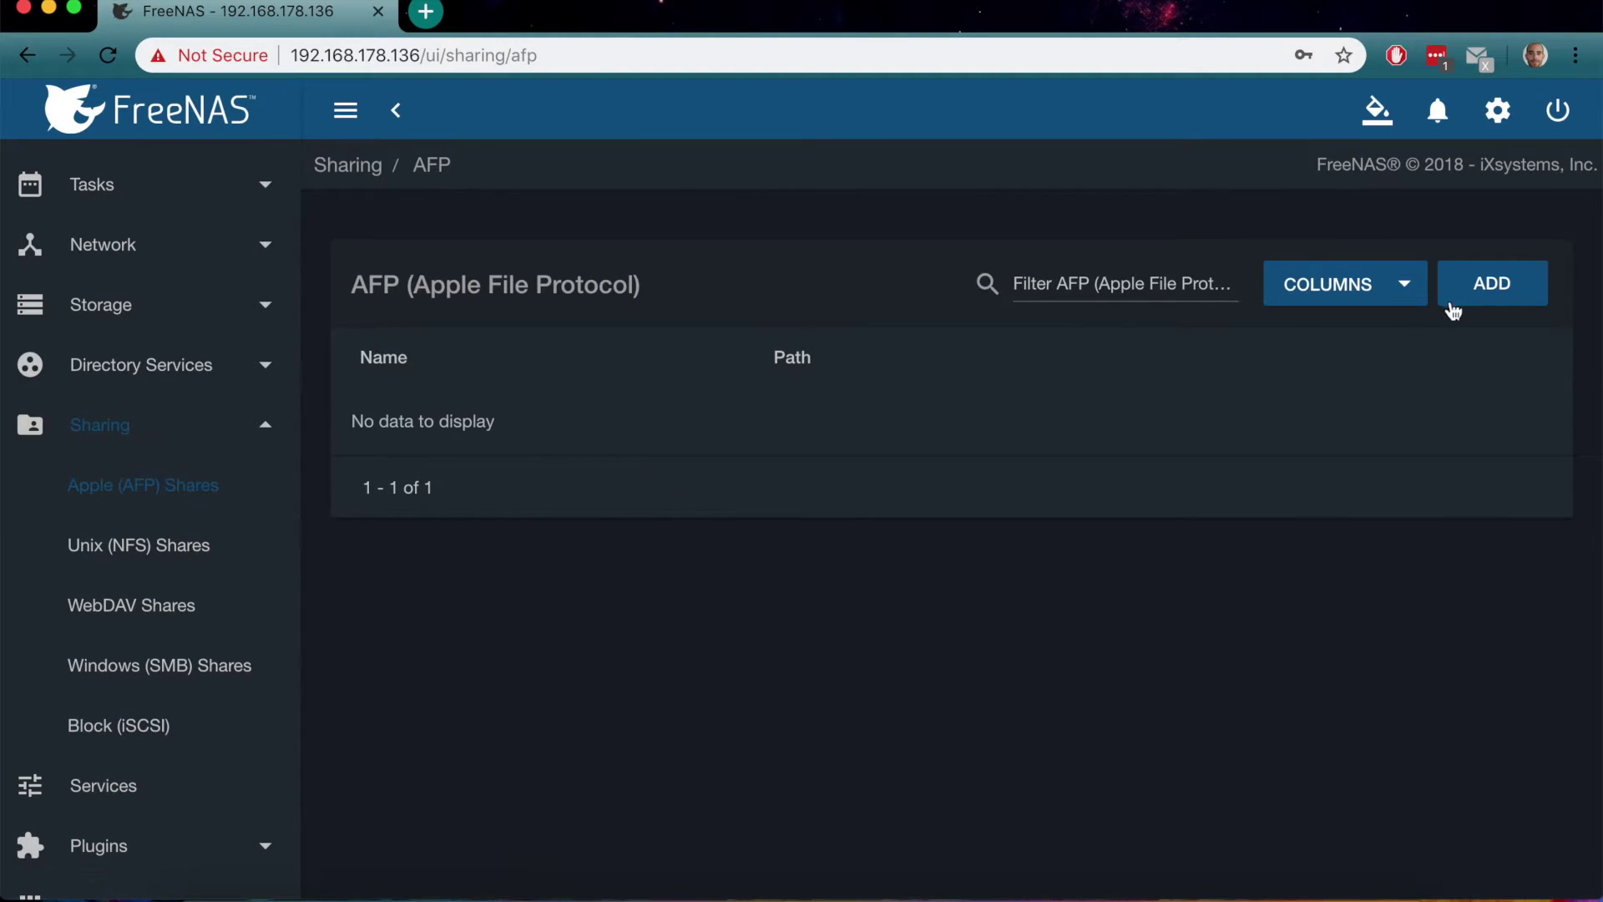
{"action": "left_click", "coordinate": [1488, 296]}
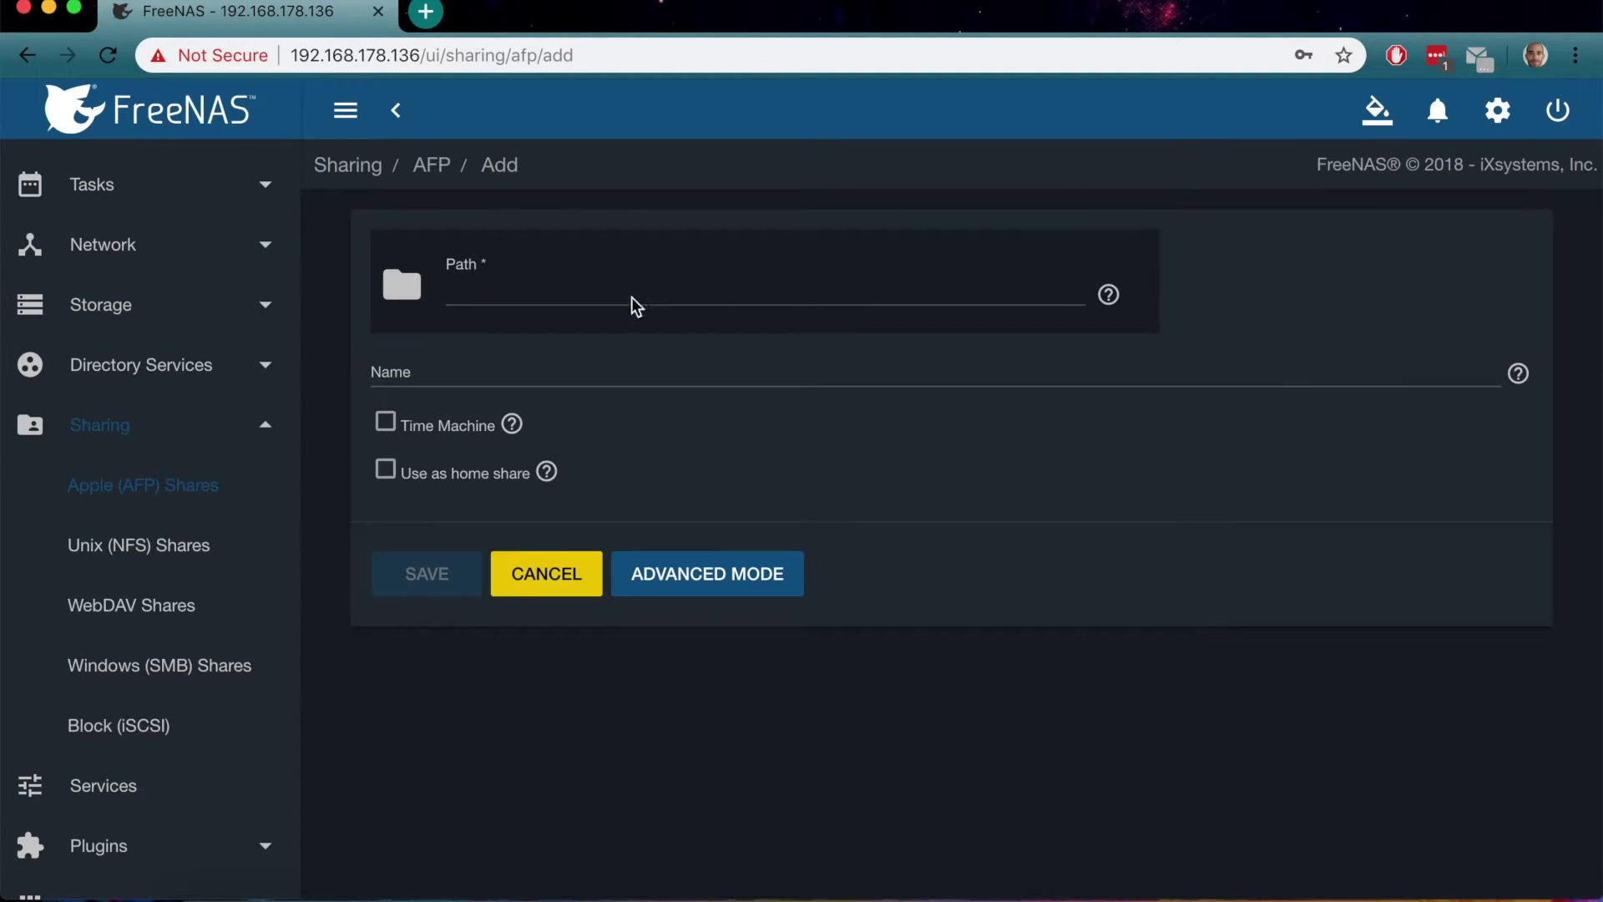
{"action": "left_click", "coordinate": [402, 284]}
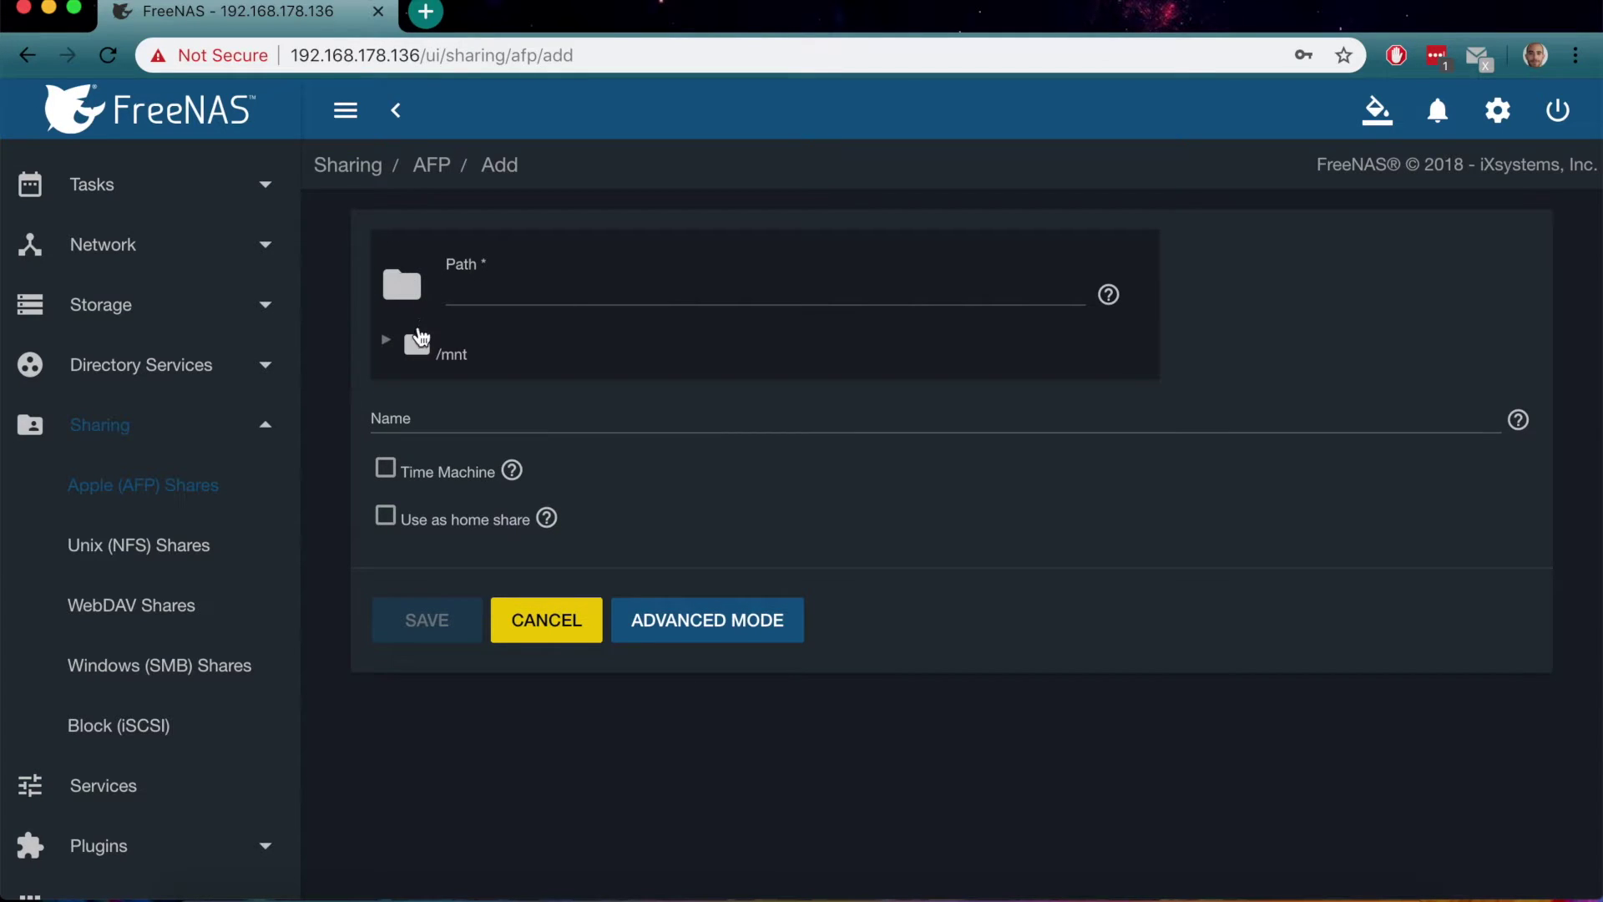
{"action": "left_click", "coordinate": [386, 342]}
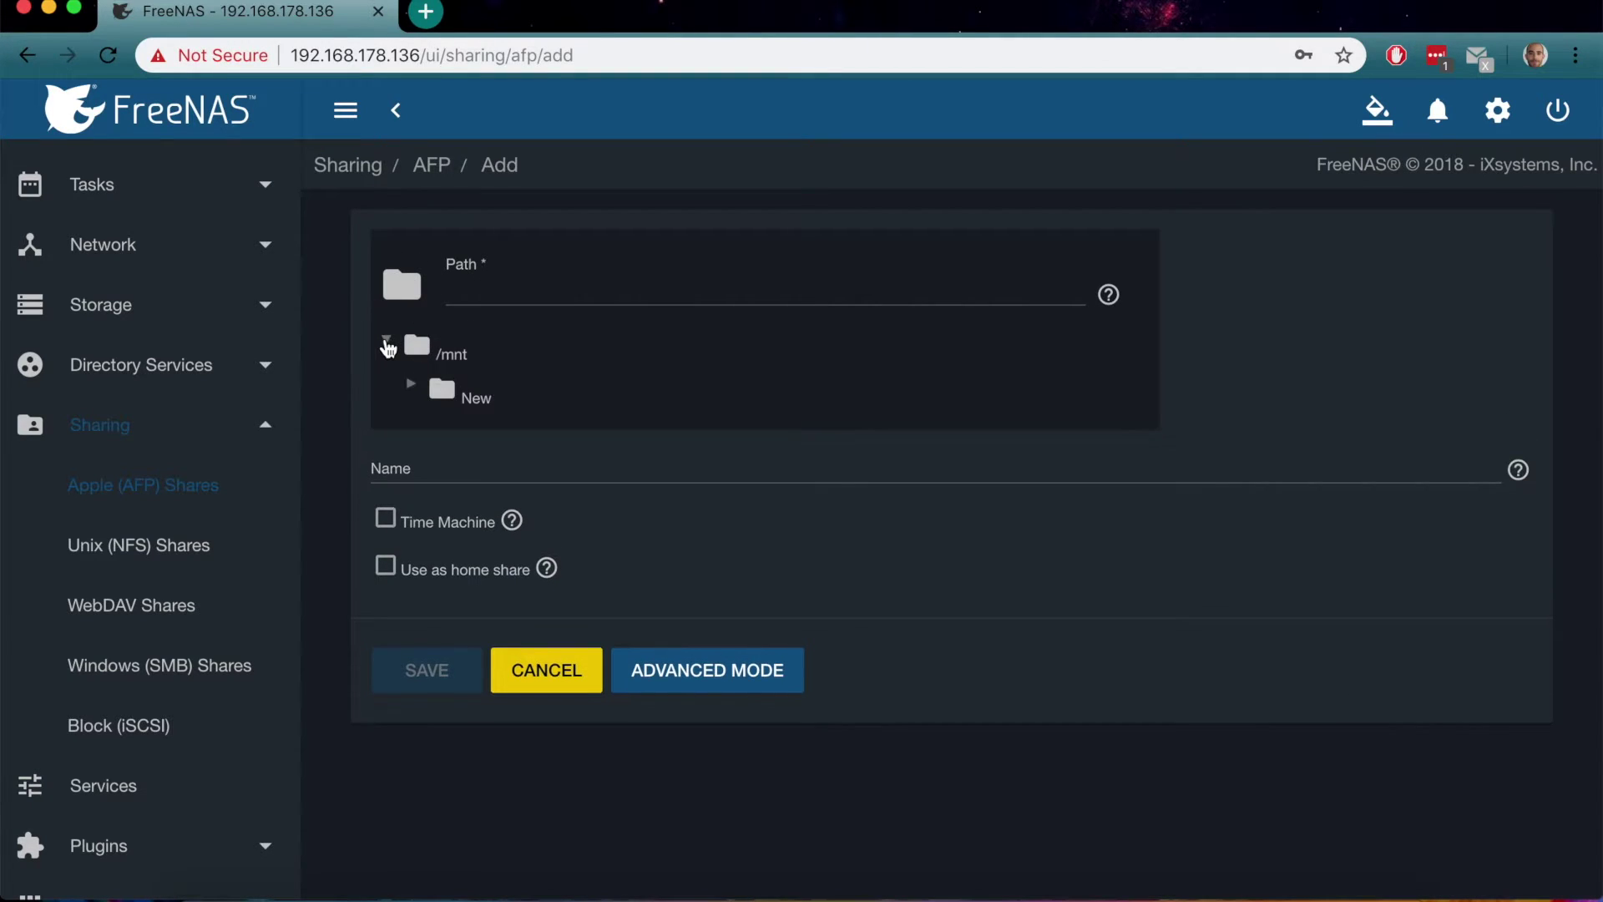
{"action": "left_click", "coordinate": [410, 386]}
{"action": "left_click", "coordinate": [522, 435]}
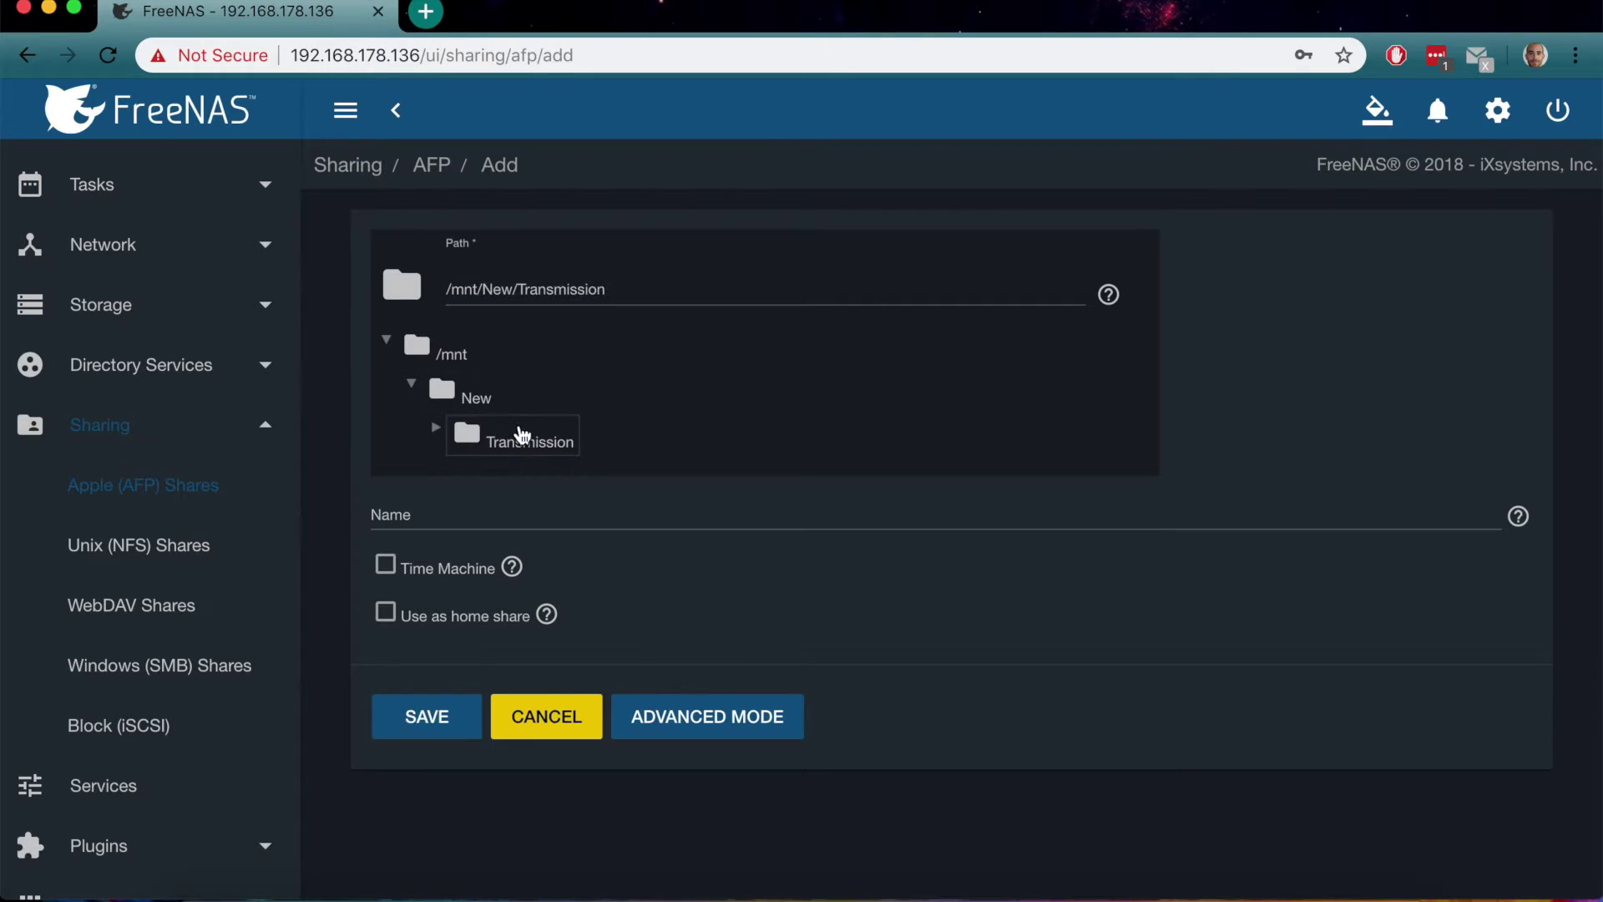
In Advanced Mode, tick every remaining write and execute box for new files and directories
{"action": "left_click", "coordinate": [668, 702]}
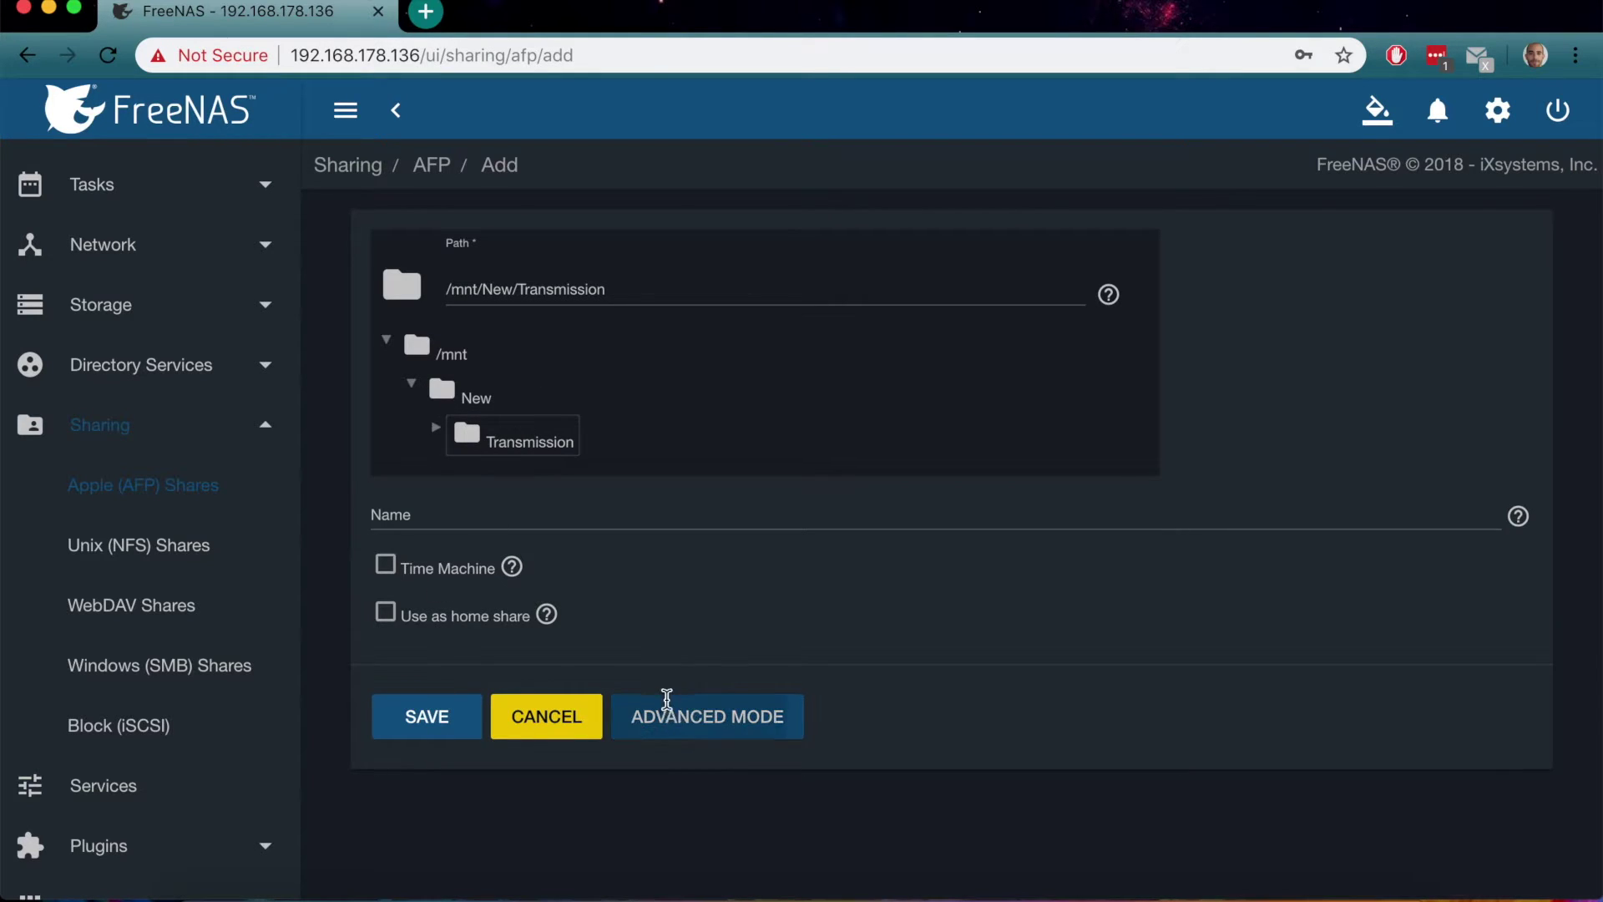
{"action": "scroll", "coordinate": [666, 705], "scroll_direction": "down", "scroll_amount": 6}
{"action": "left_click", "coordinate": [467, 738]}
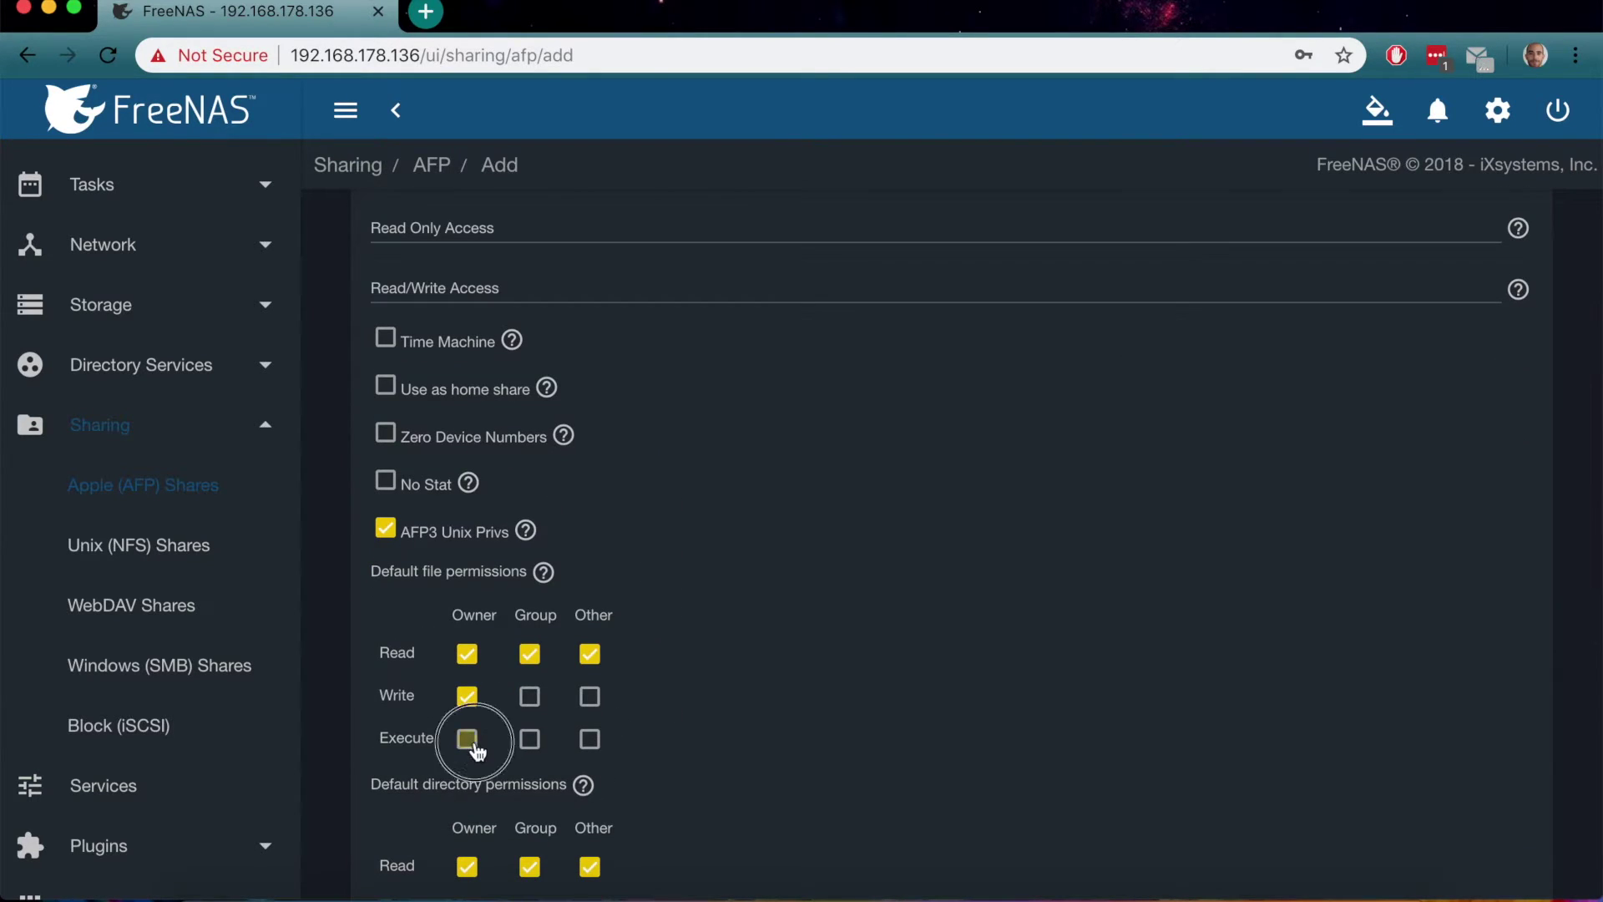
{"action": "left_click", "coordinate": [530, 739]}
{"action": "left_click", "coordinate": [529, 697]}
{"action": "left_click", "coordinate": [590, 697]}
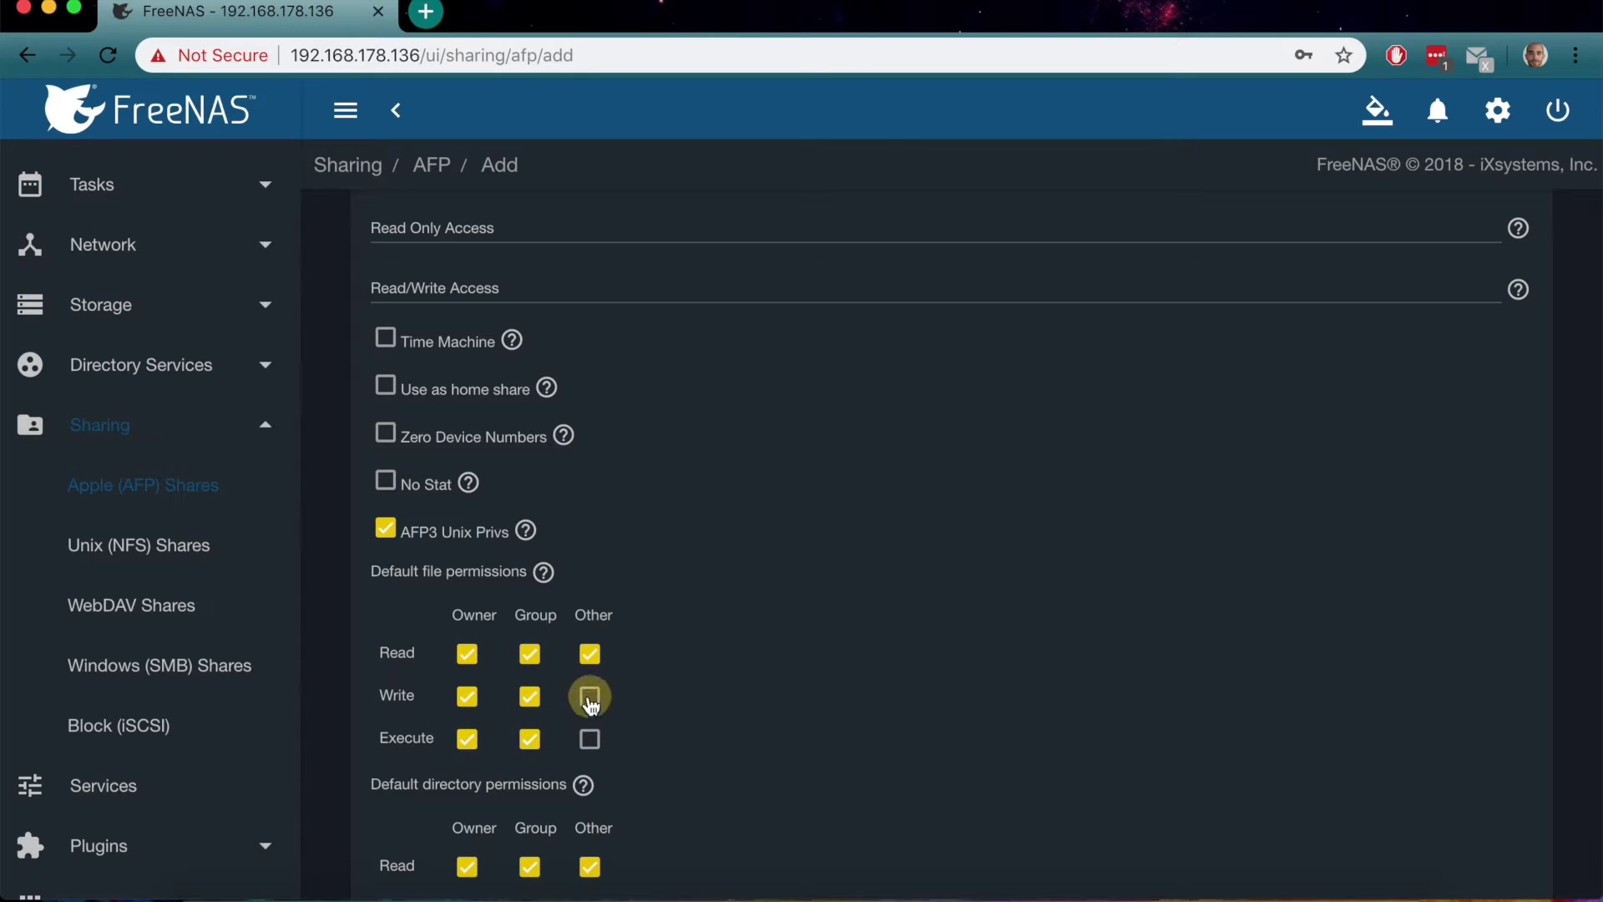
{"action": "left_click", "coordinate": [590, 740]}
{"action": "scroll", "coordinate": [723, 719], "scroll_direction": "down", "scroll_amount": 5}
{"action": "left_click", "coordinate": [529, 527]}
{"action": "scroll", "coordinate": [693, 533], "scroll_direction": "up", "scroll_amount": 12}
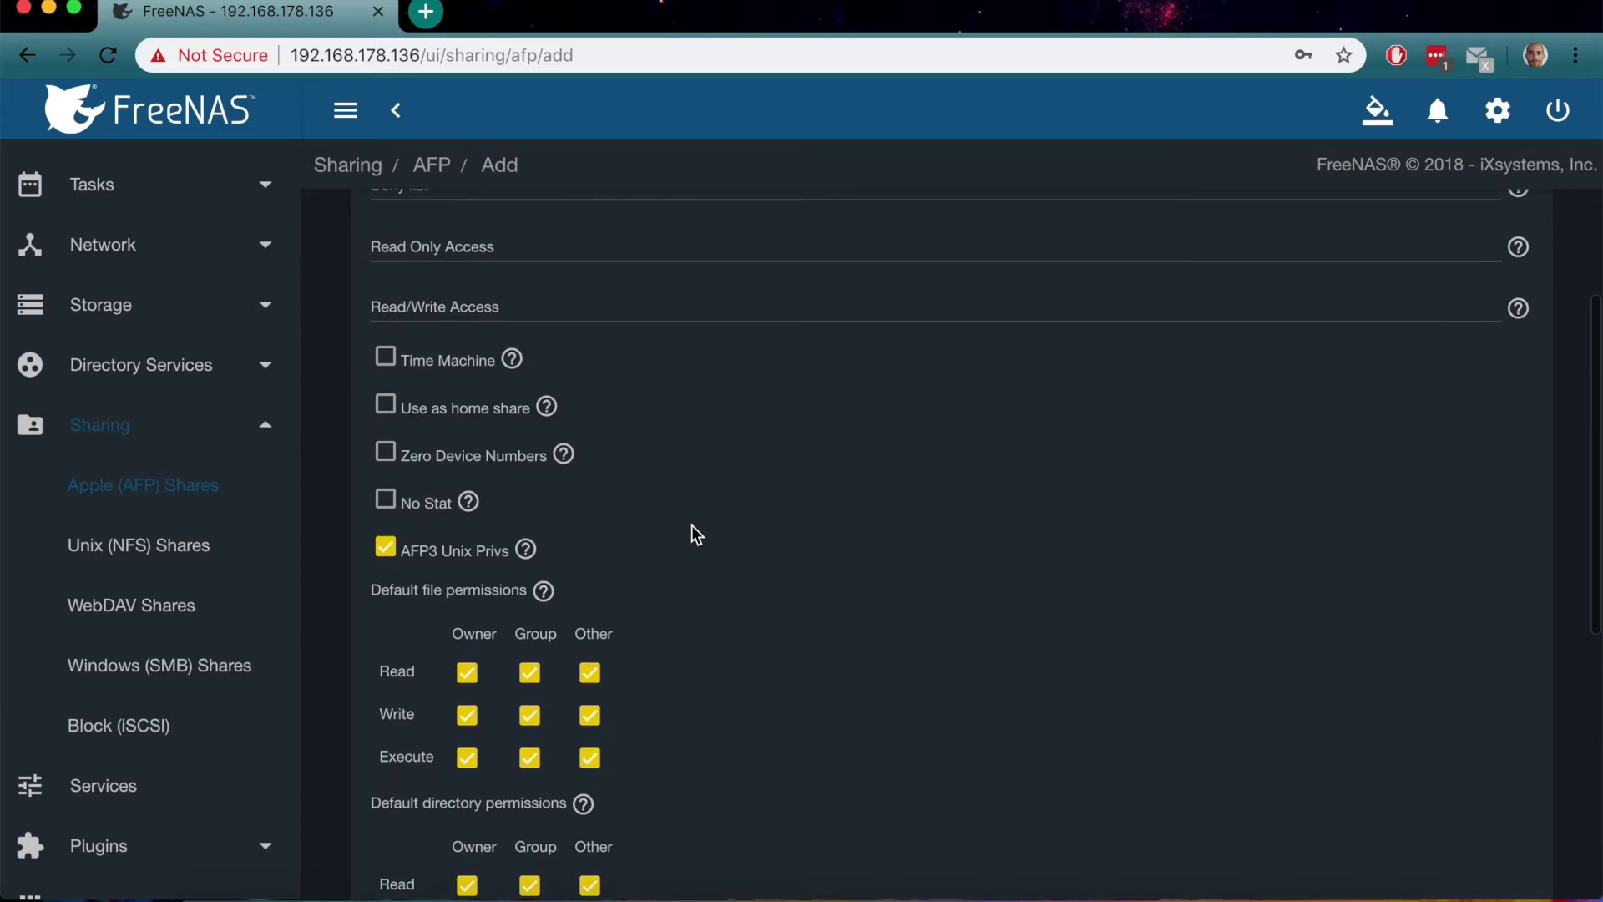
{"action": "scroll", "coordinate": [692, 530], "scroll_direction": "down", "scroll_amount": 15}
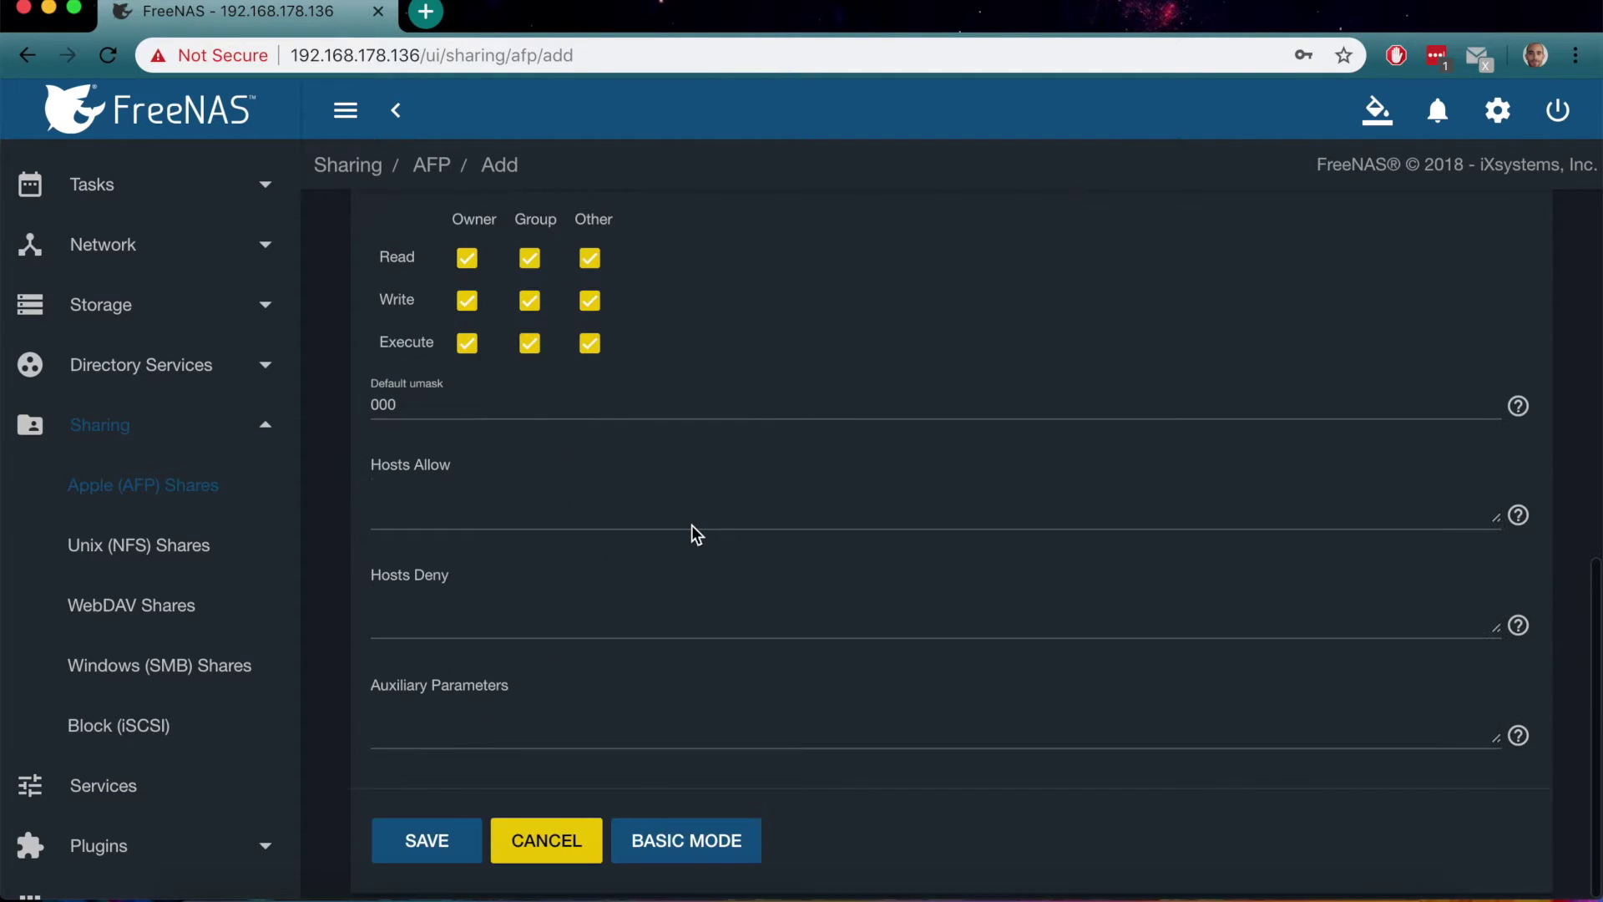
Save the Transmission AFP share and enable the AFP service
{"action": "left_click", "coordinate": [425, 844]}
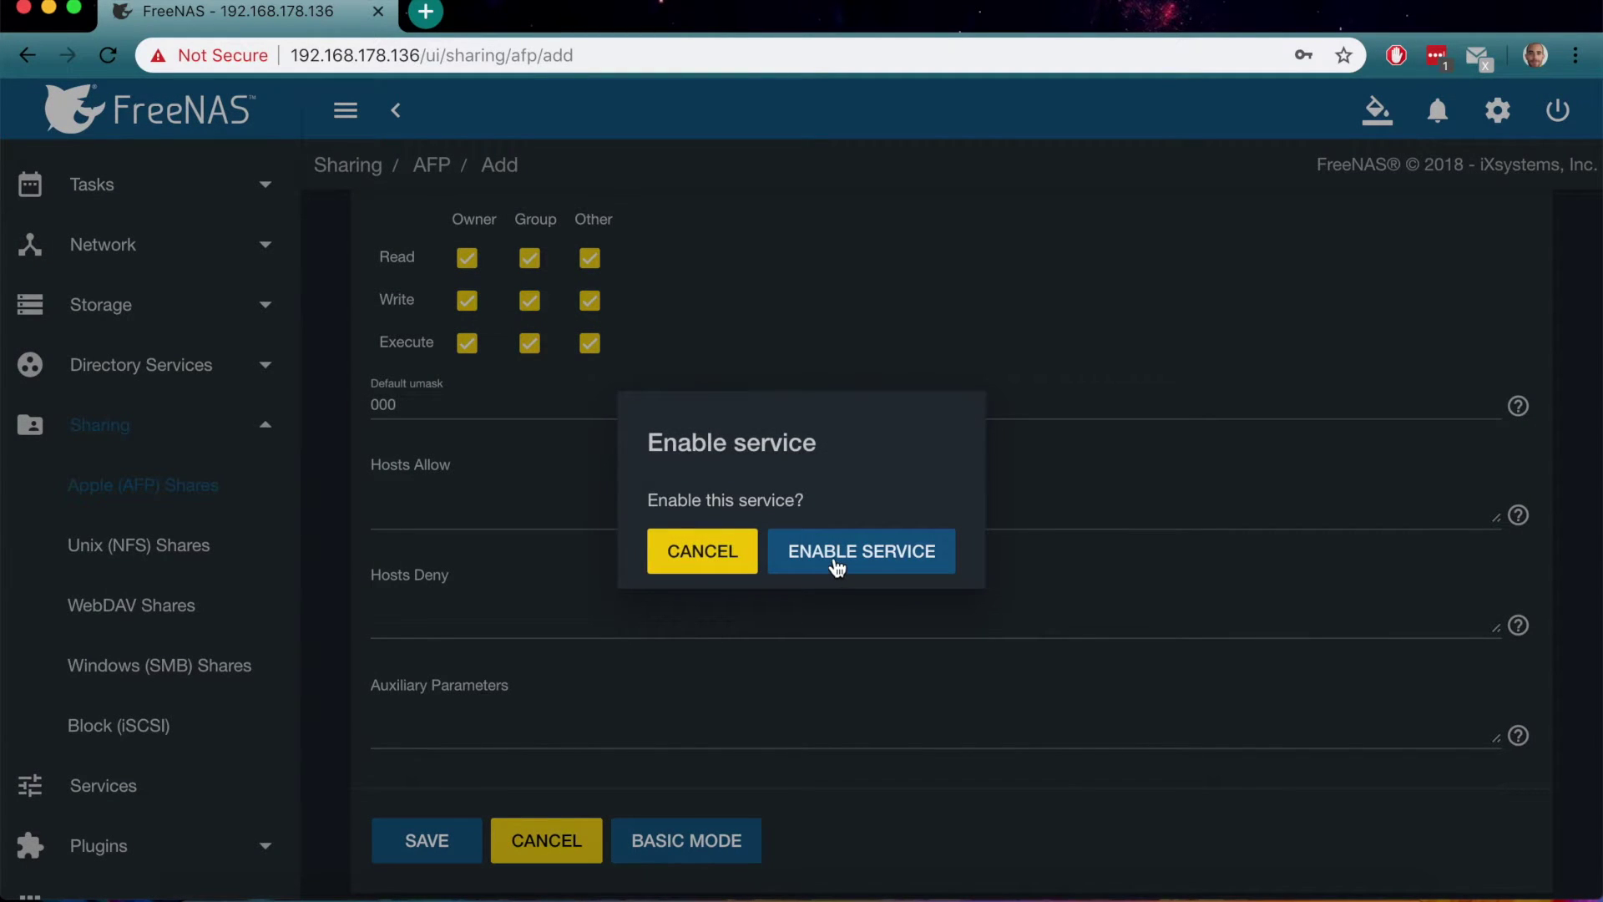
{"action": "left_click", "coordinate": [835, 564]}
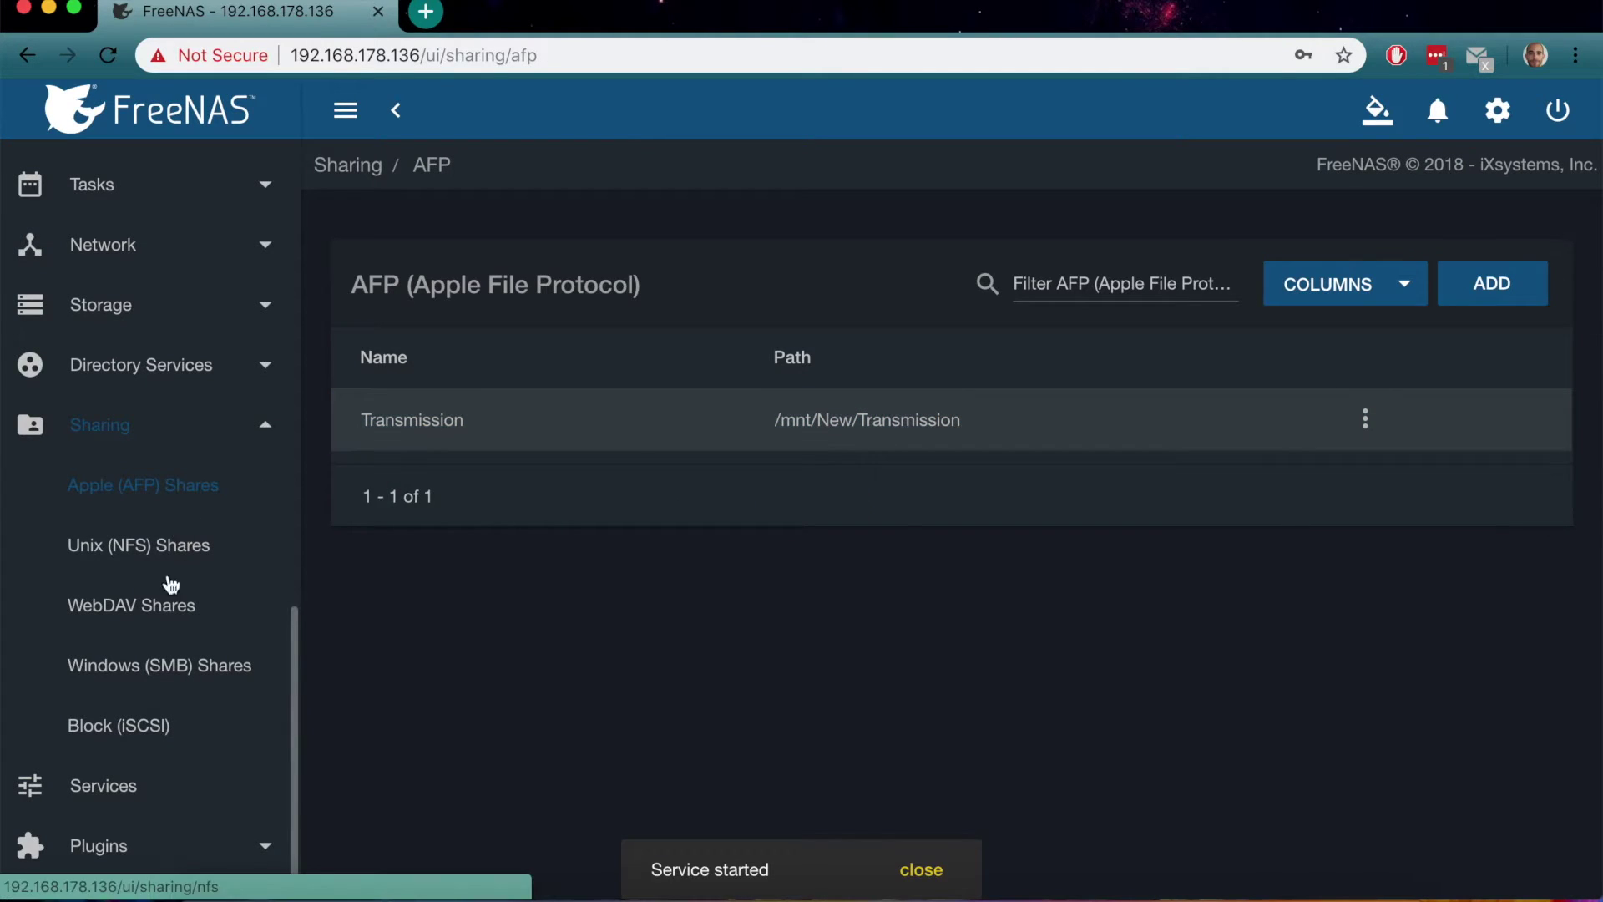
{"action": "scroll", "coordinate": [169, 609], "scroll_direction": "down", "scroll_amount": 2}
Go to Plugins > Available, scroll to Transmission 2.94, and open its actions menu
{"action": "left_click", "coordinate": [115, 628]}
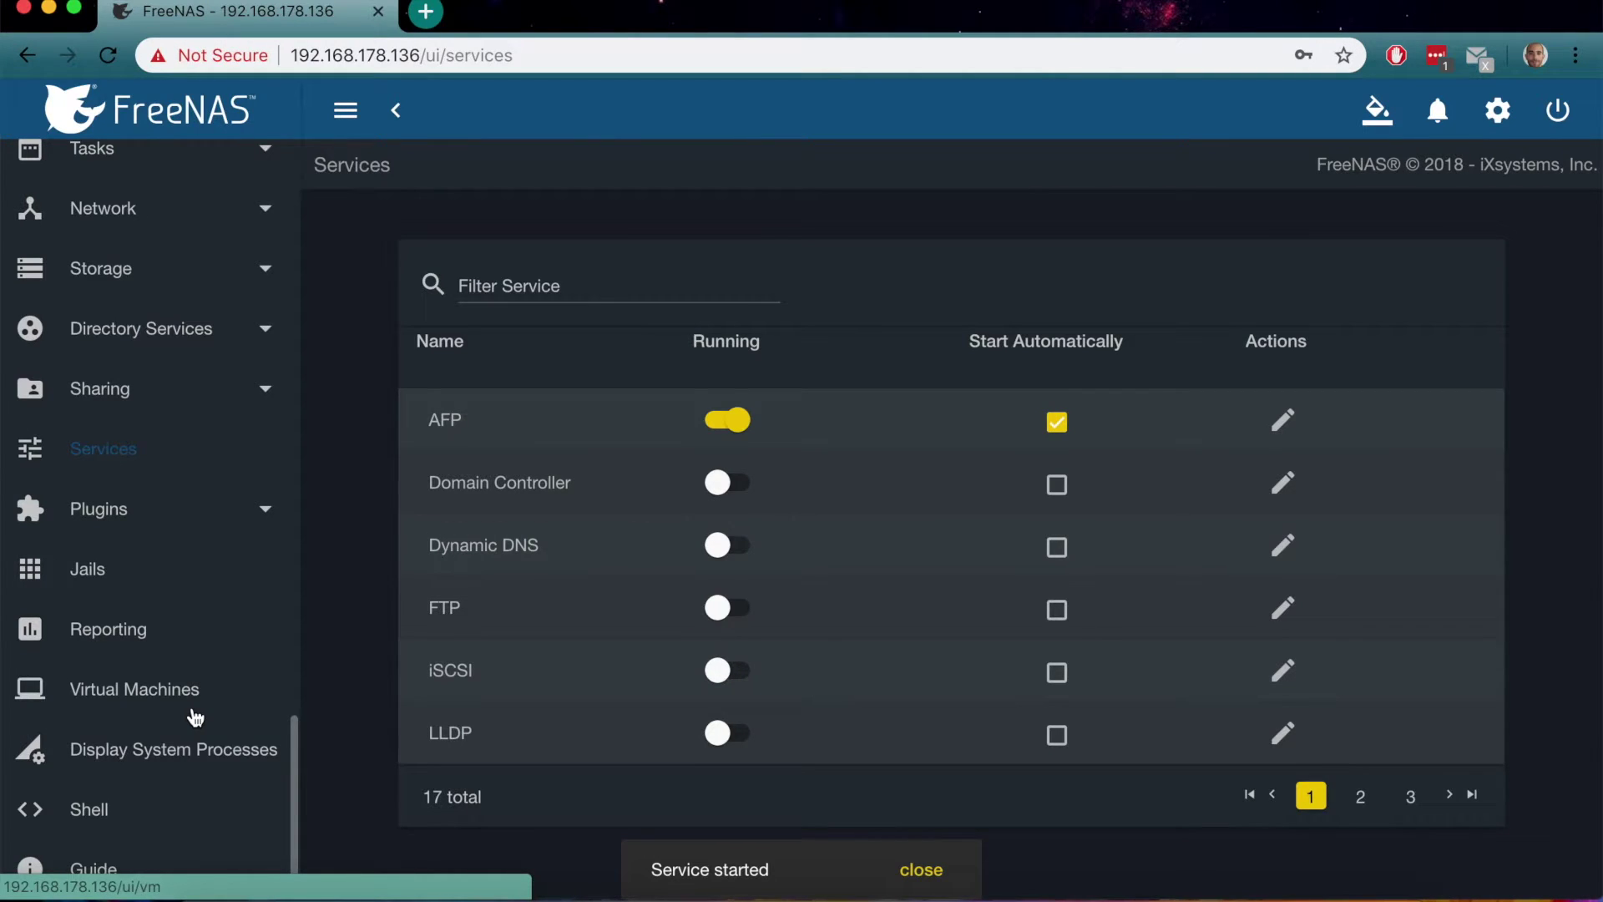
{"action": "left_click", "coordinate": [105, 591]}
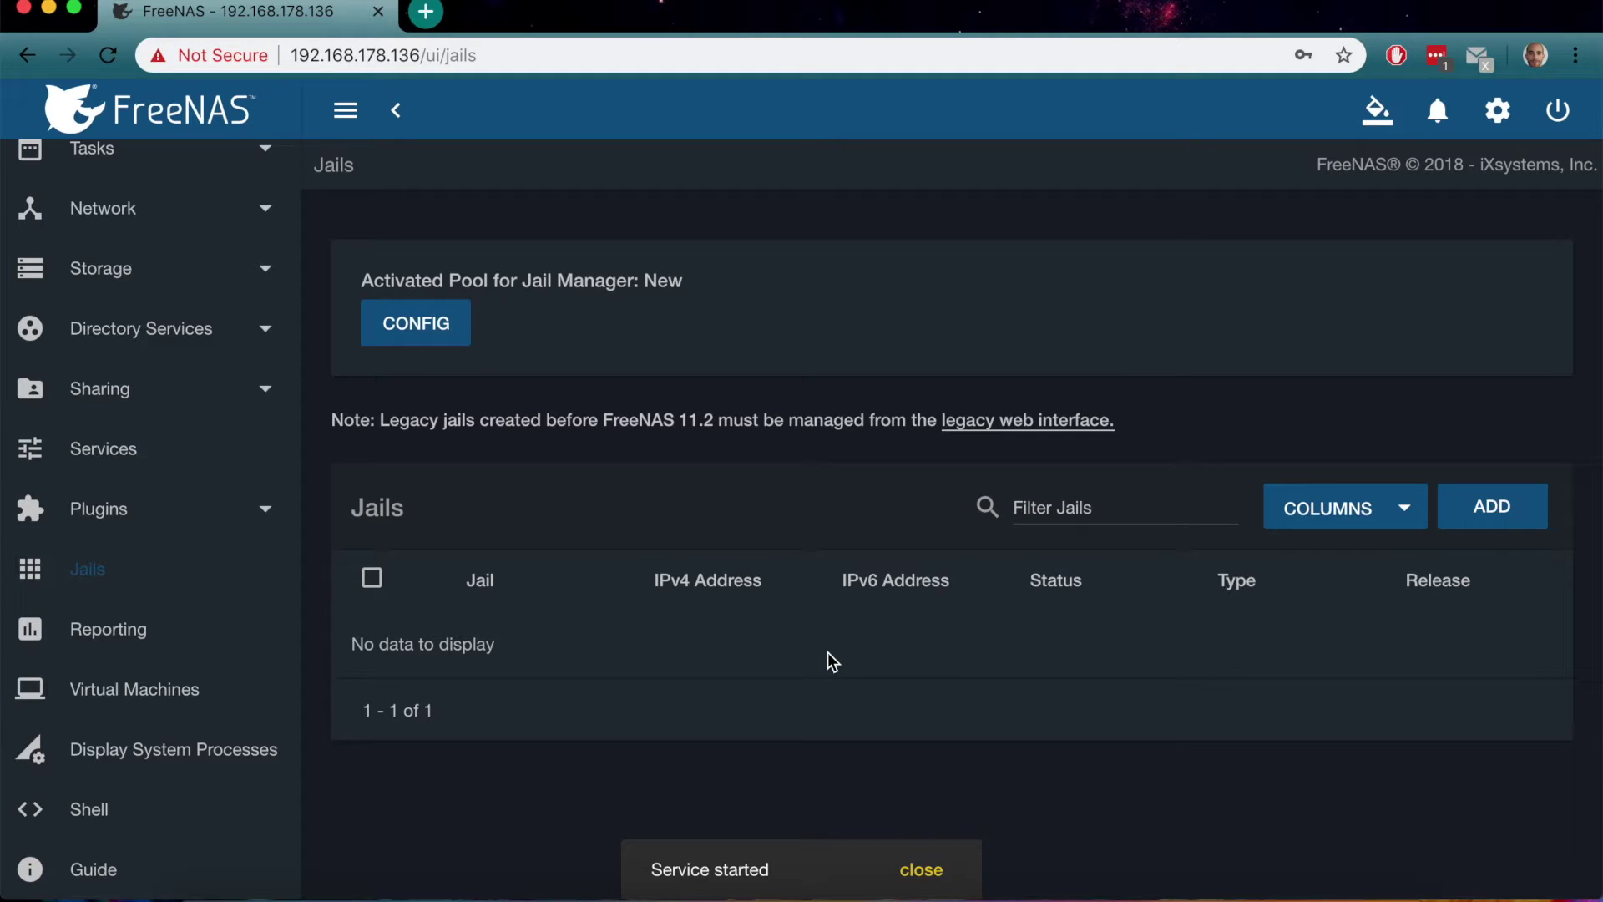
{"action": "left_click", "coordinate": [78, 519]}
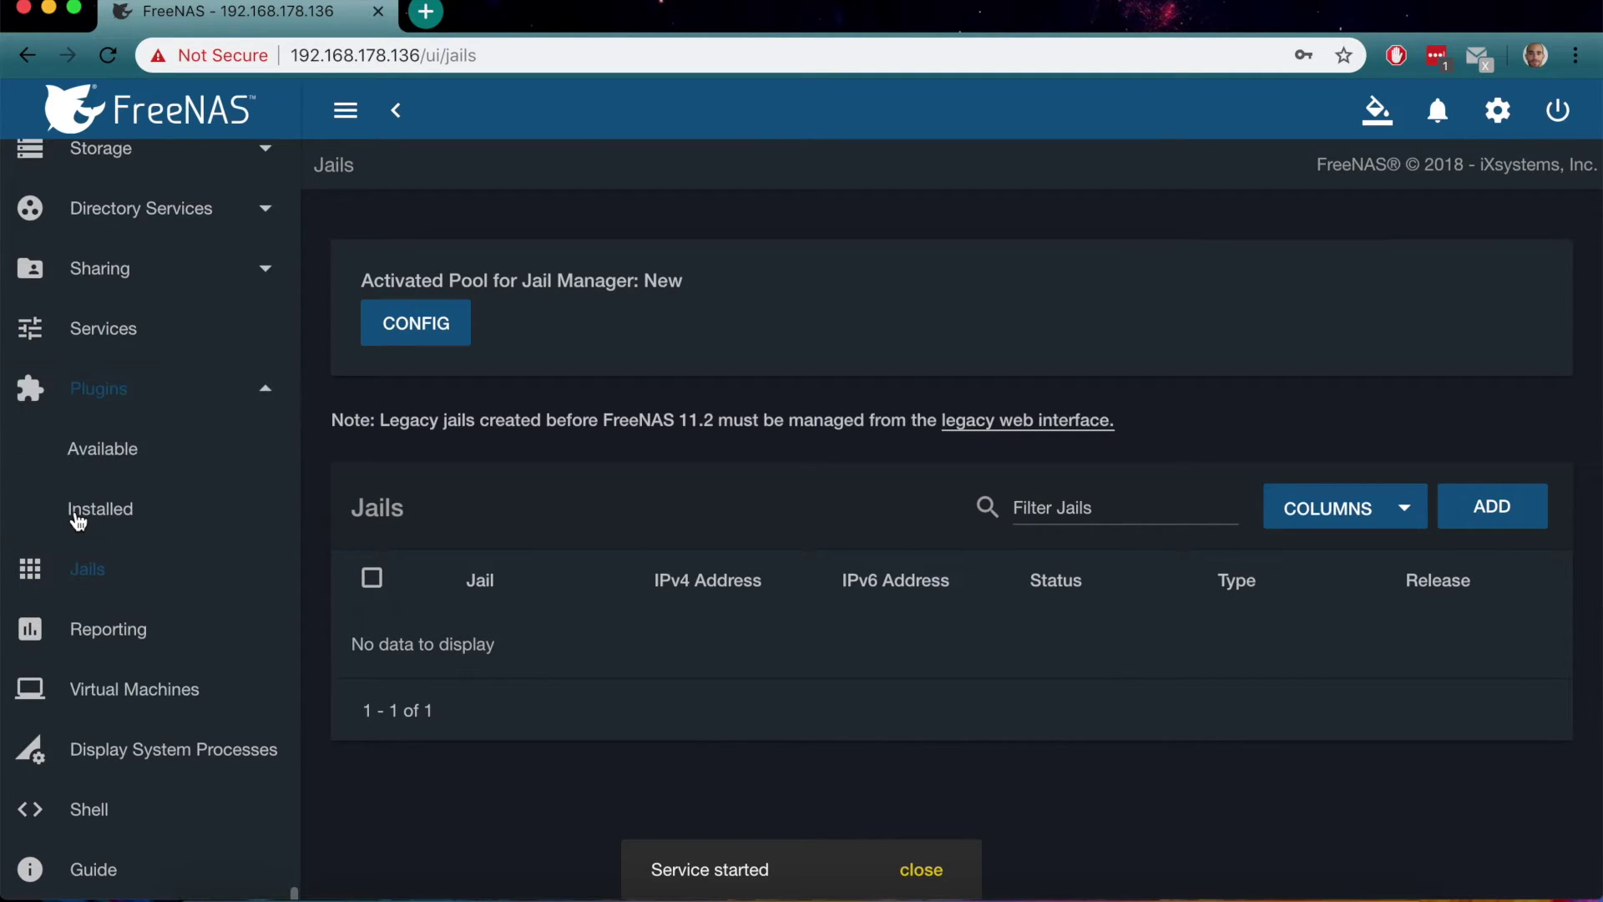
{"action": "left_click", "coordinate": [101, 473]}
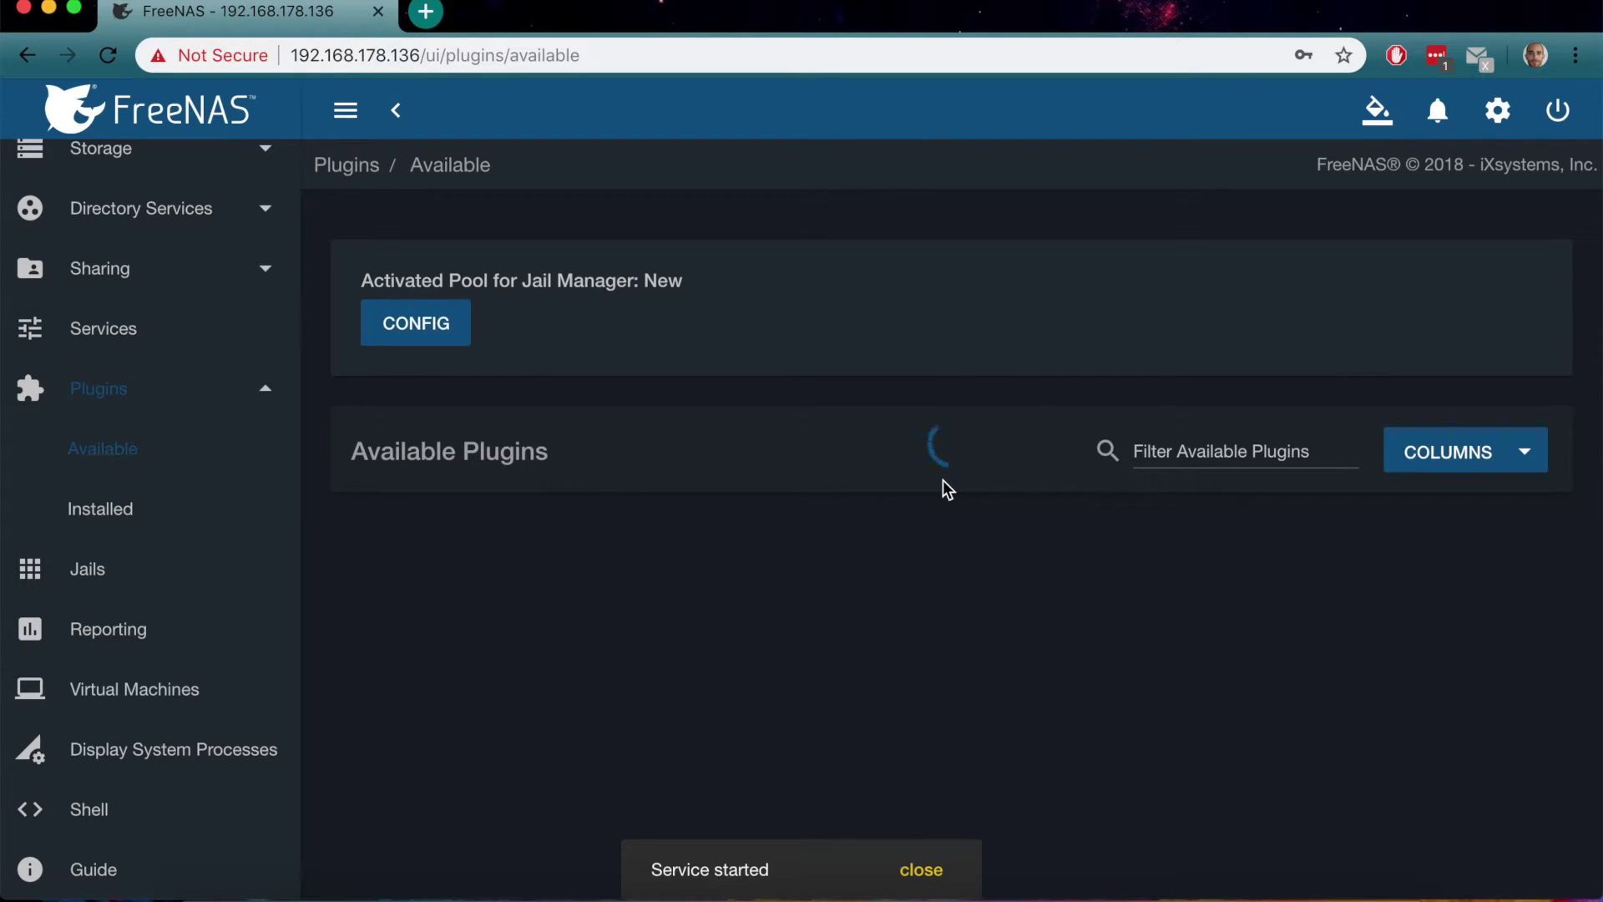
{"action": "scroll", "coordinate": [871, 668], "scroll_direction": "down", "scroll_amount": 3}
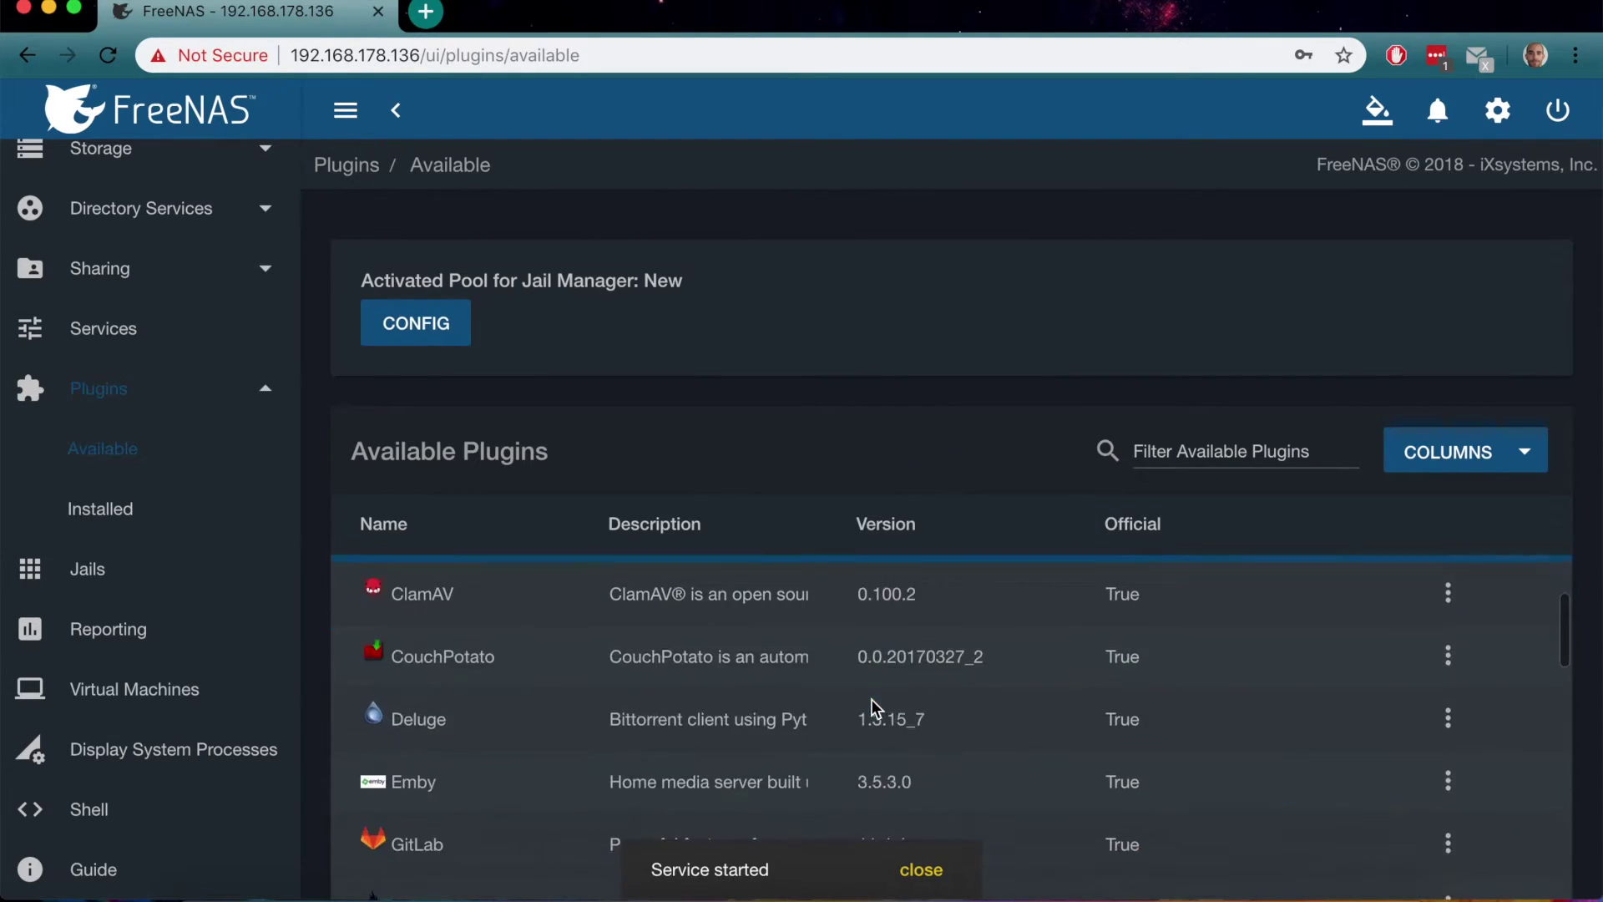
{"action": "scroll", "coordinate": [872, 708], "scroll_direction": "down", "scroll_amount": 3}
{"action": "left_click", "coordinate": [921, 870]}
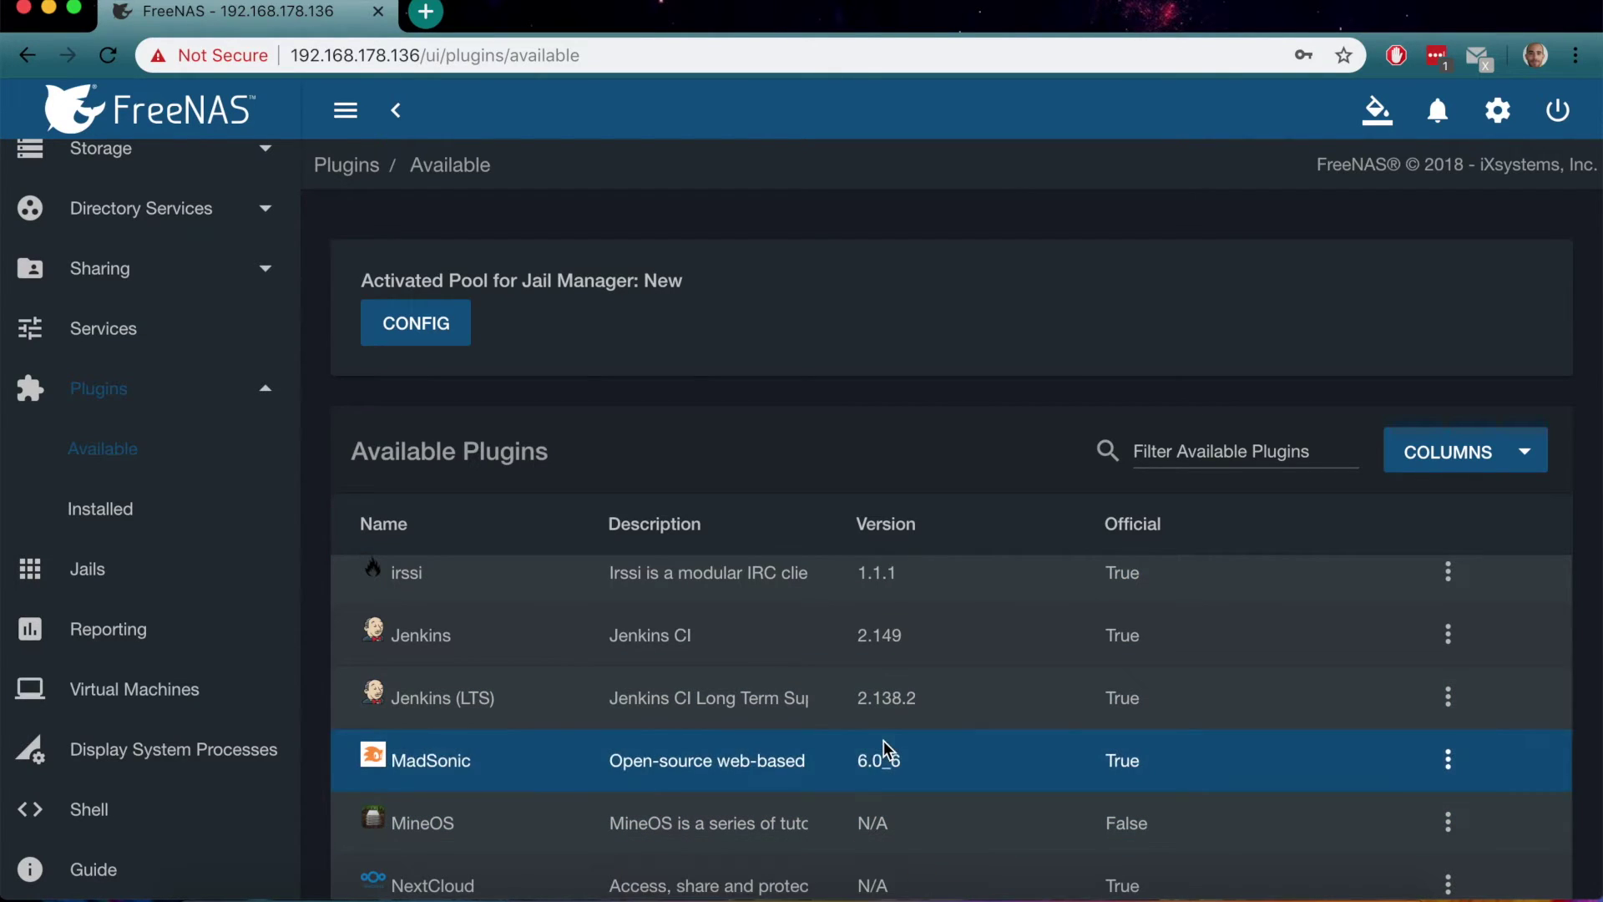
{"action": "scroll", "coordinate": [883, 740], "scroll_direction": "down", "scroll_amount": 15}
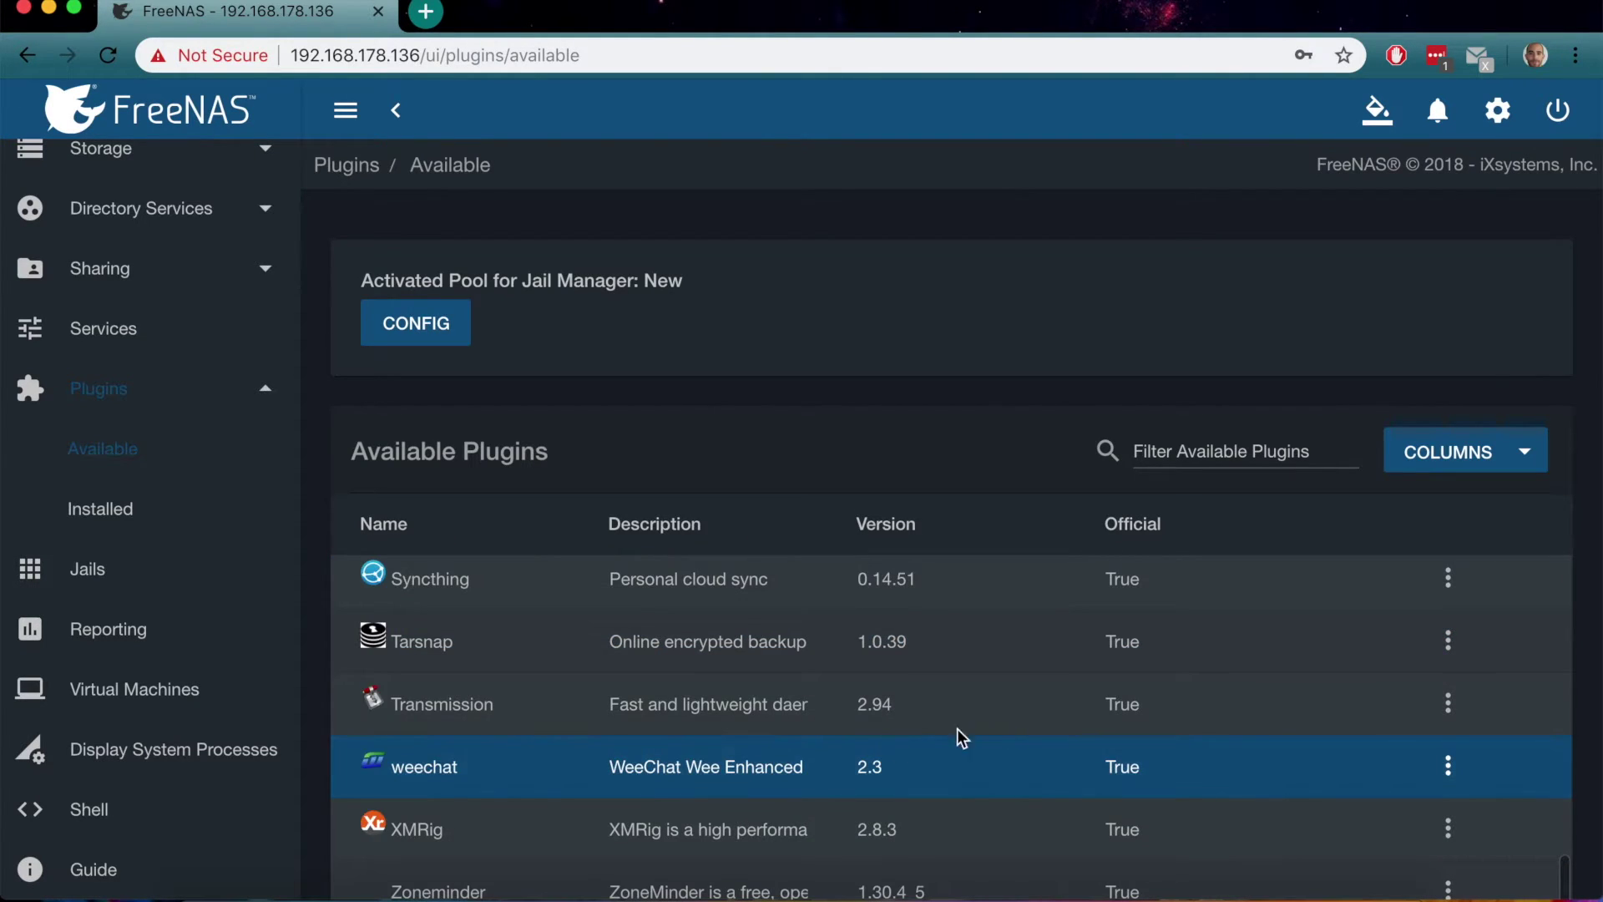
{"action": "left_click", "coordinate": [1454, 710]}
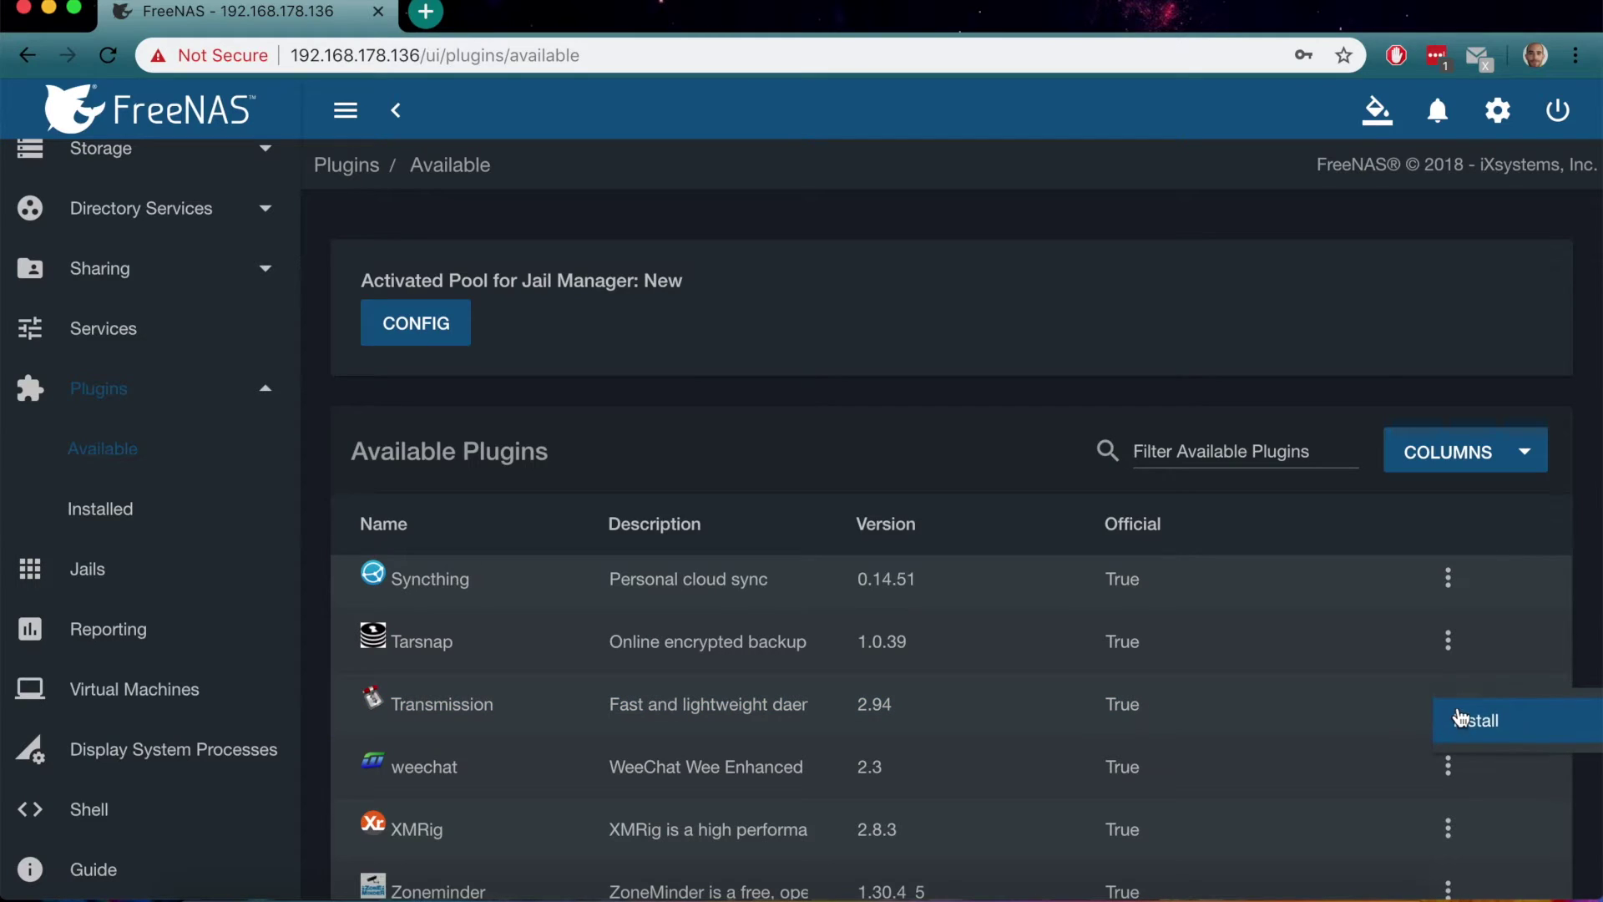
Install the Transmission plugin with DHCP kept on, then close the install notes
{"action": "left_click", "coordinate": [1475, 723]}
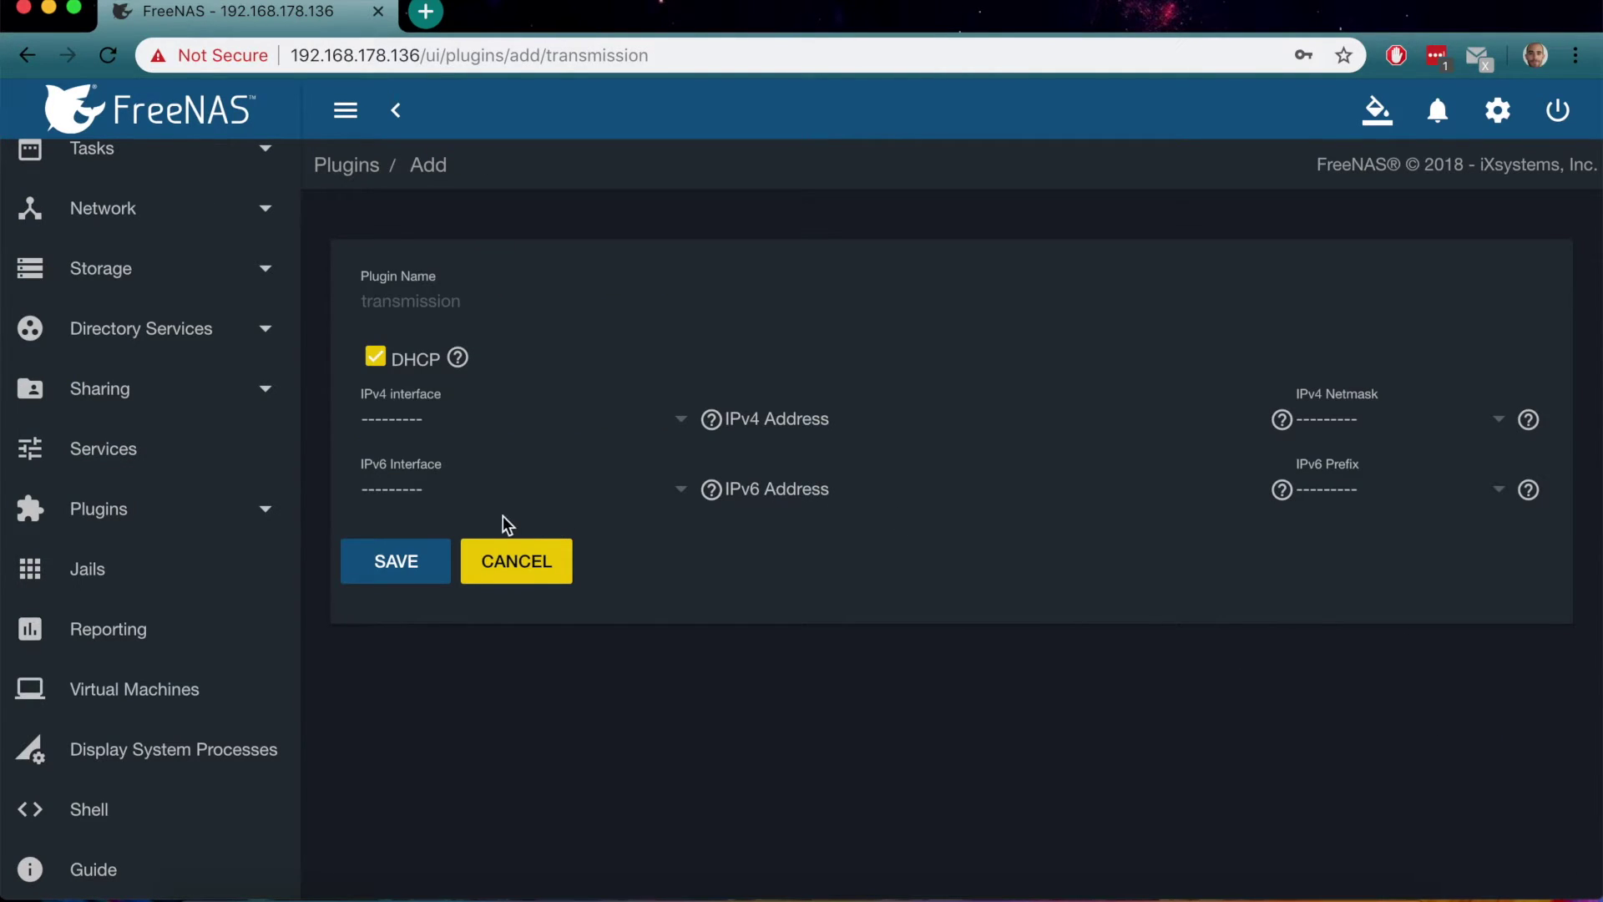
{"action": "left_click", "coordinate": [399, 564]}
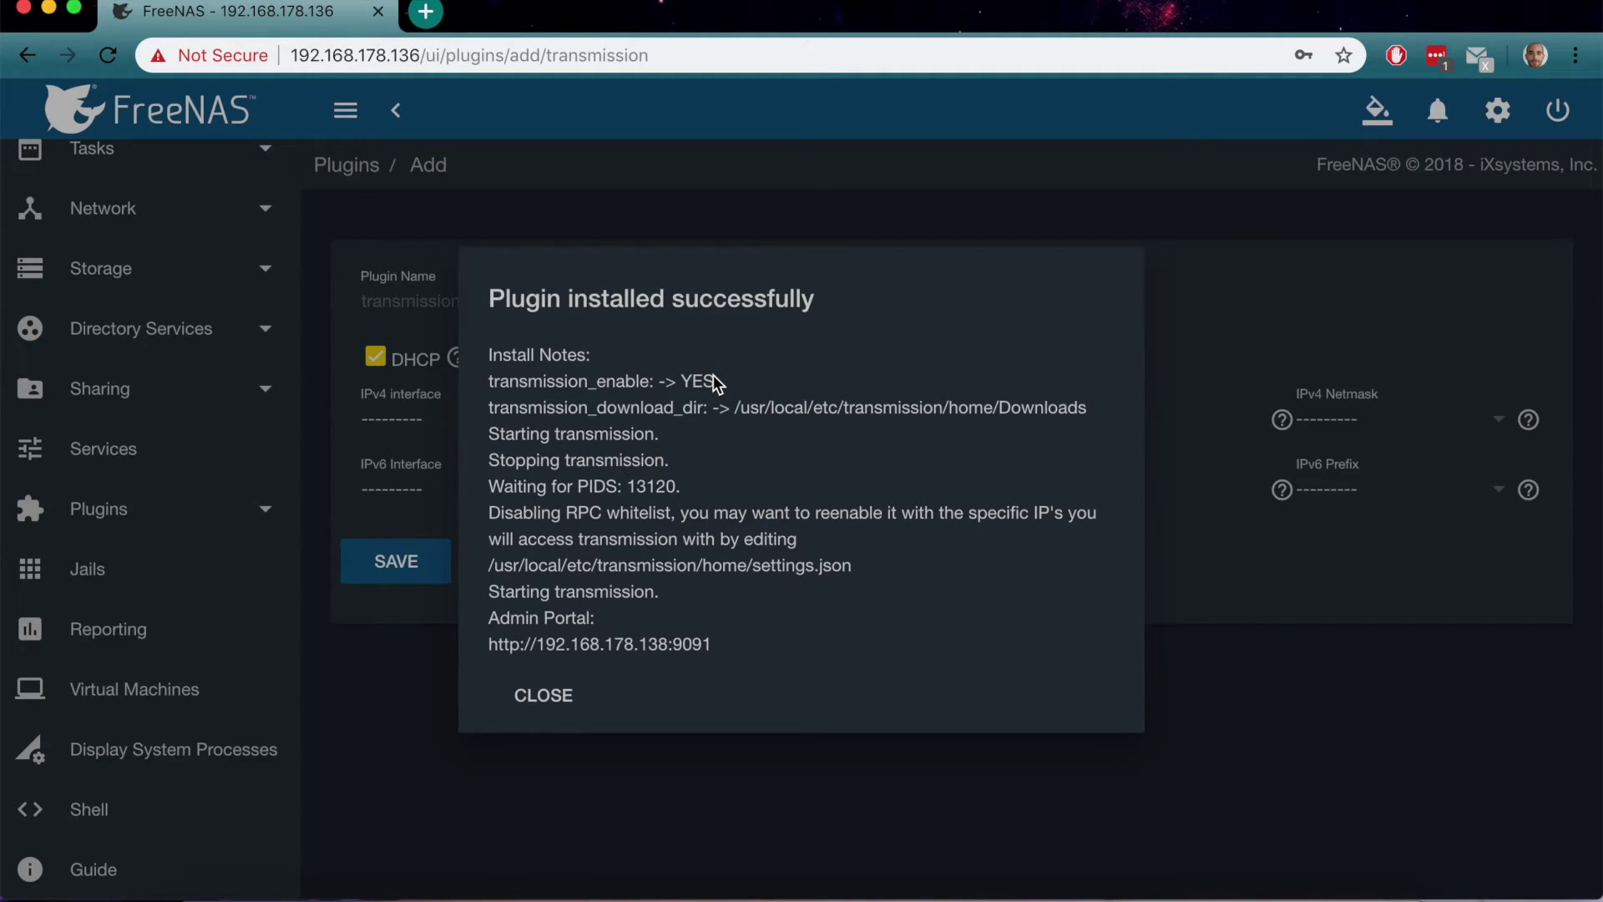
{"action": "left_click", "coordinate": [544, 696]}
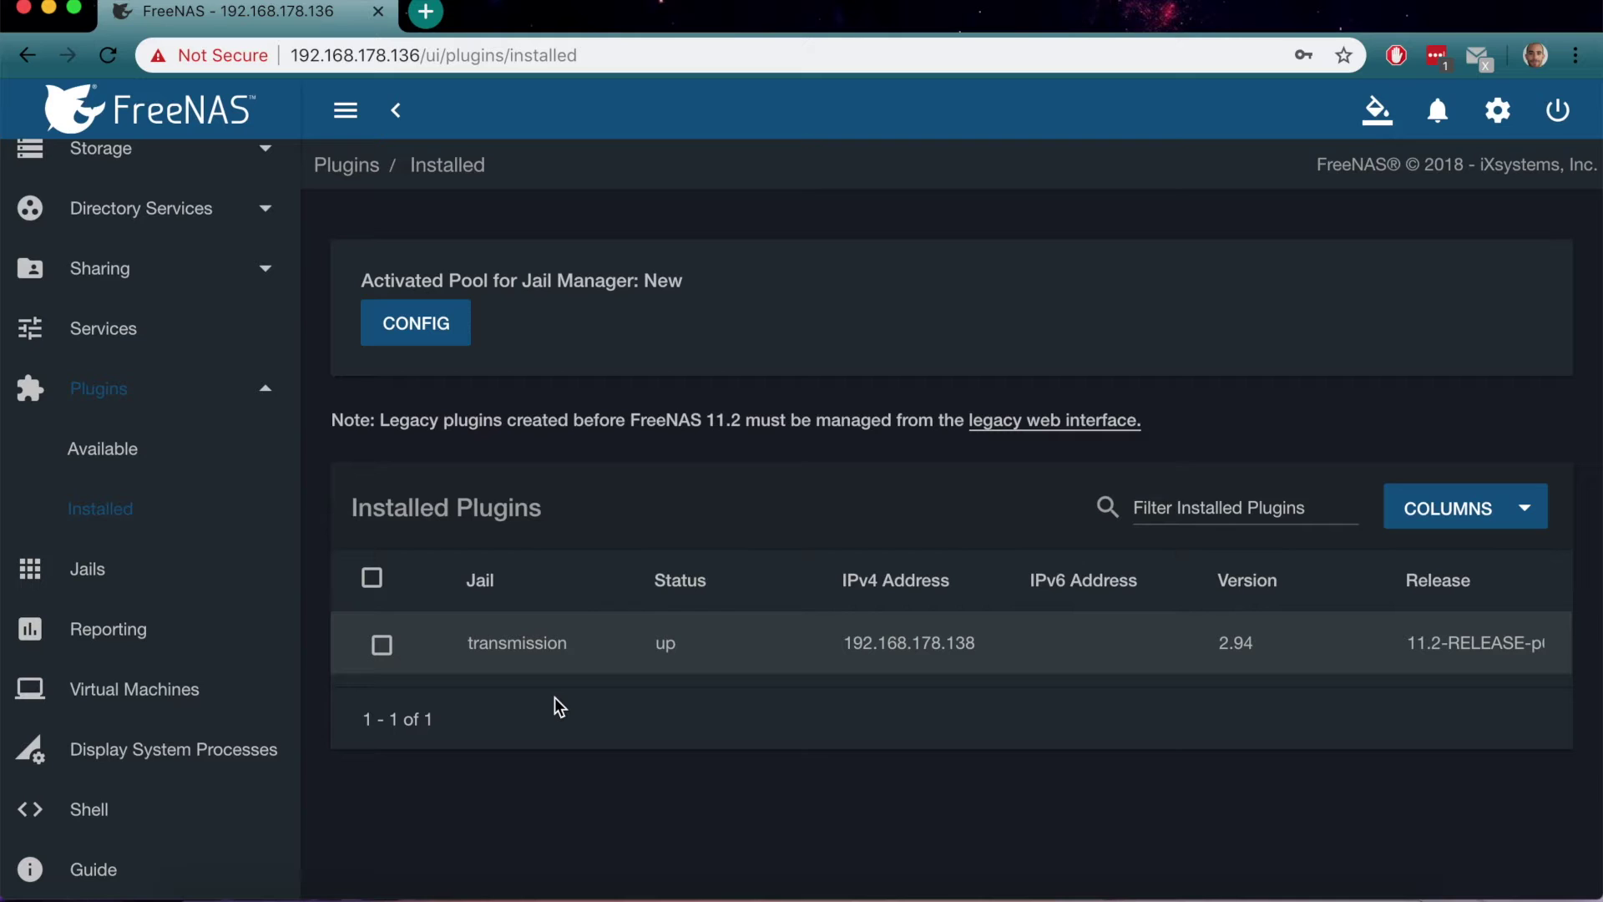
From the Jails list, stop the transmission jail, then open its Mount points page
{"action": "scroll", "coordinate": [819, 626], "scroll_direction": "right", "scroll_amount": 4}
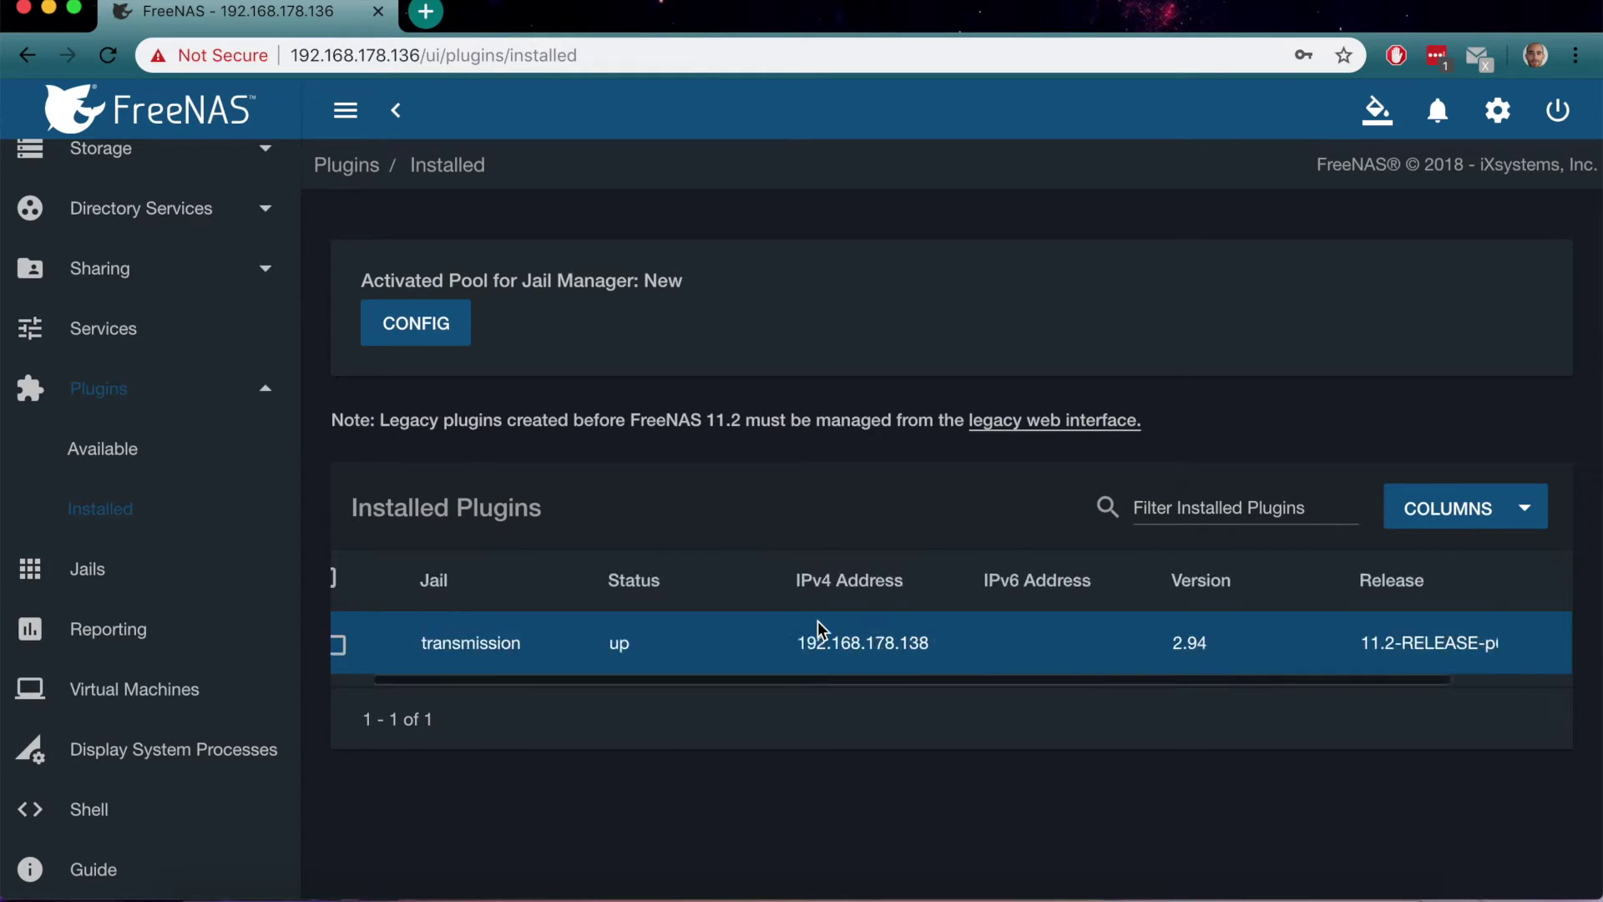
{"action": "left_click", "coordinate": [112, 570]}
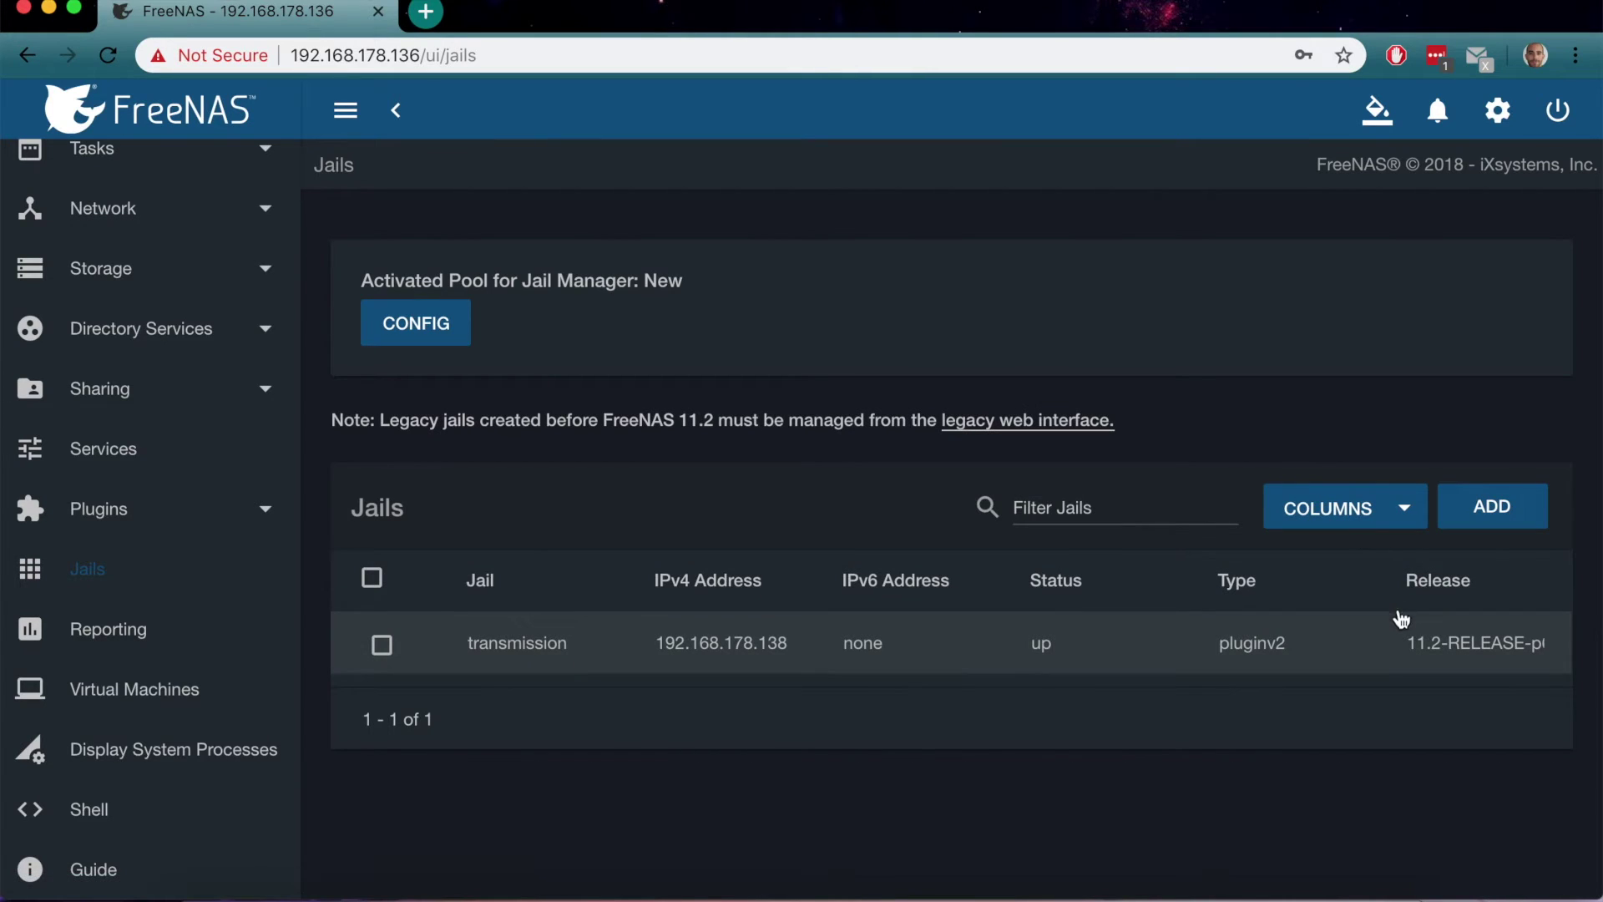
{"action": "scroll", "coordinate": [1412, 643], "scroll_direction": "right", "scroll_amount": 3}
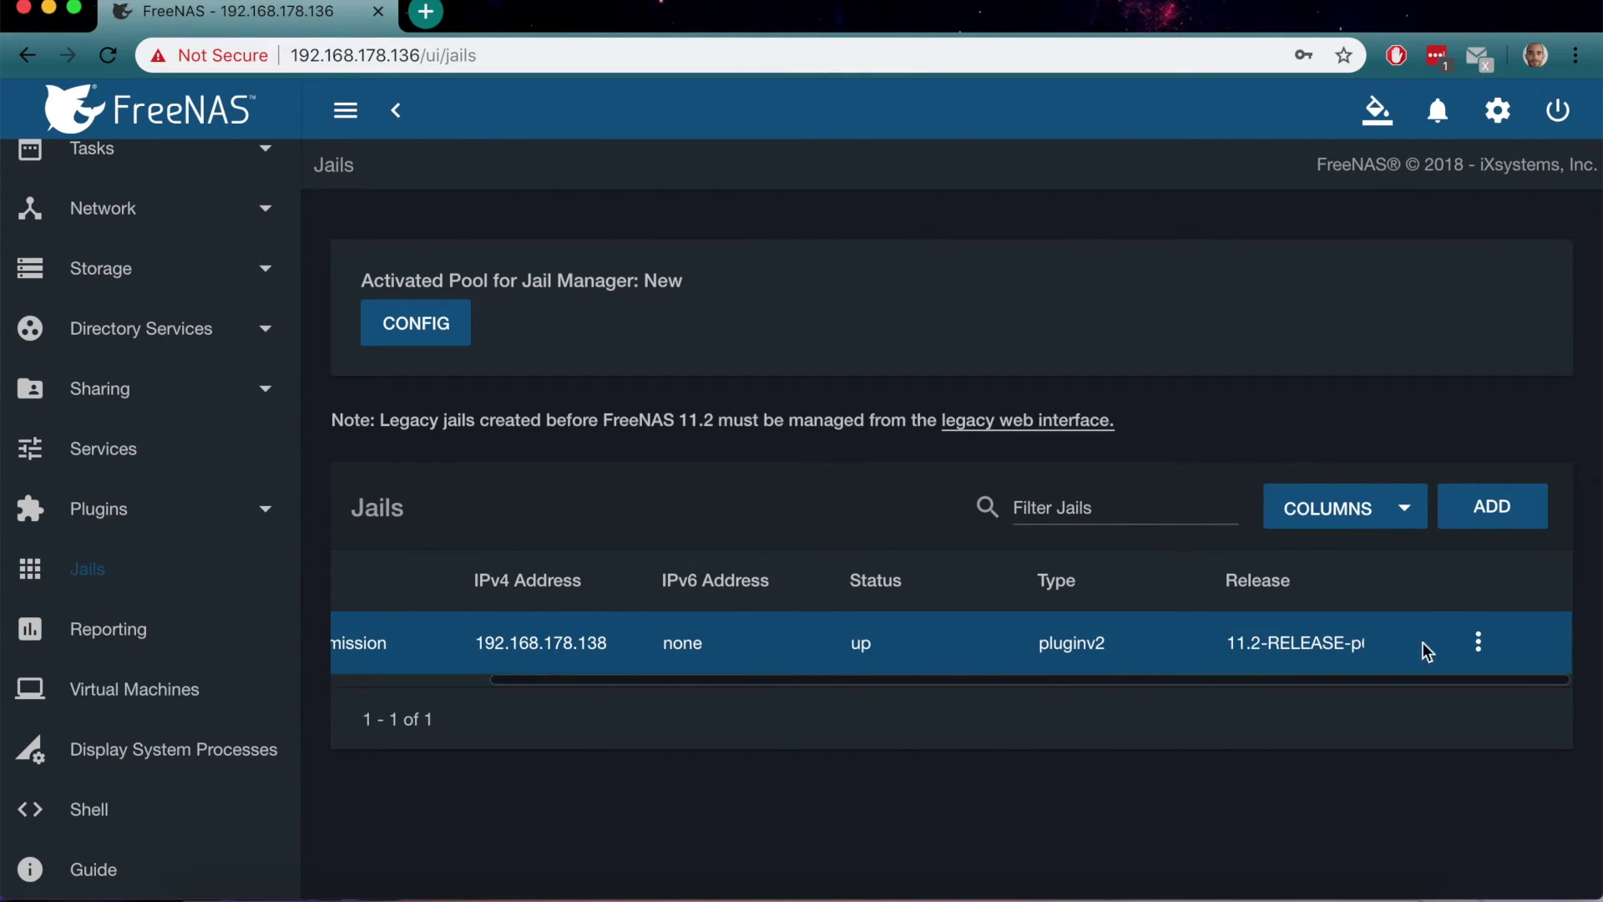
{"action": "left_click", "coordinate": [1477, 642]}
{"action": "left_click", "coordinate": [1399, 496]}
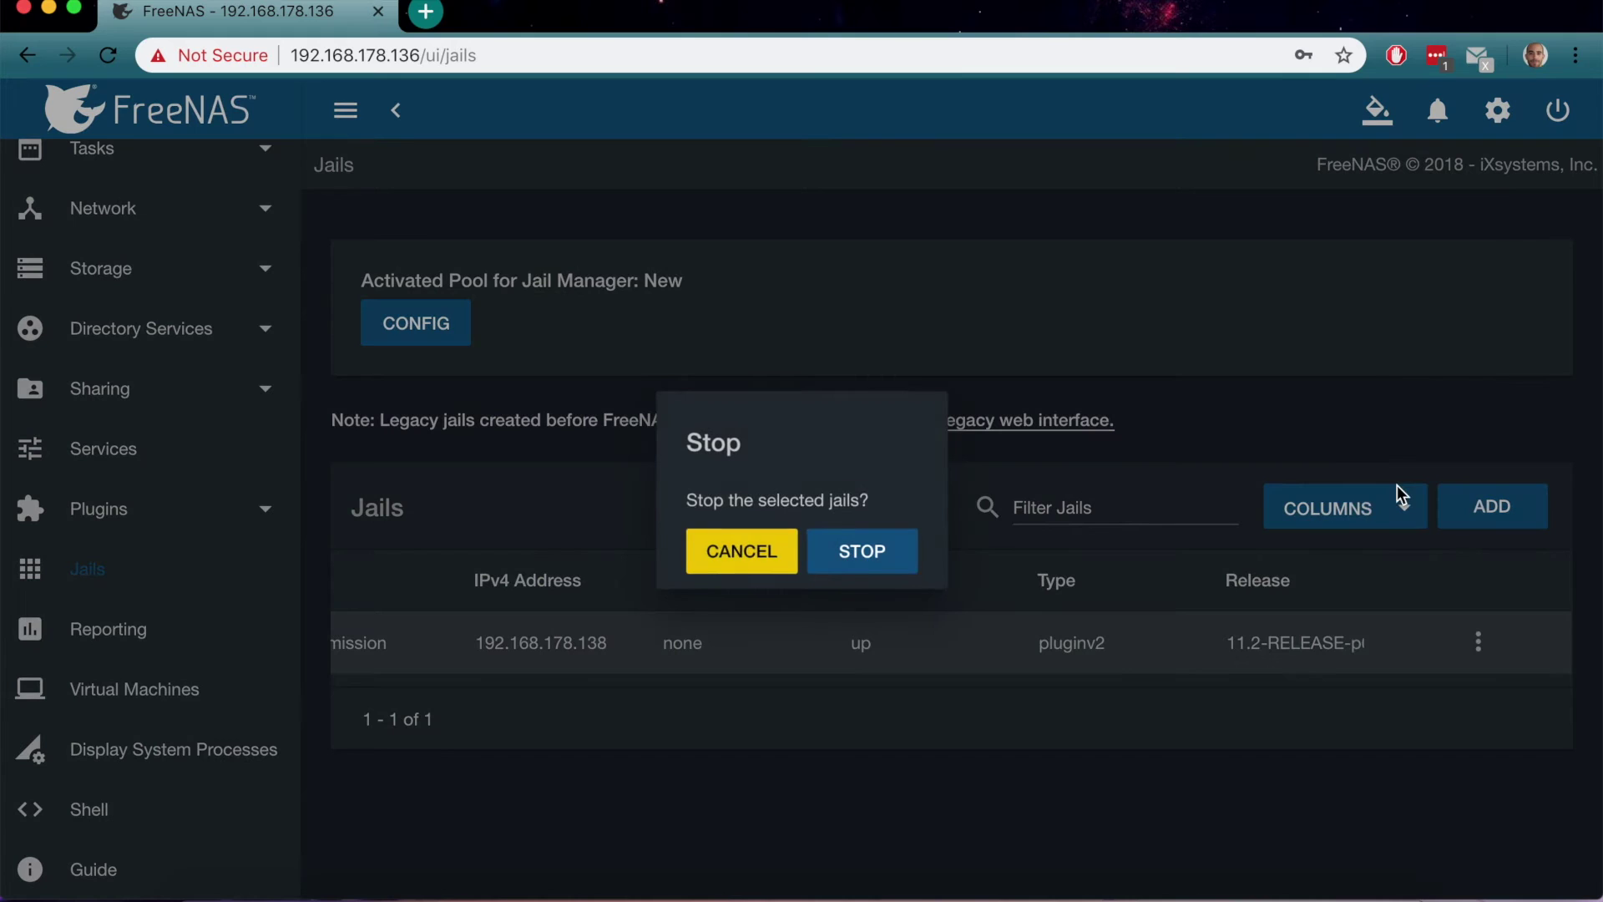
{"action": "left_click", "coordinate": [866, 547]}
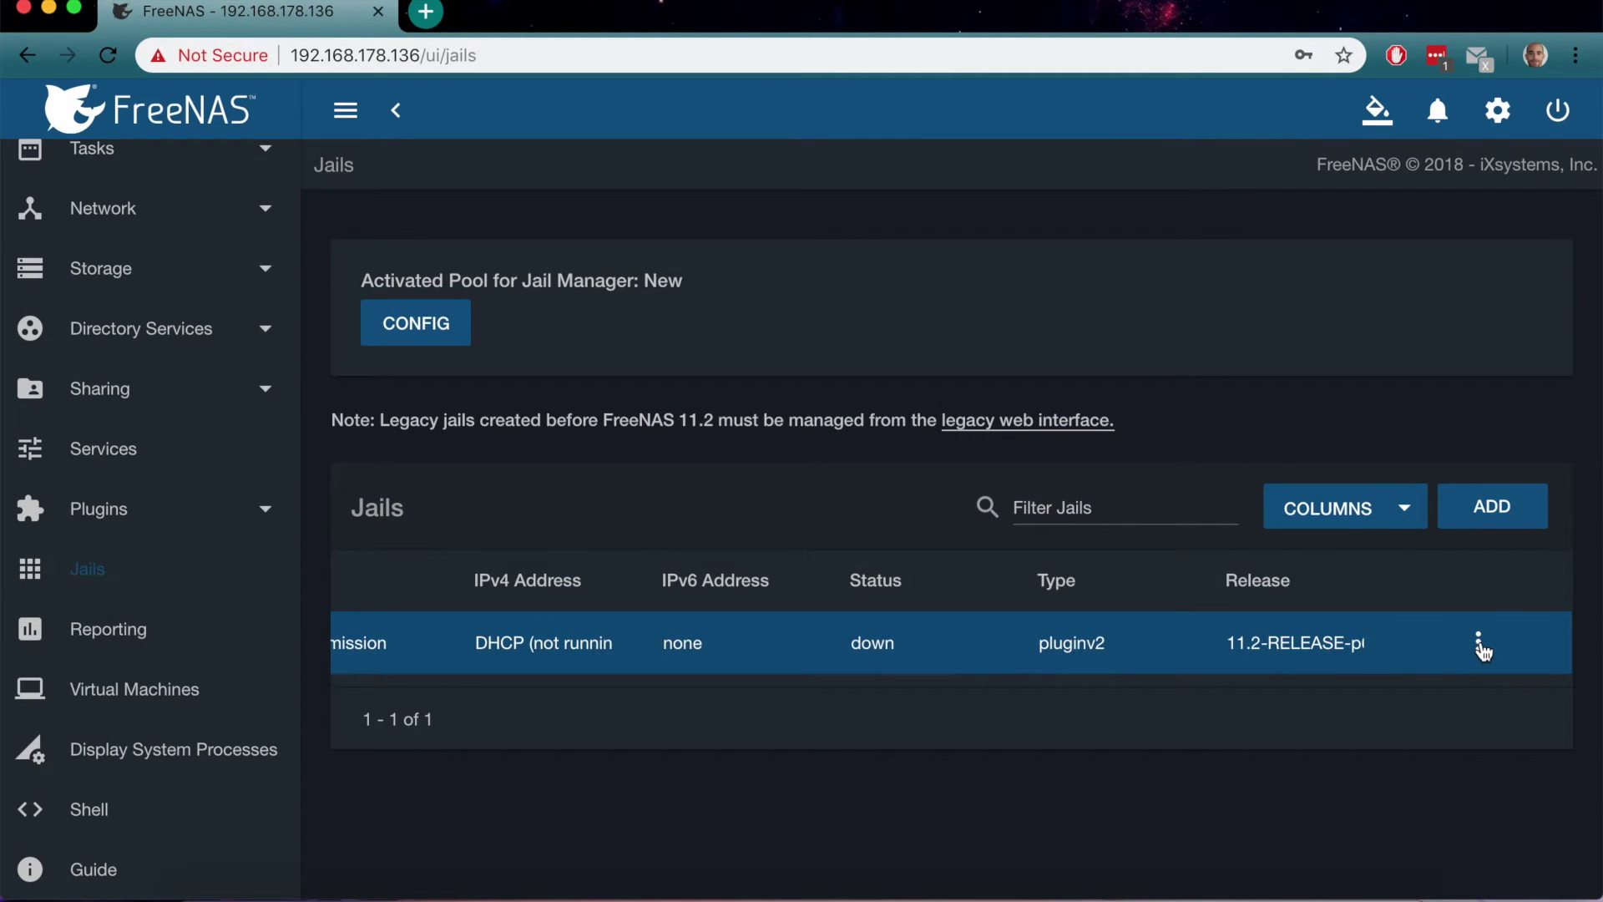
{"action": "left_click", "coordinate": [1481, 648]}
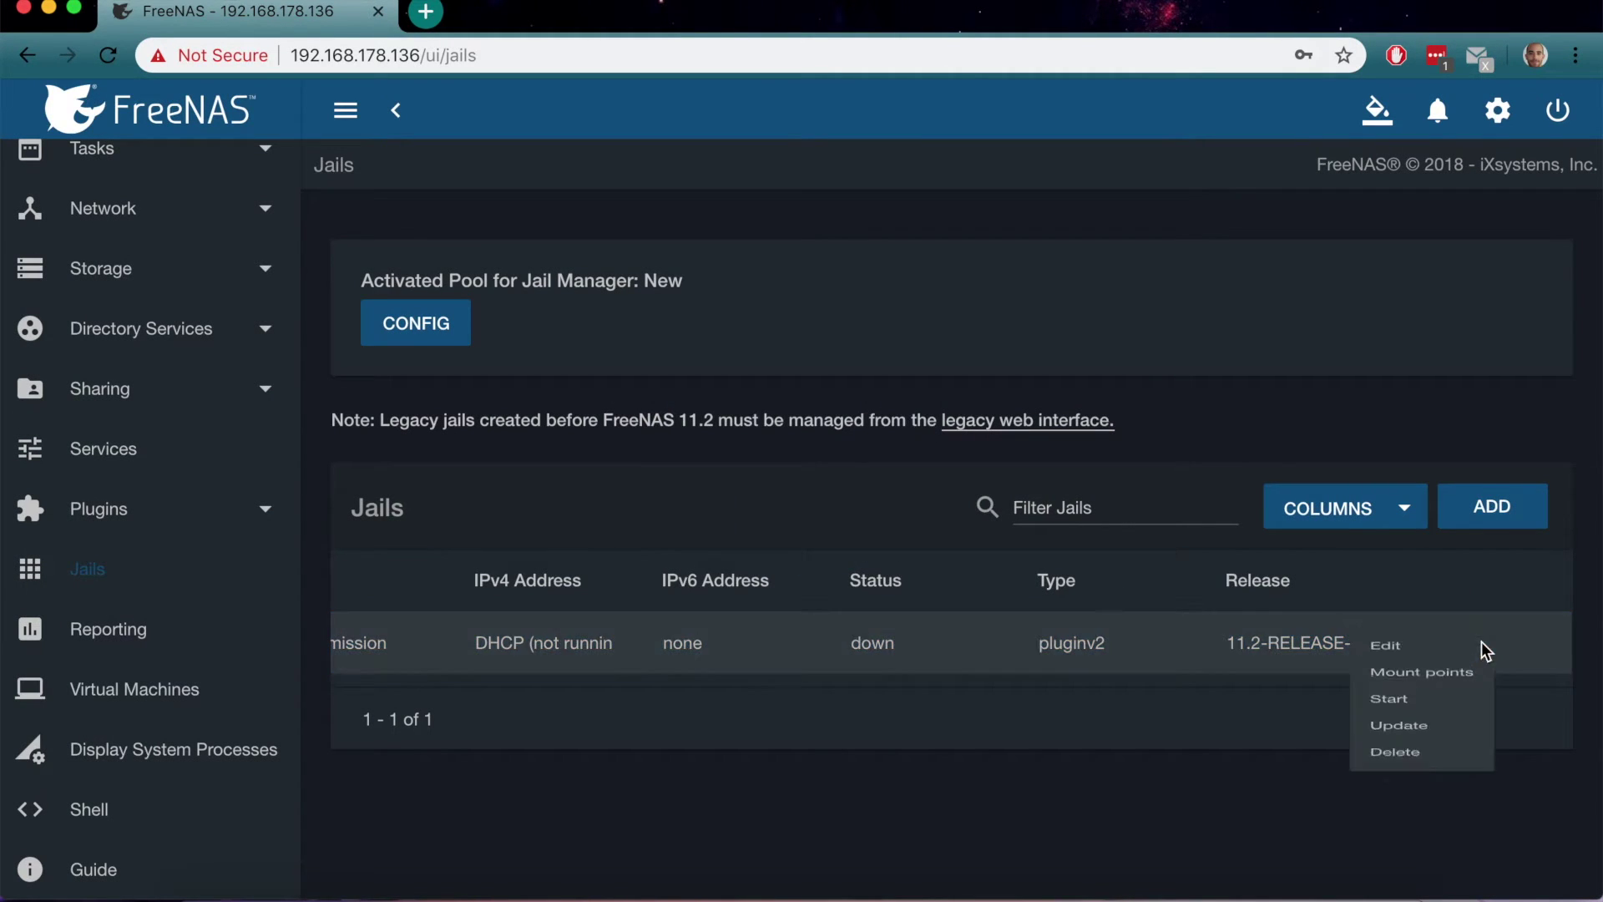
{"action": "left_click", "coordinate": [1425, 698]}
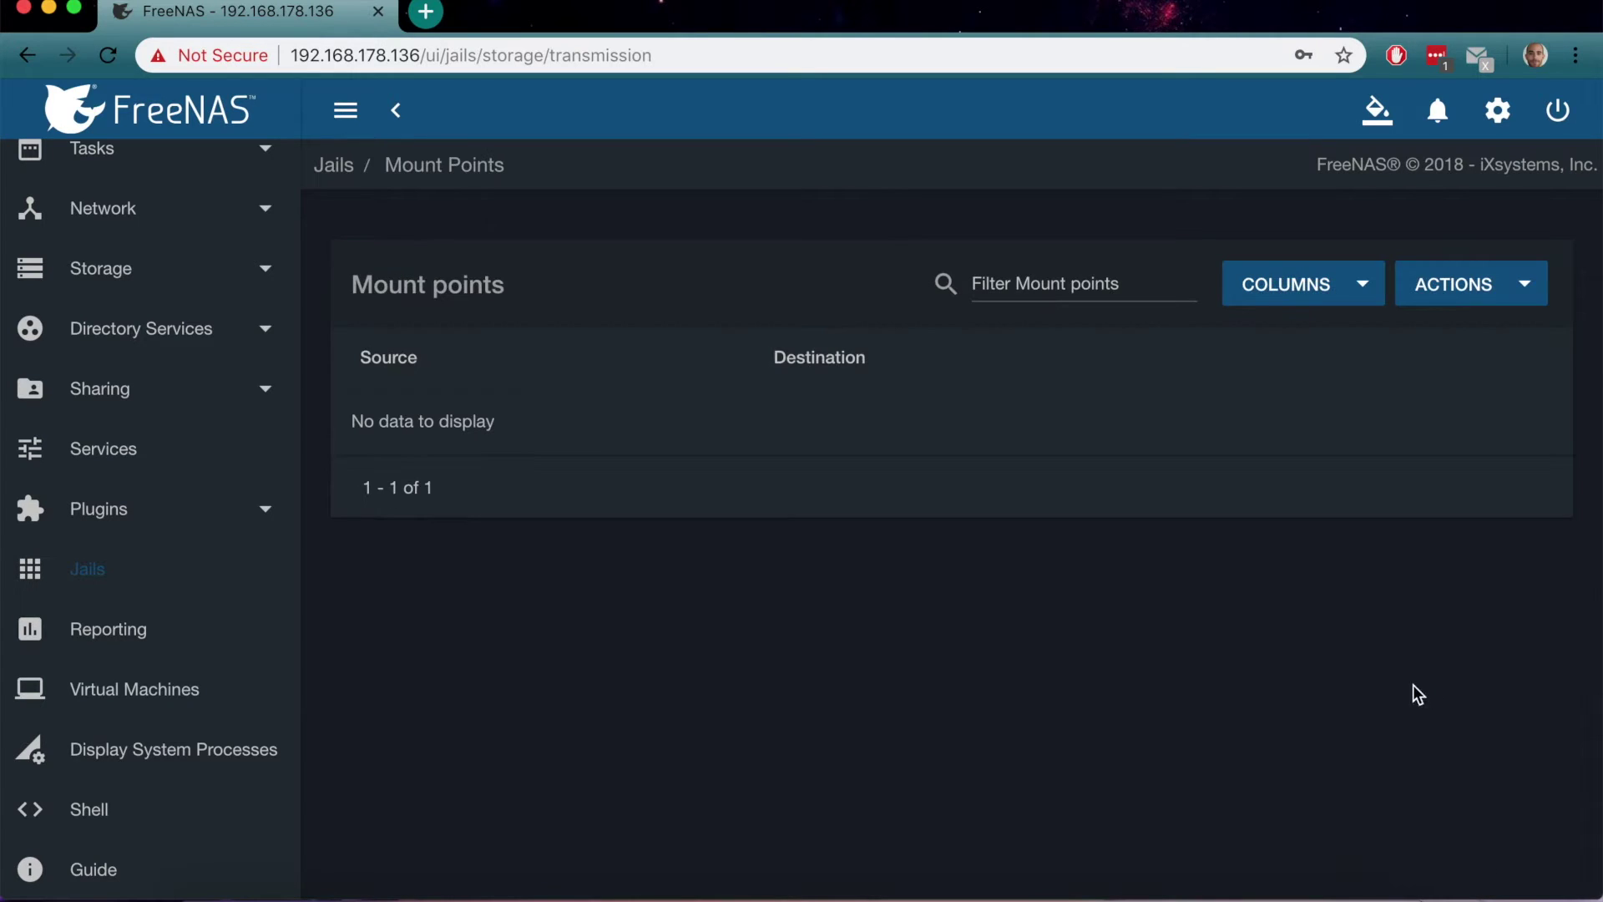
Add a mount point with /mnt/New/Transmission as its source
{"action": "left_click", "coordinate": [1506, 281]}
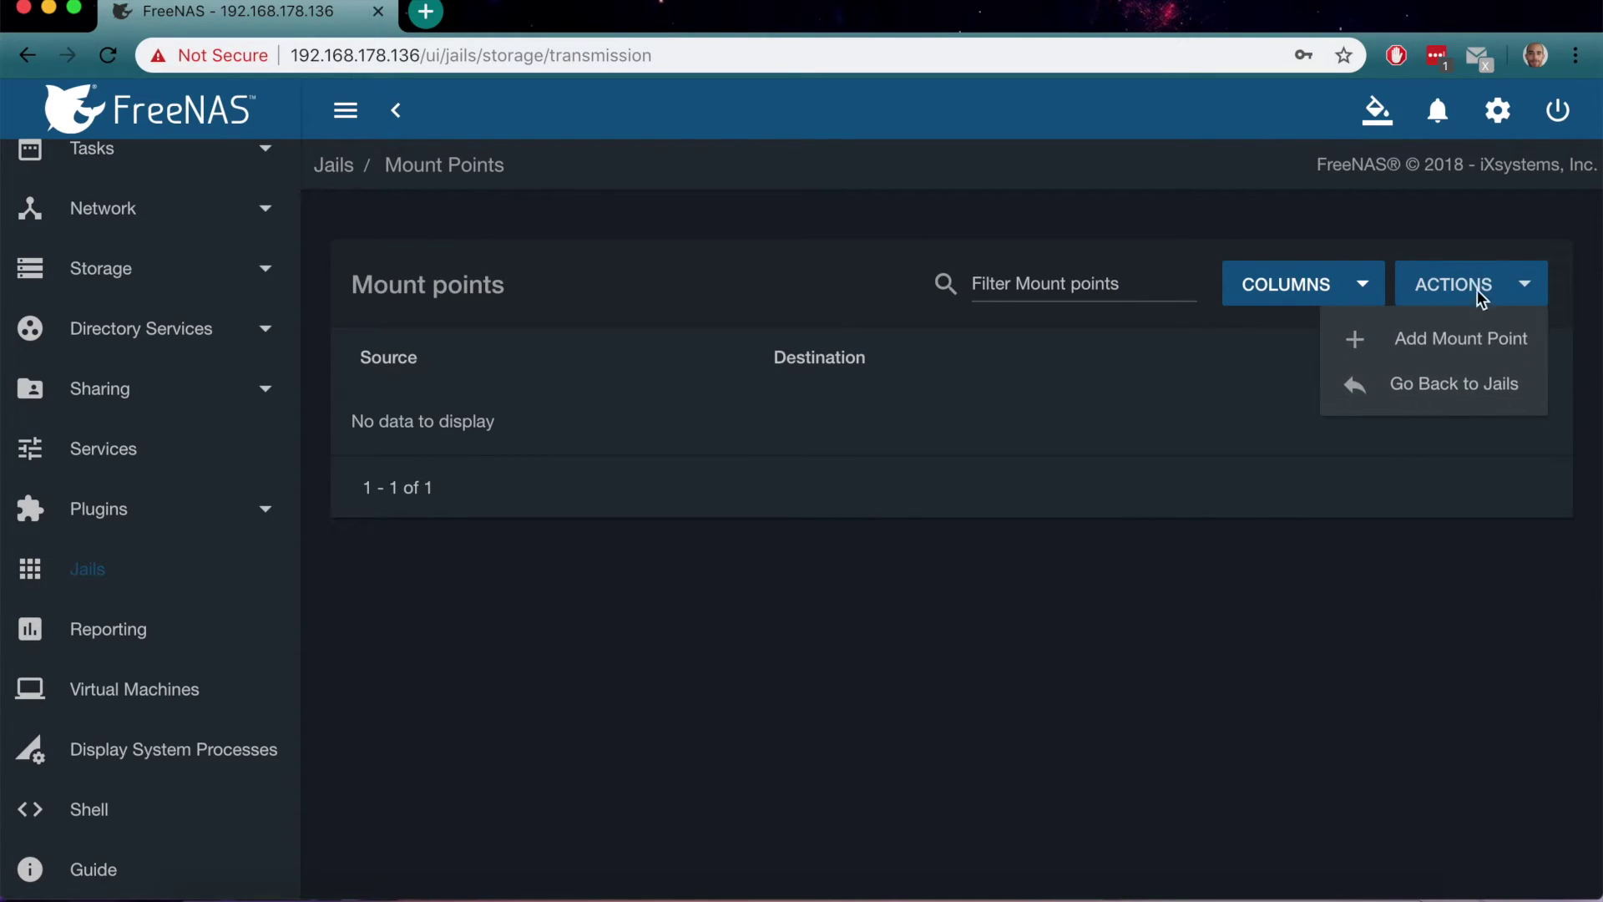
{"action": "left_click", "coordinate": [1441, 331]}
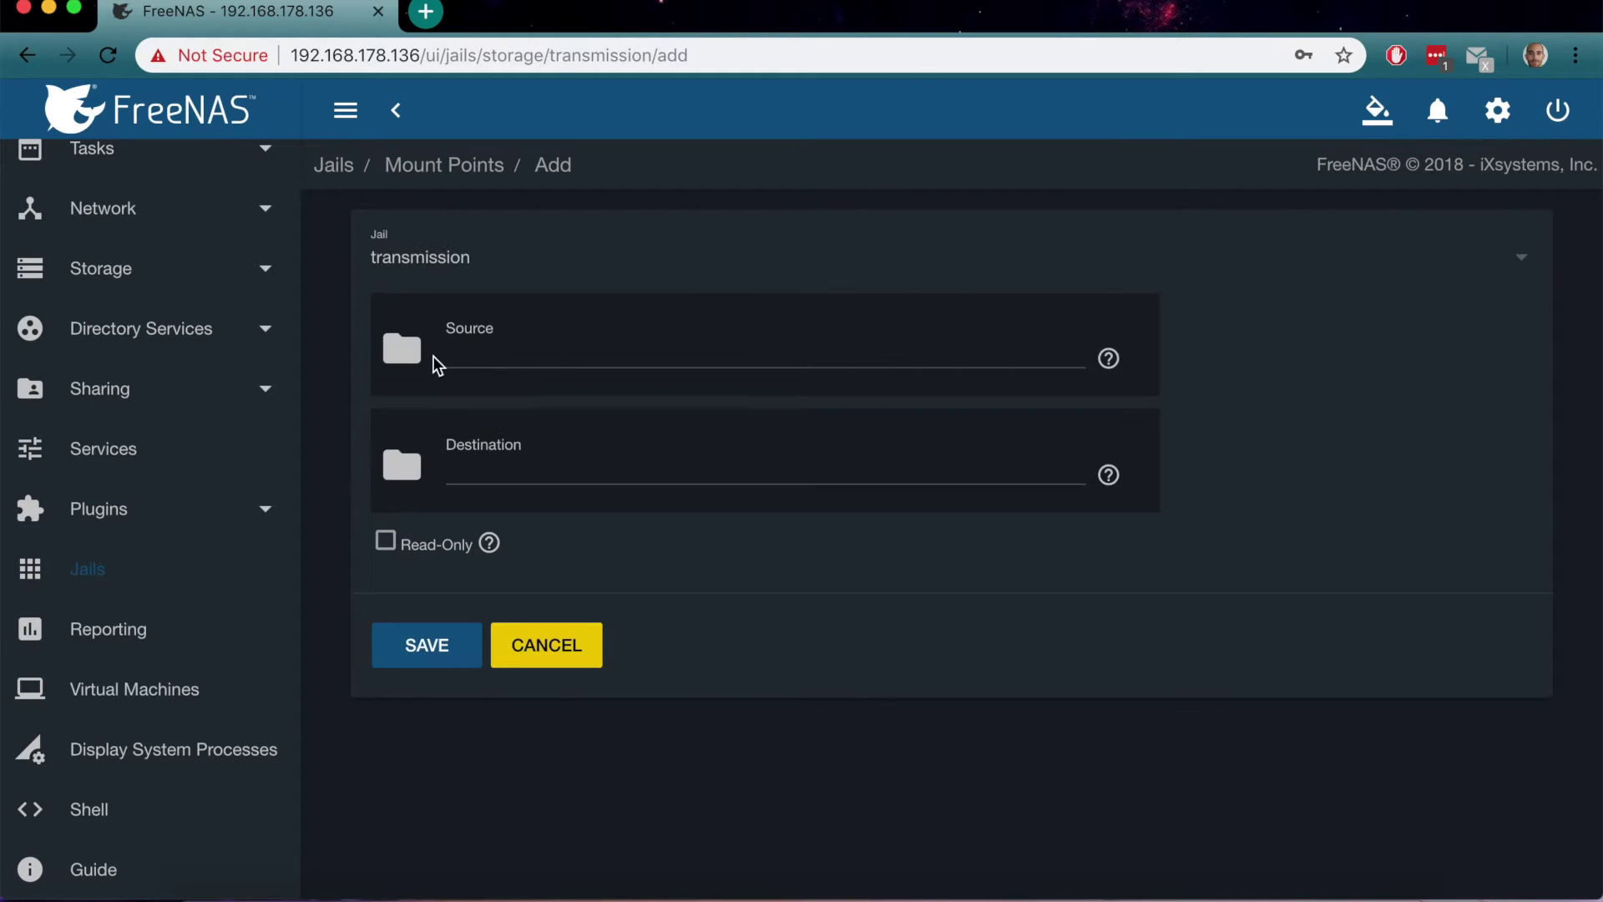
{"action": "left_click", "coordinate": [403, 350]}
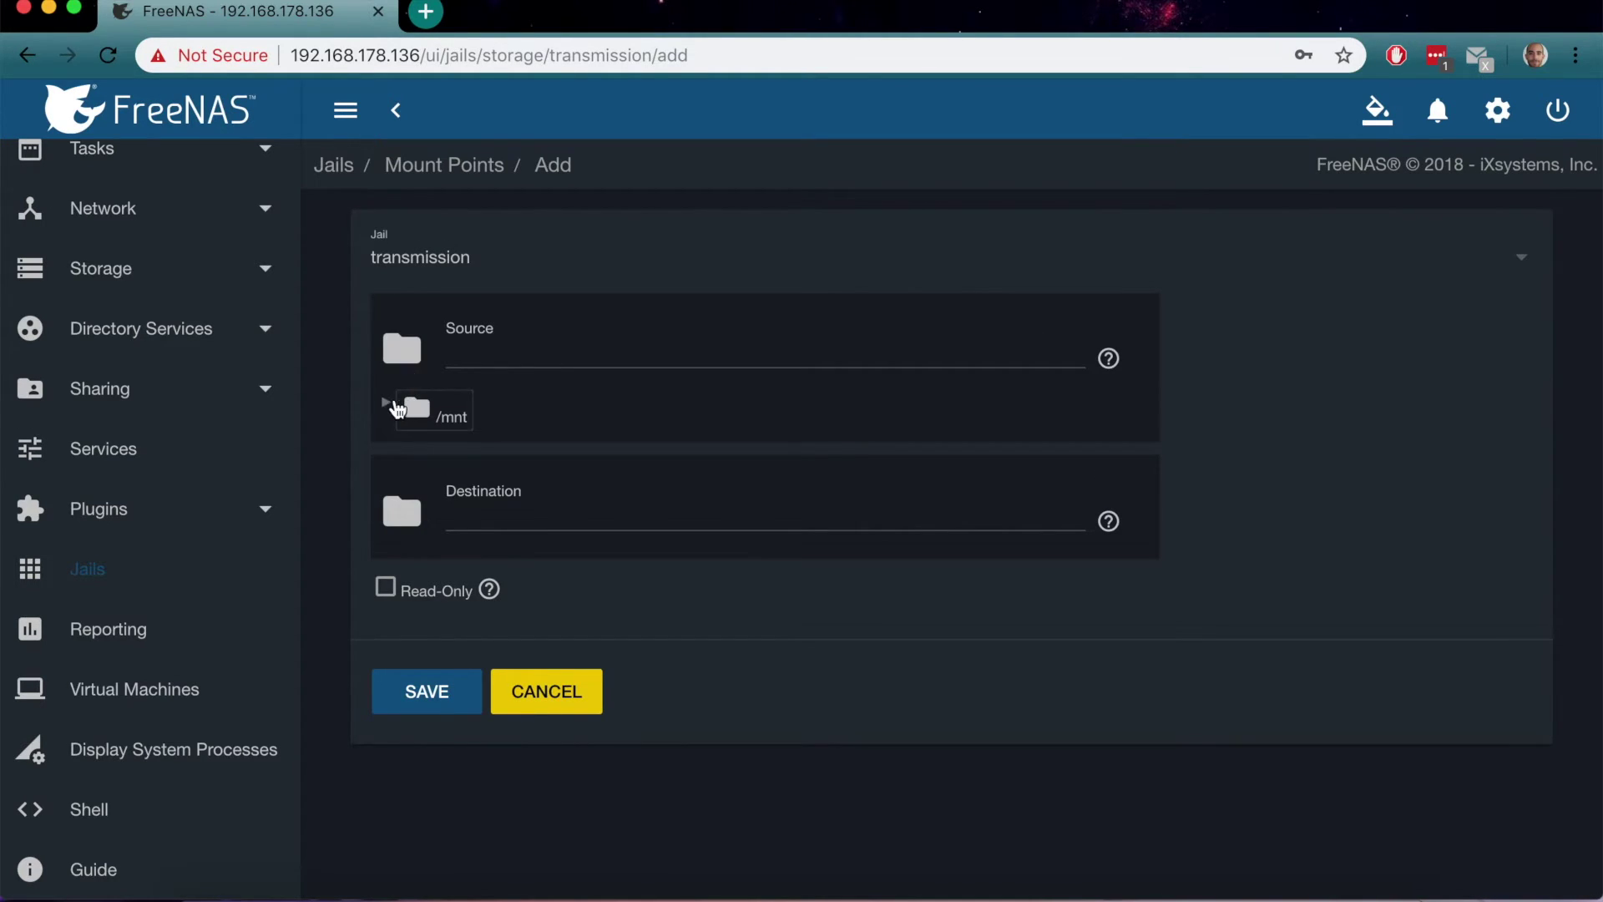
{"action": "left_click", "coordinate": [390, 404]}
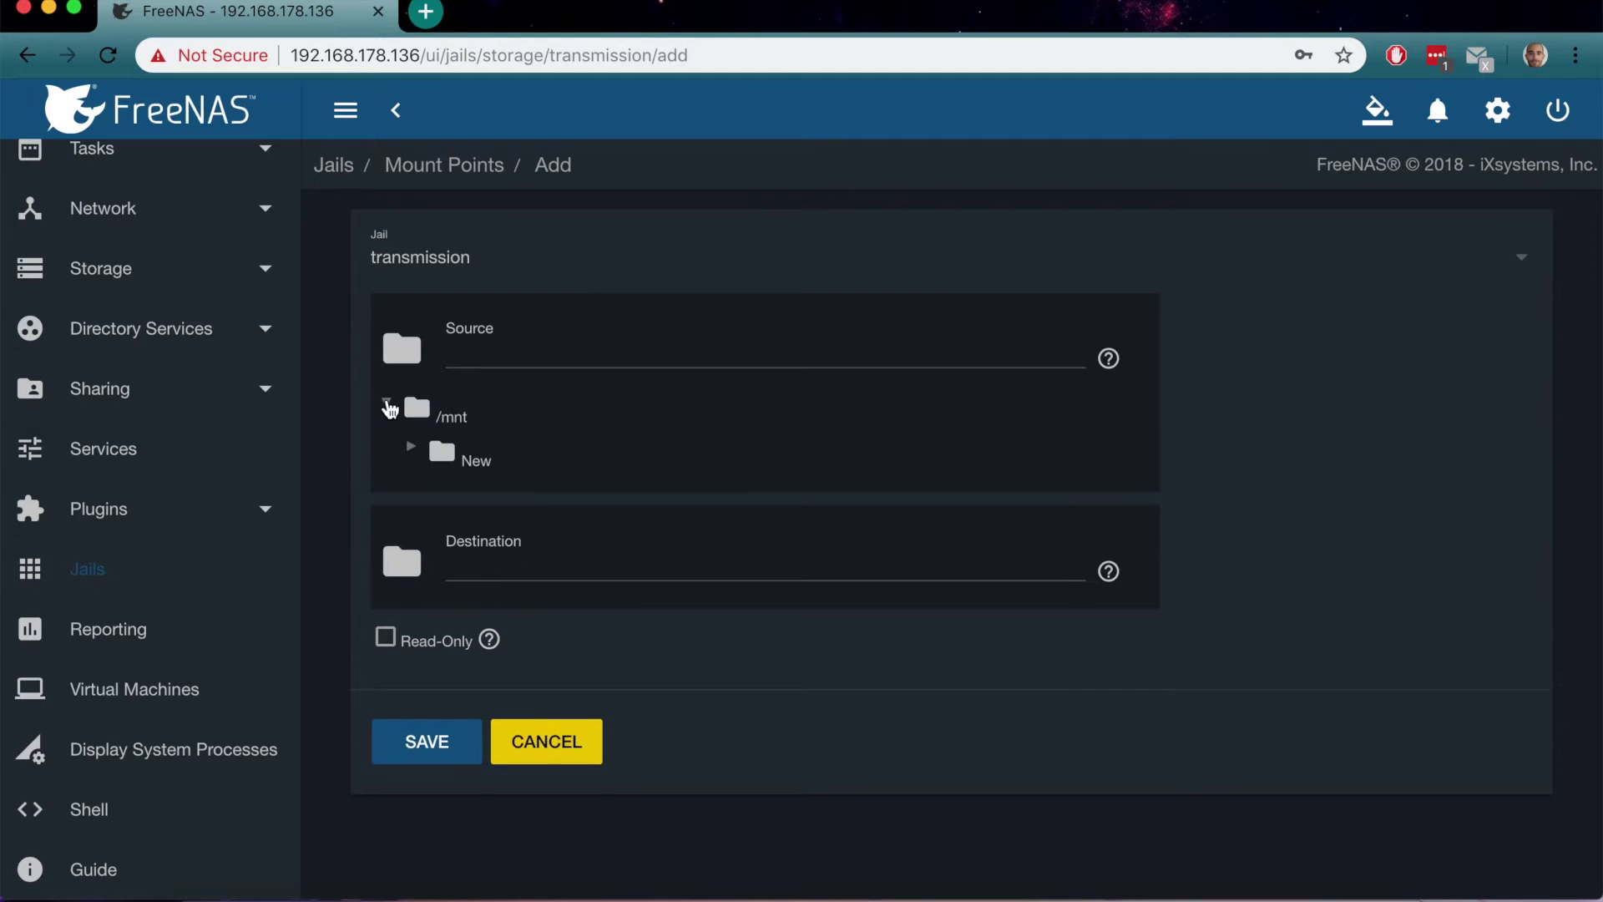
{"action": "left_click", "coordinate": [409, 445]}
{"action": "left_click", "coordinate": [516, 505]}
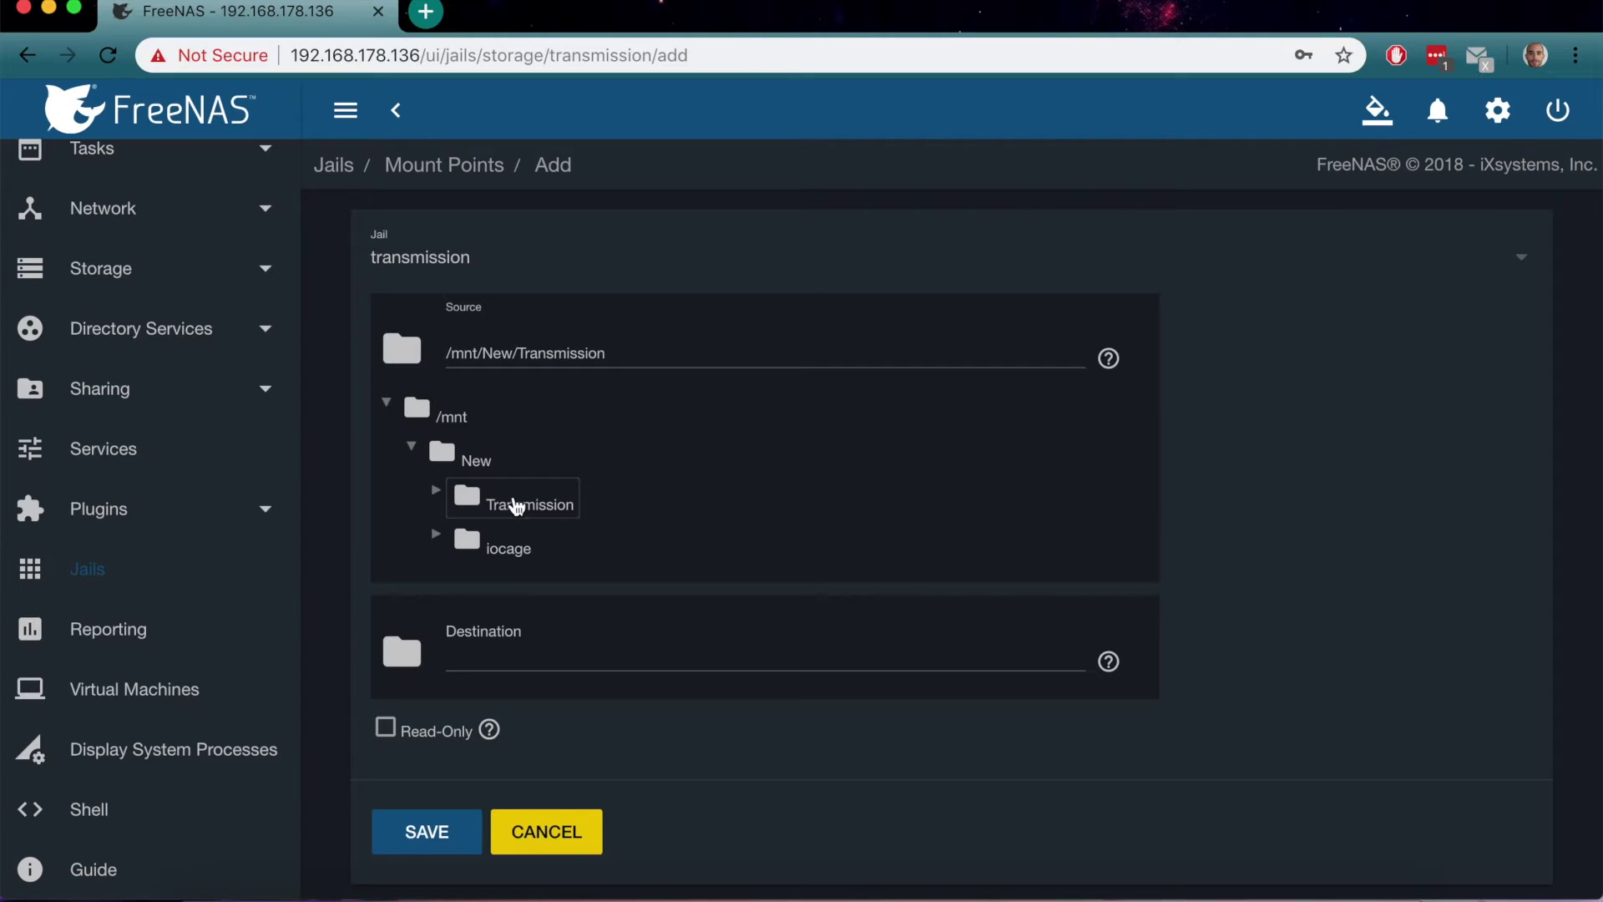
Set the destination to the jail's root/media folder and save the mount point
{"action": "left_click", "coordinate": [402, 654]}
{"action": "left_click", "coordinate": [387, 707]}
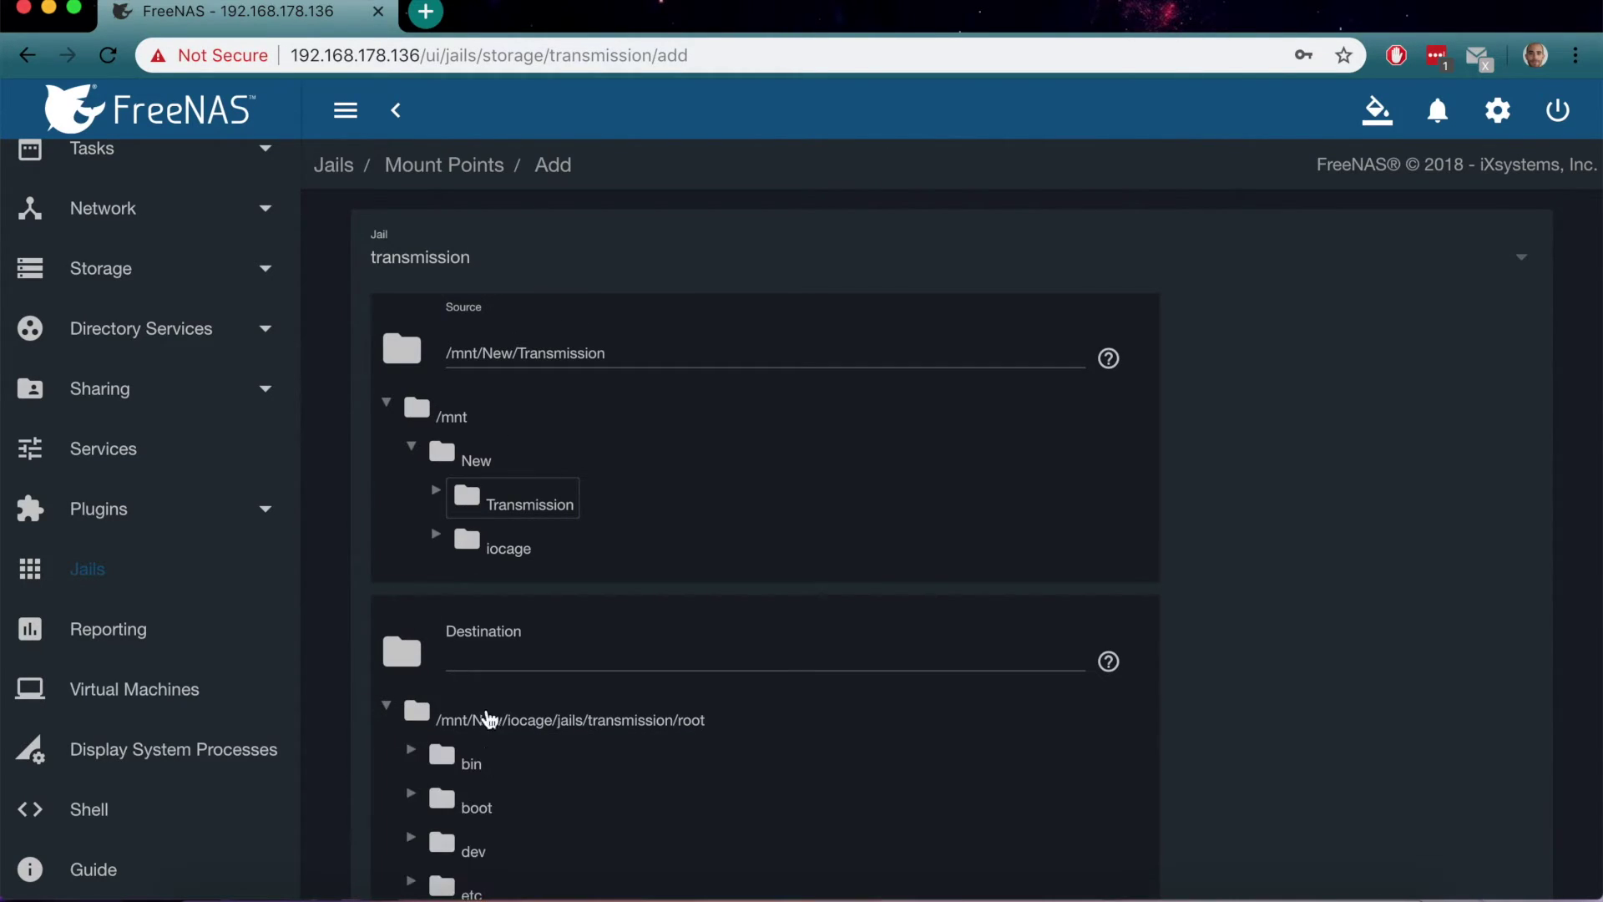
{"action": "scroll", "coordinate": [551, 723], "scroll_direction": "down", "scroll_amount": 3}
{"action": "scroll", "coordinate": [491, 694], "scroll_direction": "down", "scroll_amount": 1}
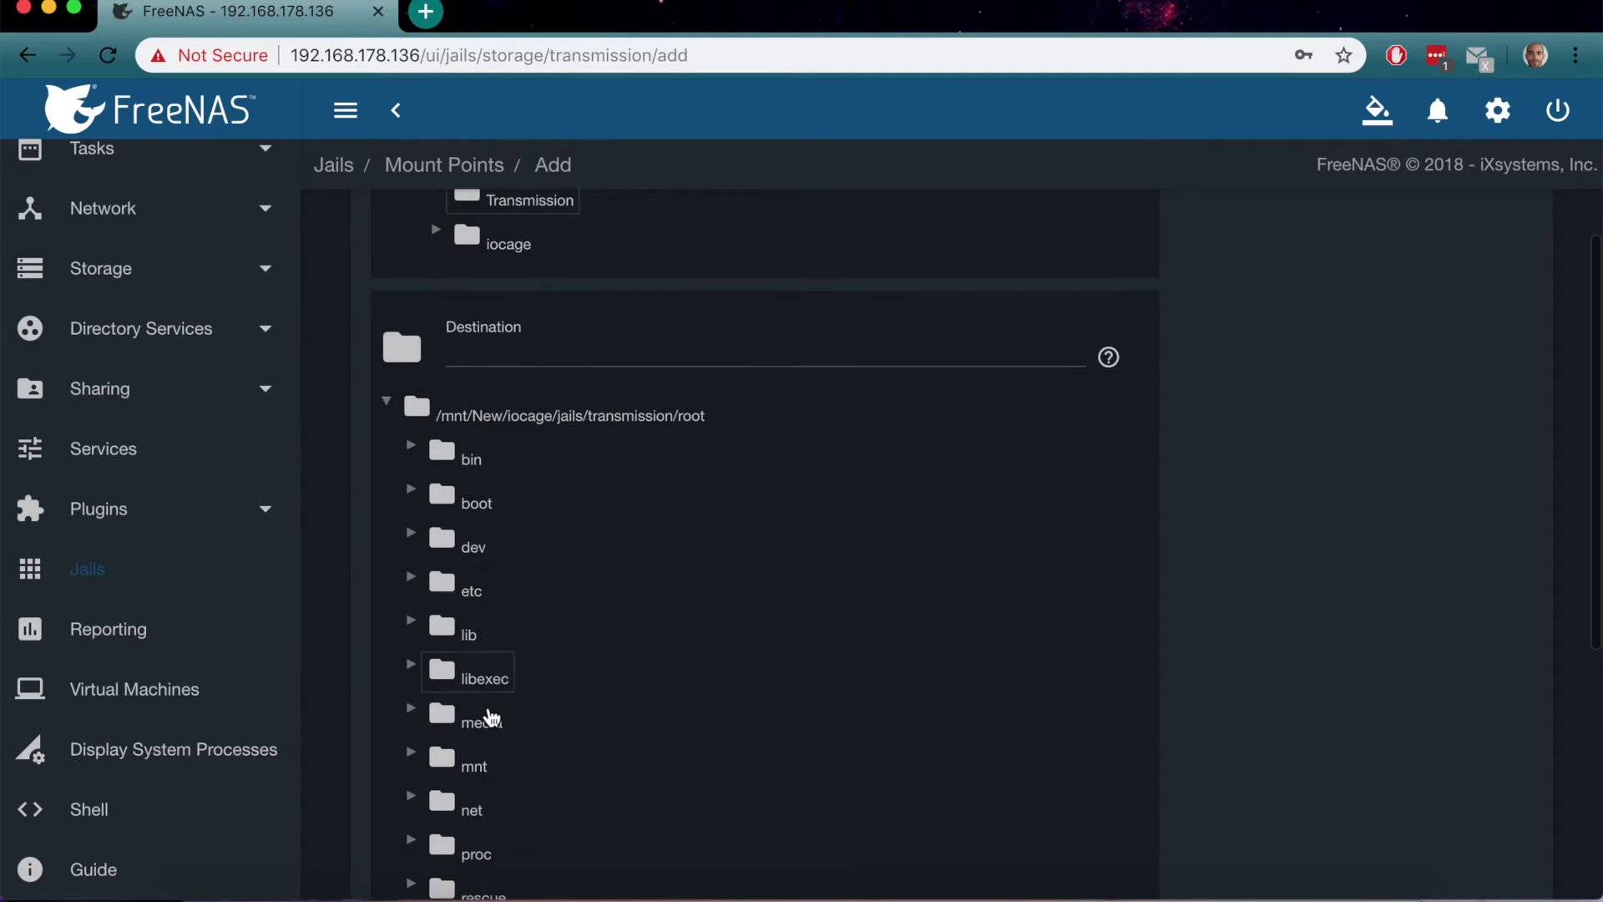
{"action": "left_click", "coordinate": [492, 716]}
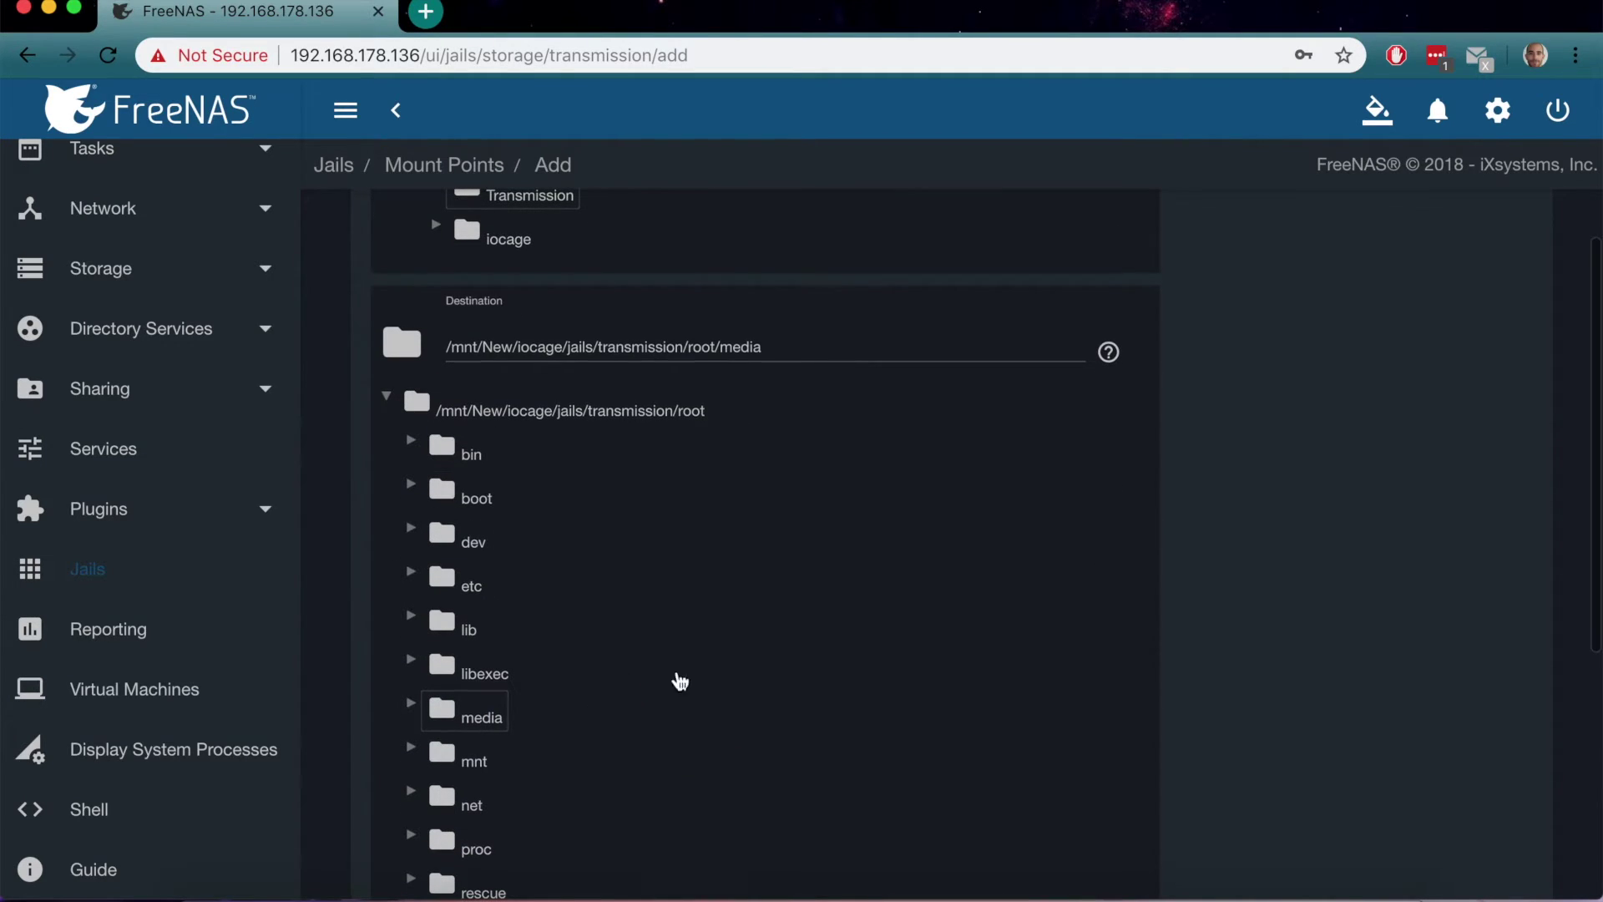
{"action": "scroll", "coordinate": [1177, 633], "scroll_direction": "down", "scroll_amount": 5}
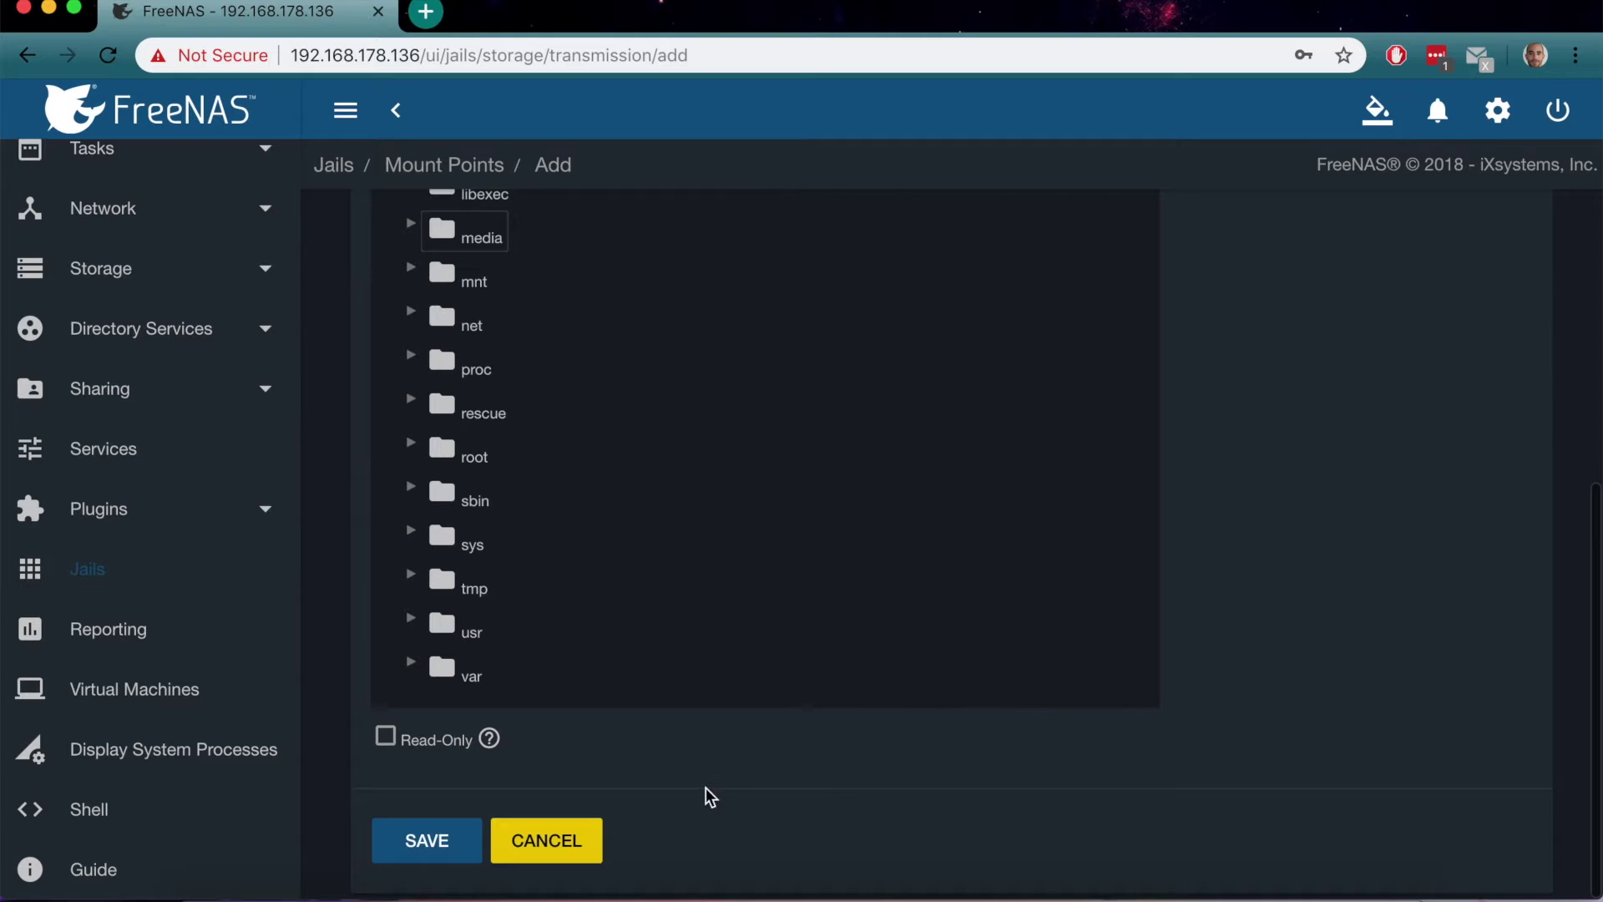
{"action": "left_click", "coordinate": [440, 838]}
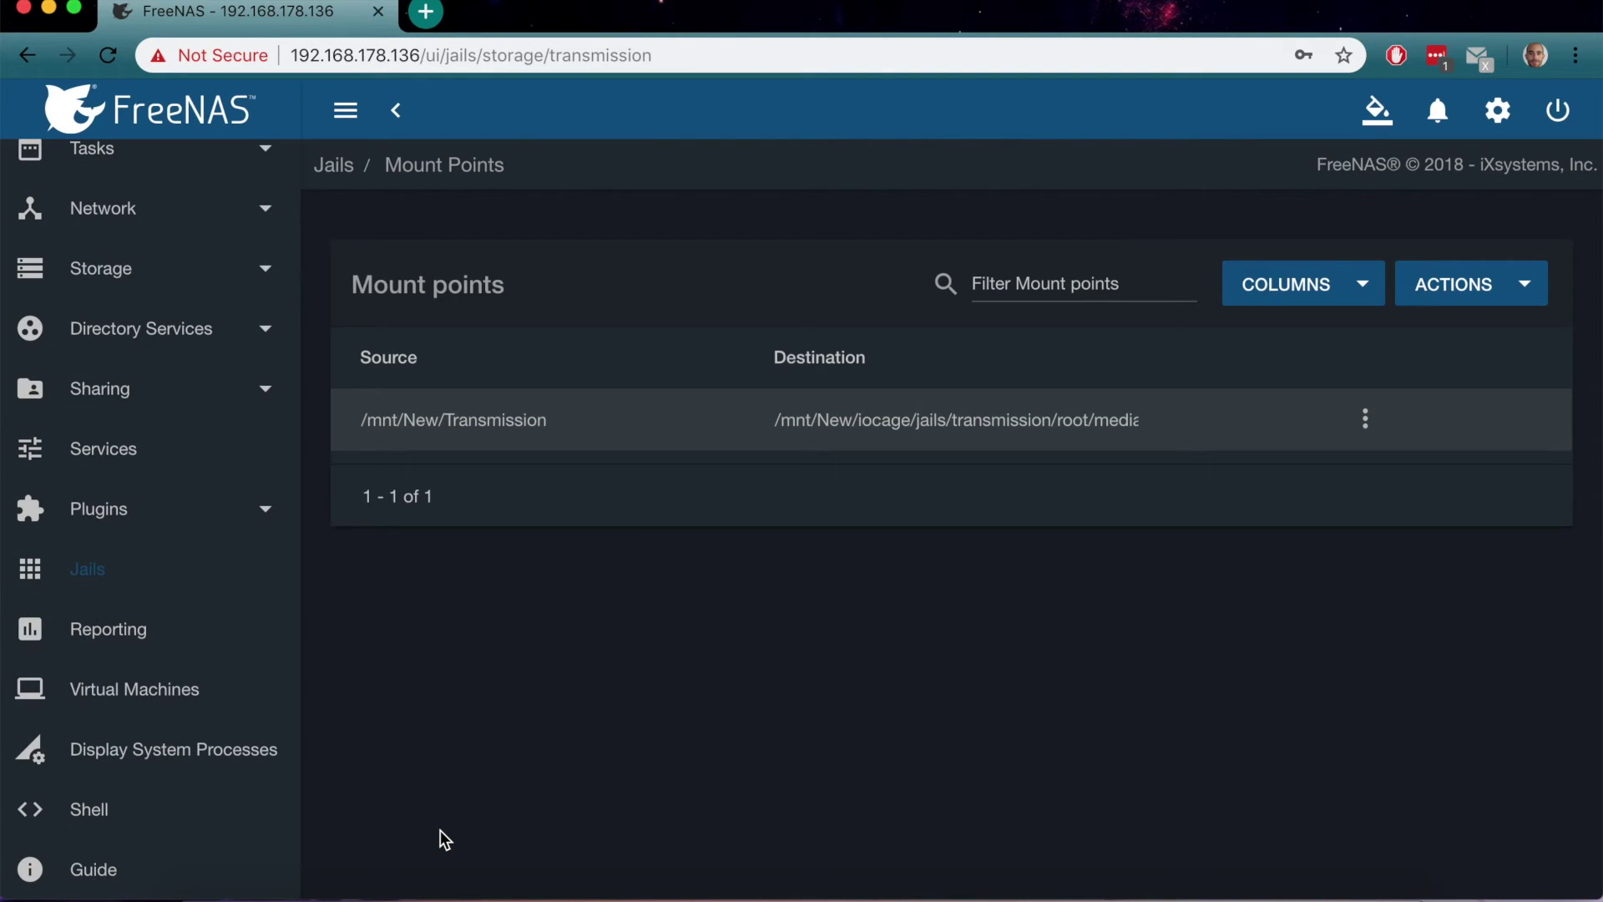
{"action": "scroll", "coordinate": [150, 573], "scroll_direction": "up", "scroll_amount": 5}
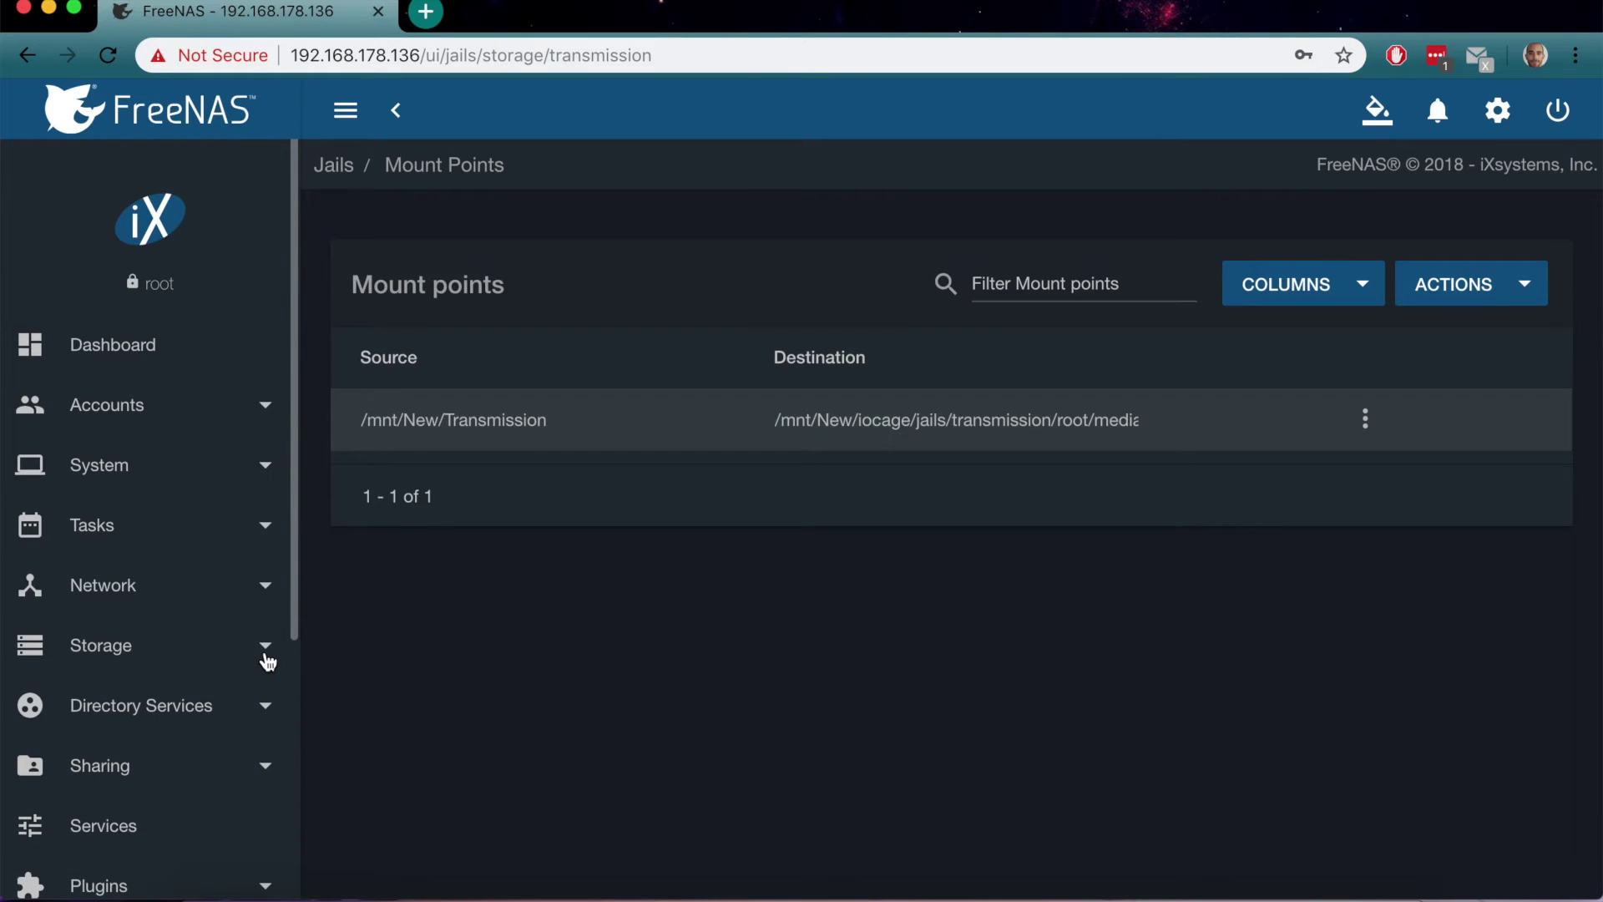
{"action": "left_click", "coordinate": [267, 662]}
Set the New/Transmission dataset's owner to user admin and group Transmission
{"action": "left_click", "coordinate": [111, 712]}
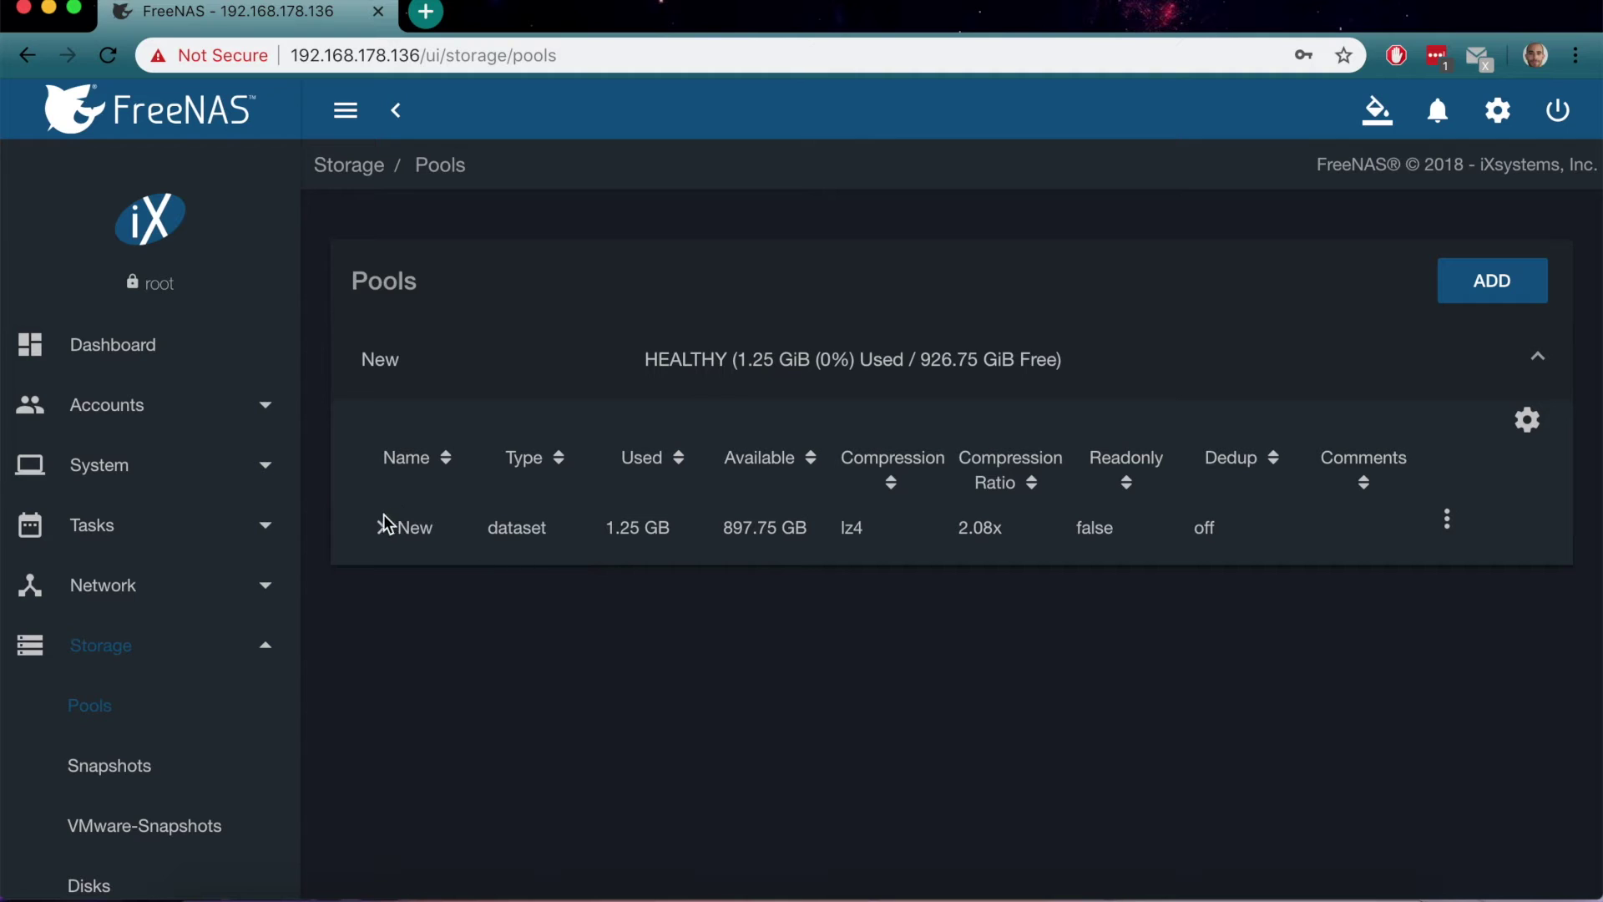
{"action": "left_click", "coordinate": [385, 522]}
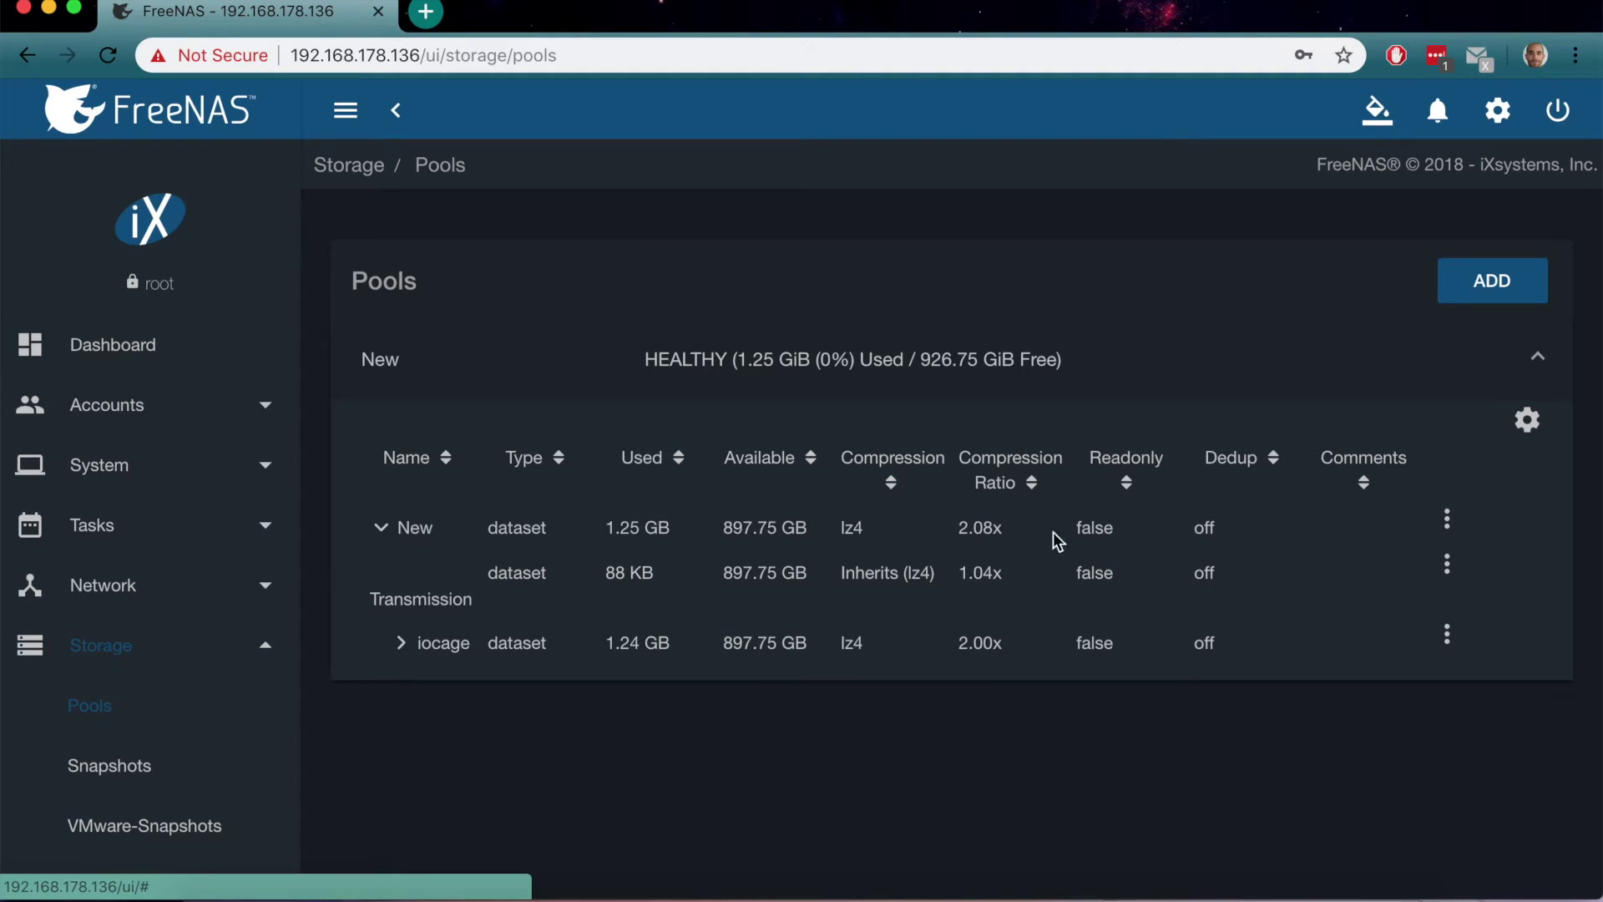
{"action": "left_click", "coordinate": [1445, 573]}
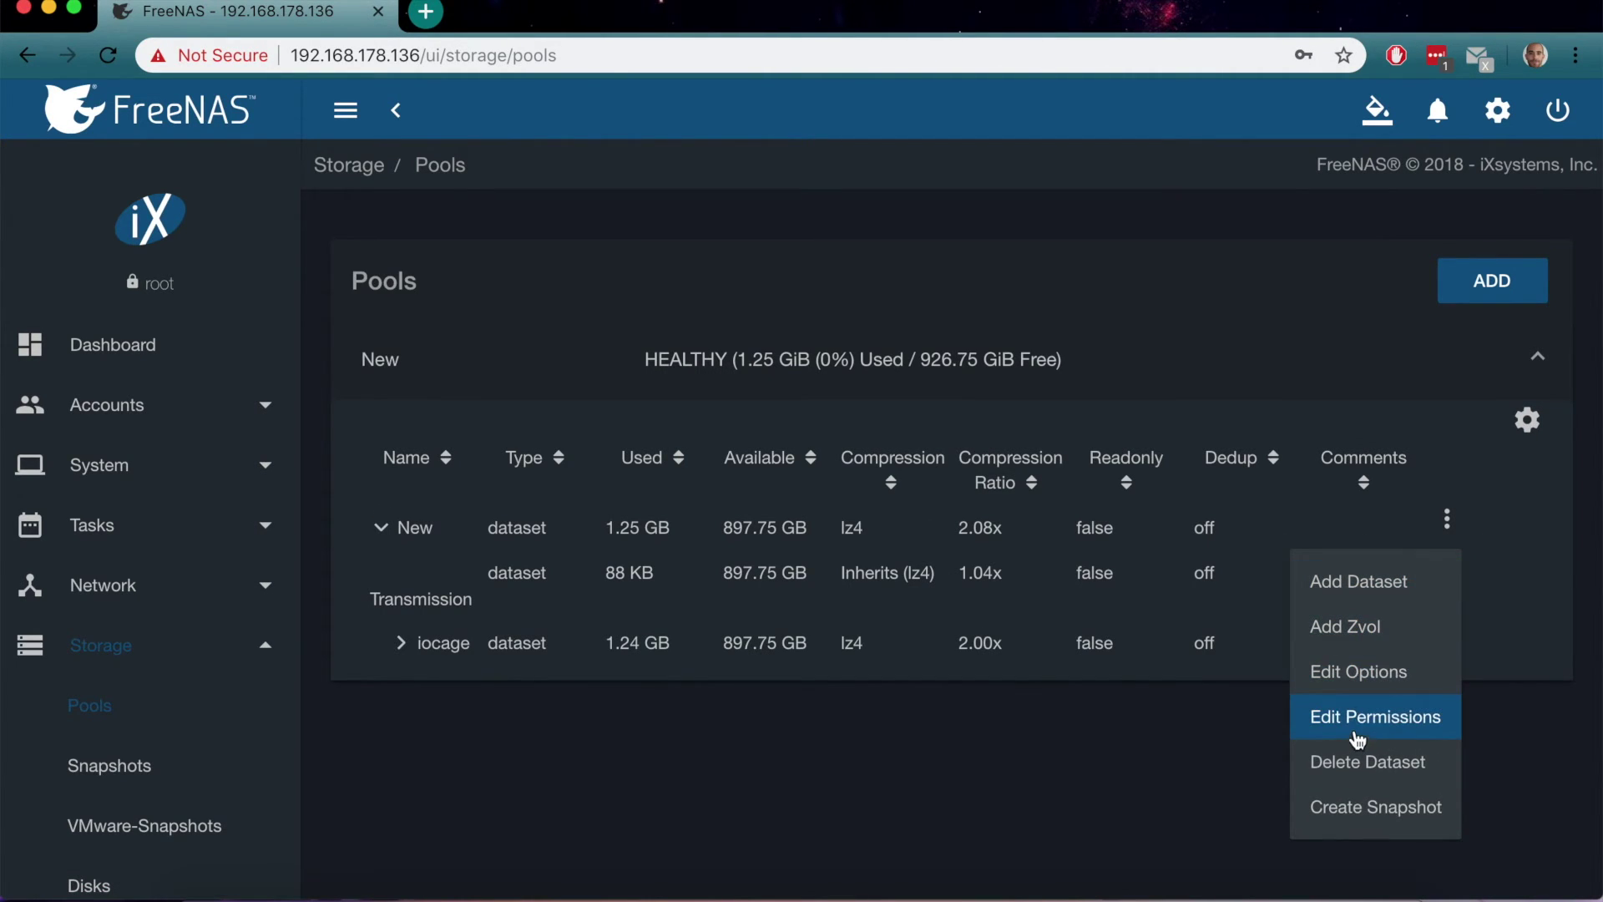
{"action": "left_click", "coordinate": [1358, 738]}
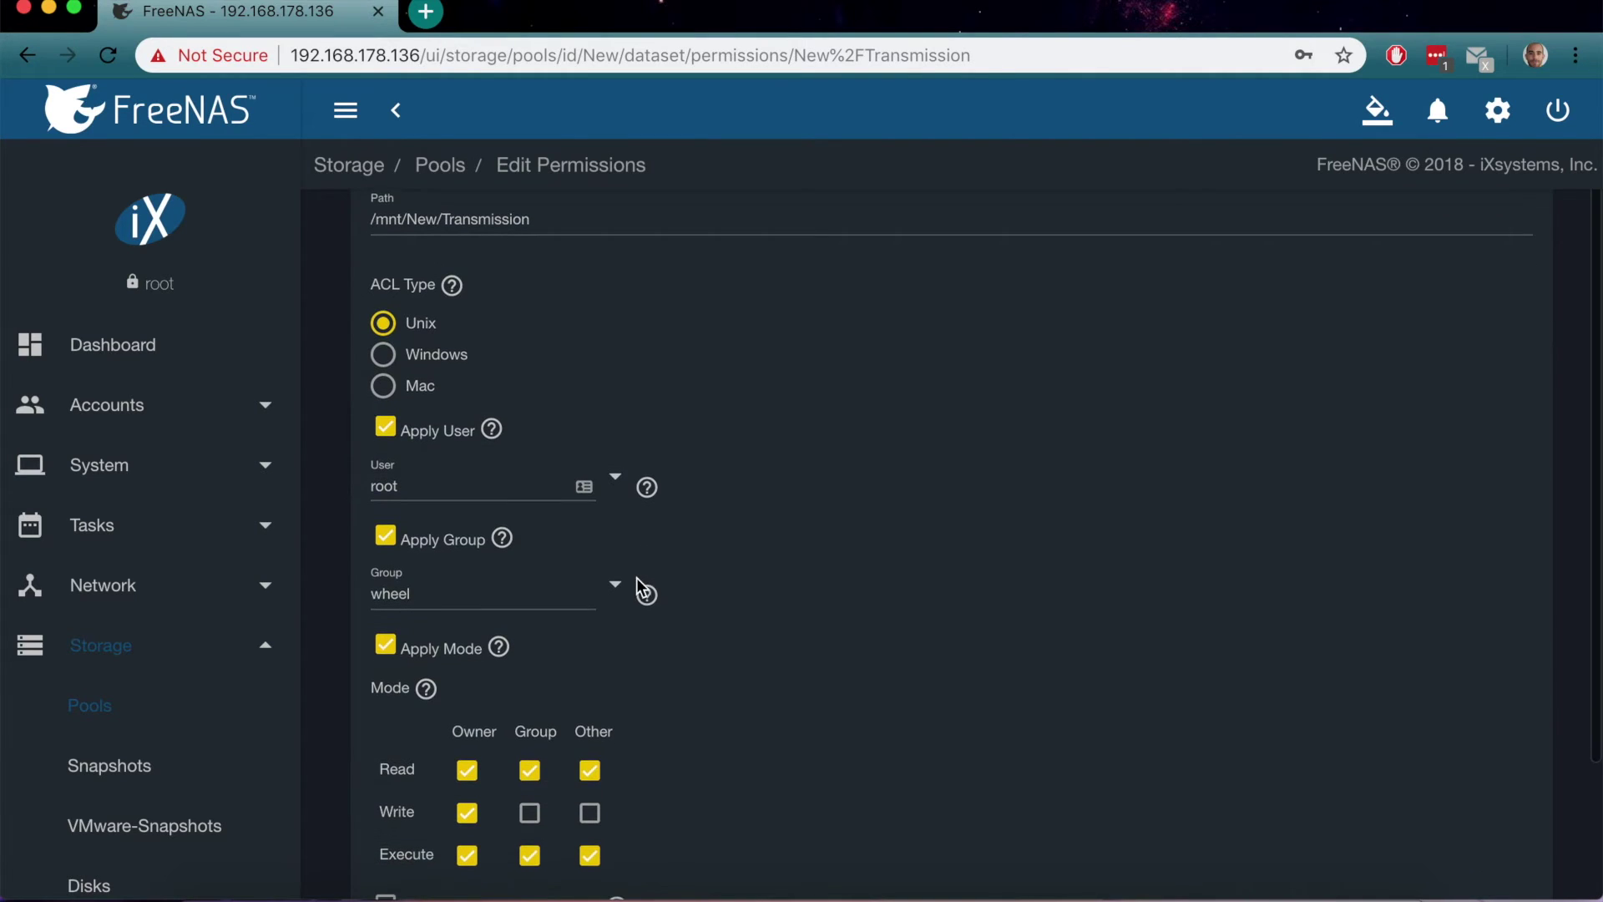
{"action": "left_click", "coordinate": [615, 479]}
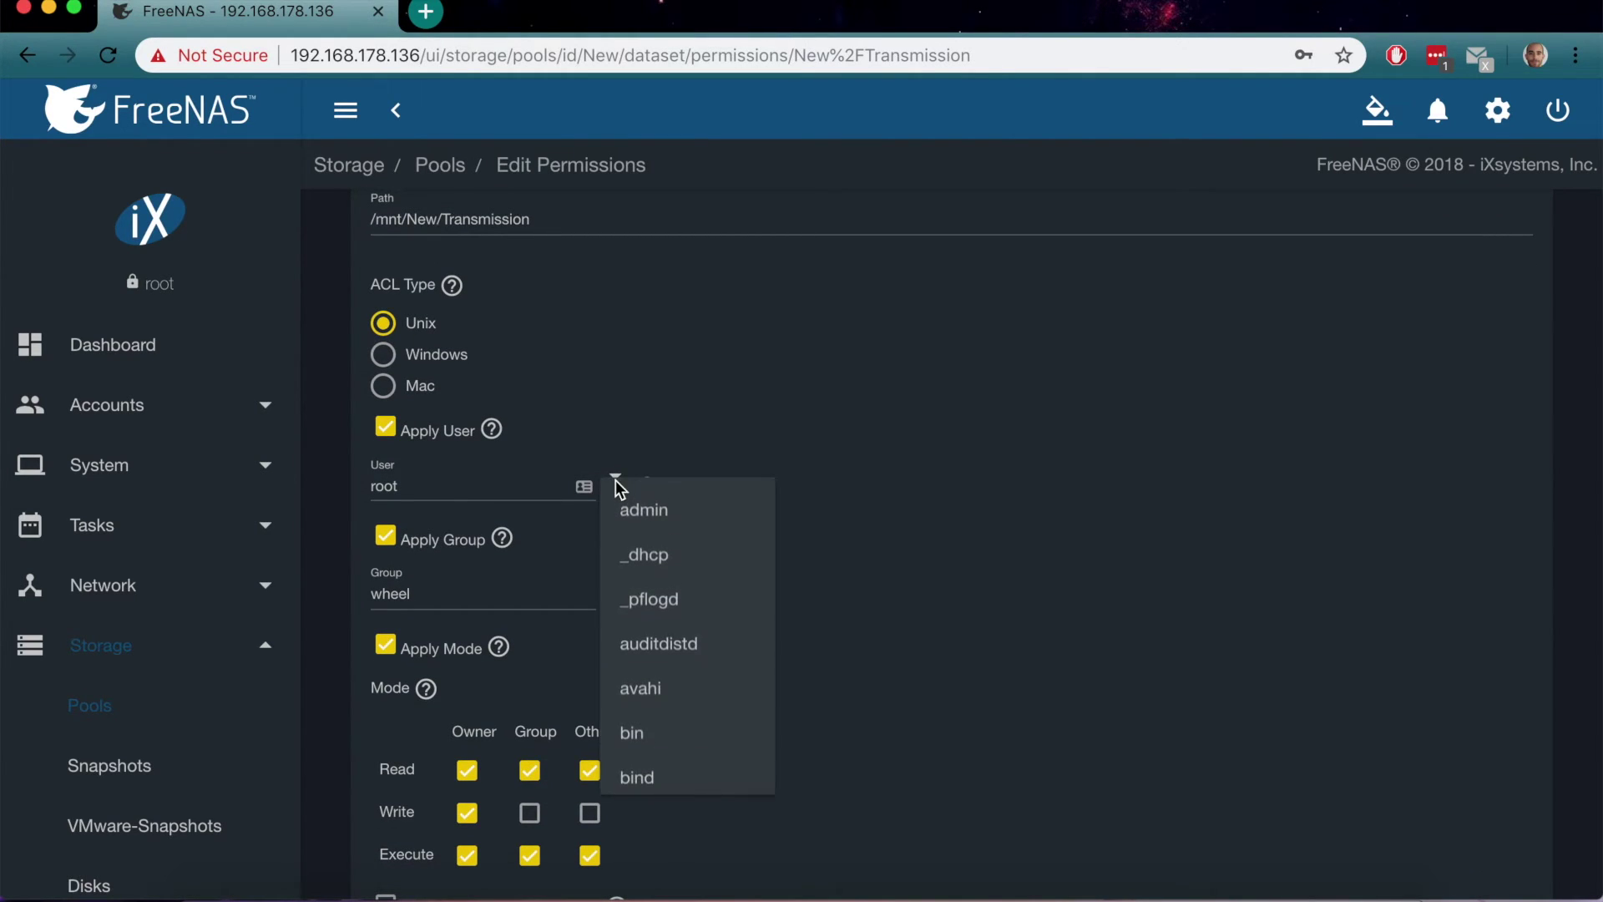
{"action": "left_click", "coordinate": [652, 516]}
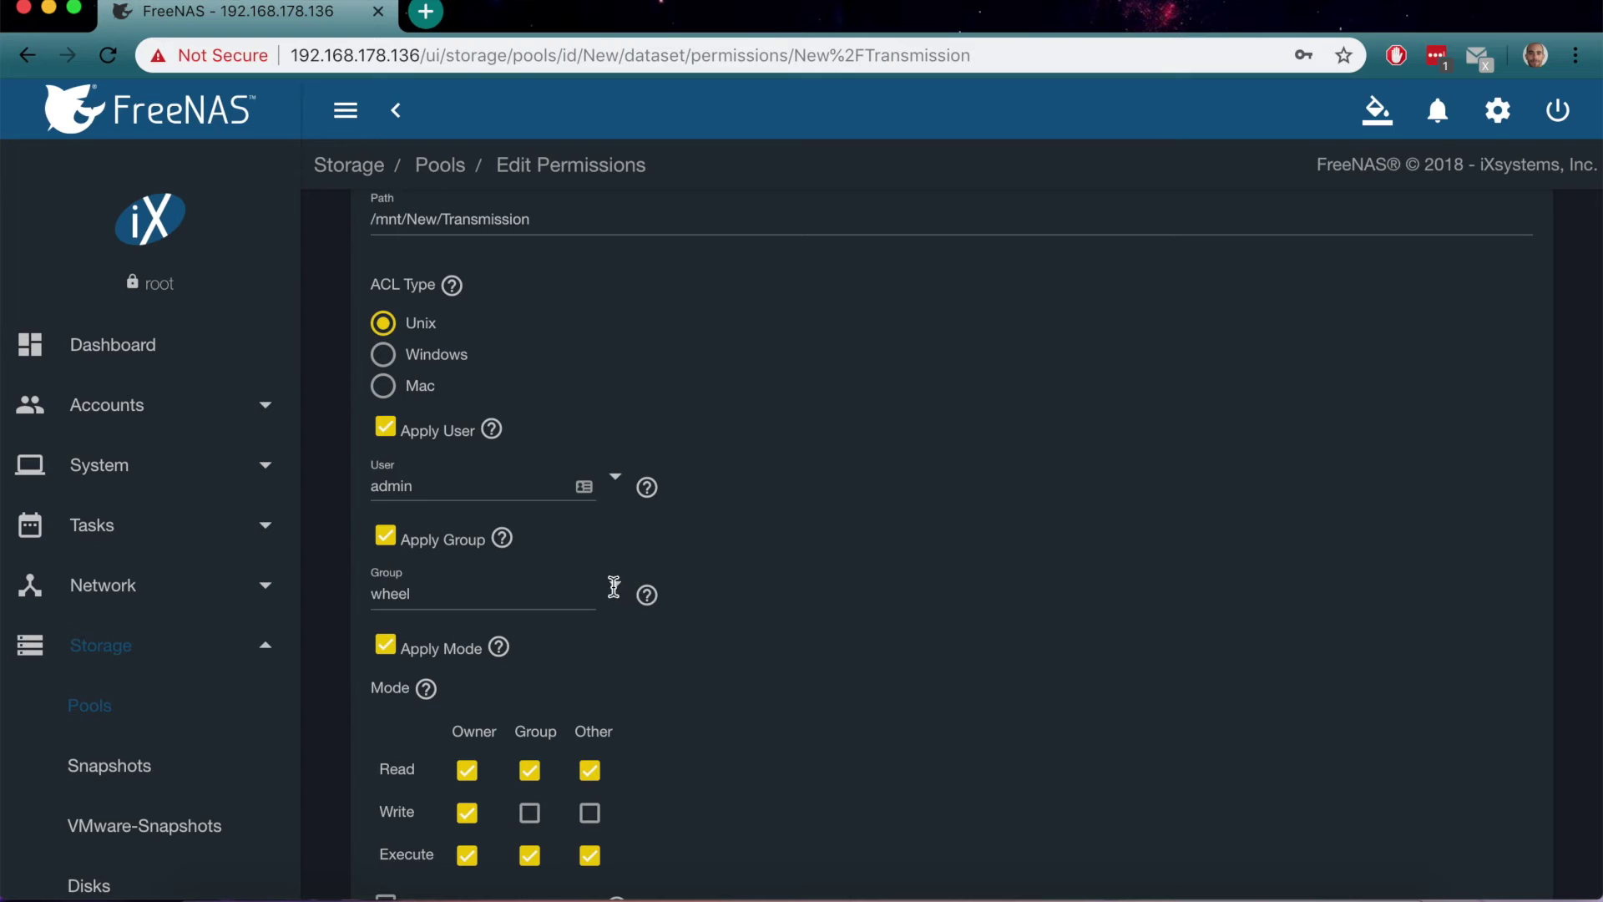
{"action": "left_click", "coordinate": [613, 586]}
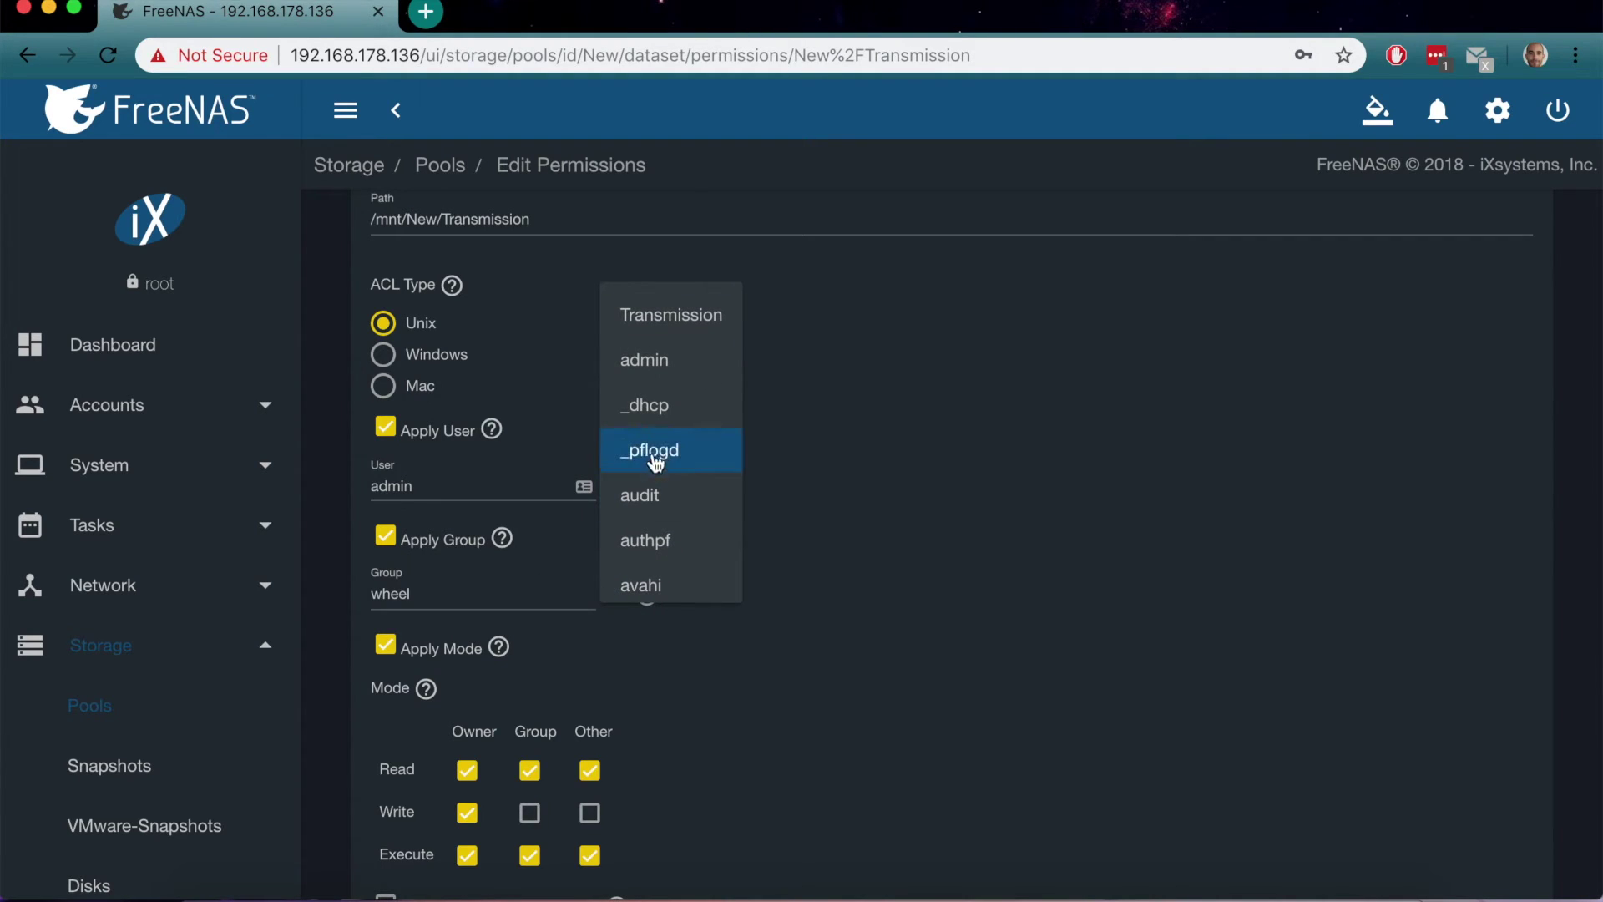
{"action": "left_click", "coordinate": [679, 307]}
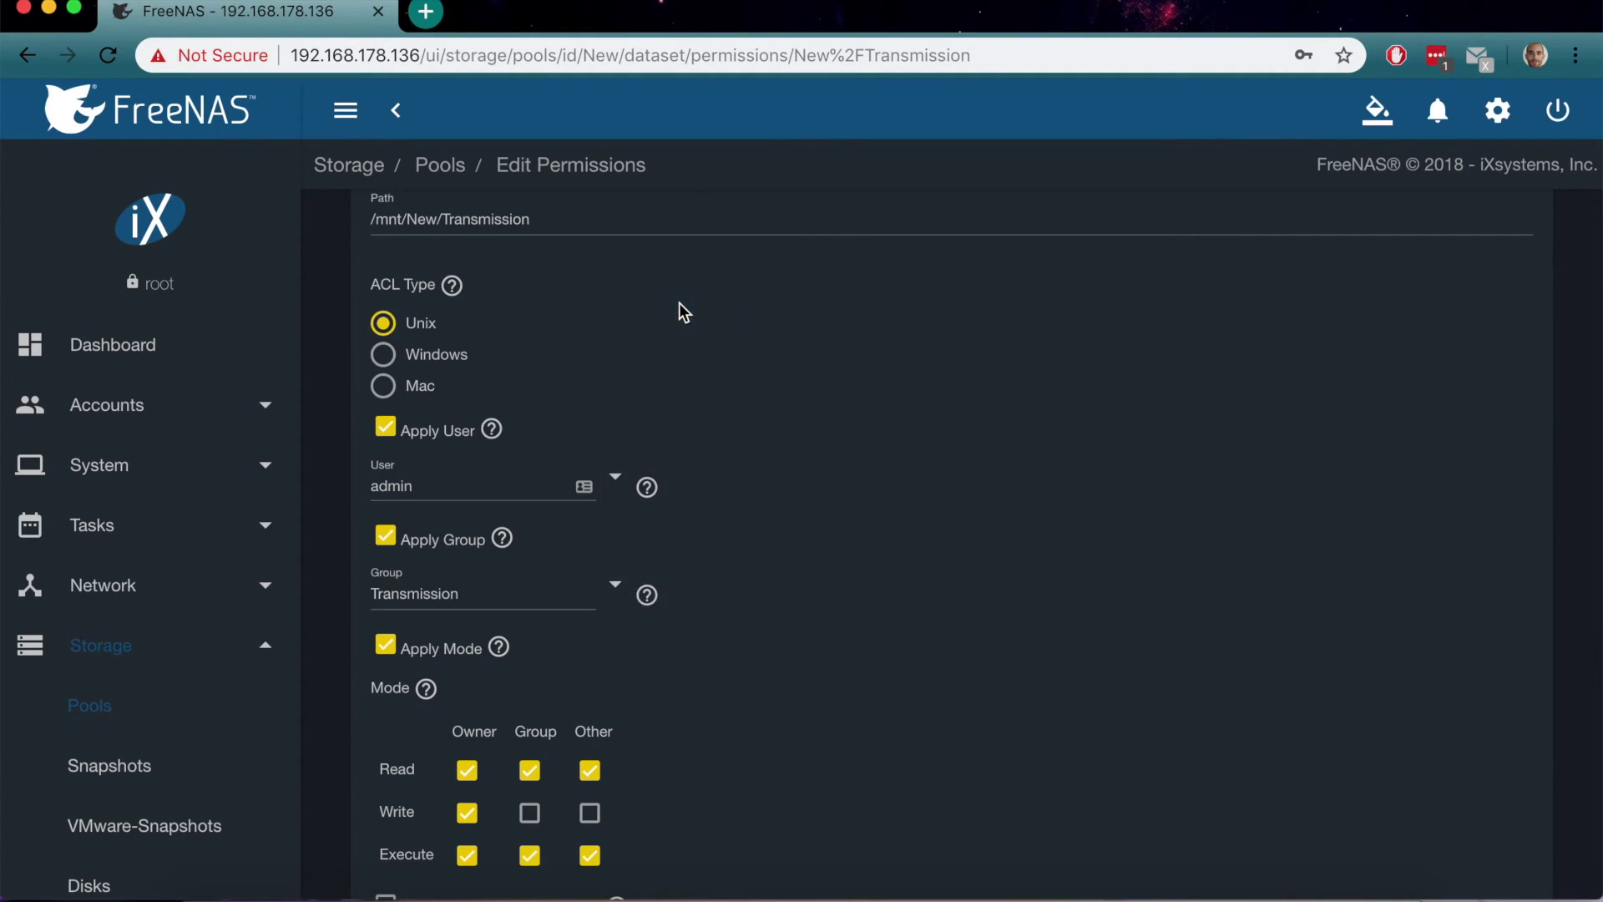
Grant Write to Group and Other, apply recursively, and save the permissions
{"action": "scroll", "coordinate": [758, 650], "scroll_direction": "down", "scroll_amount": 3}
{"action": "left_click", "coordinate": [590, 644]}
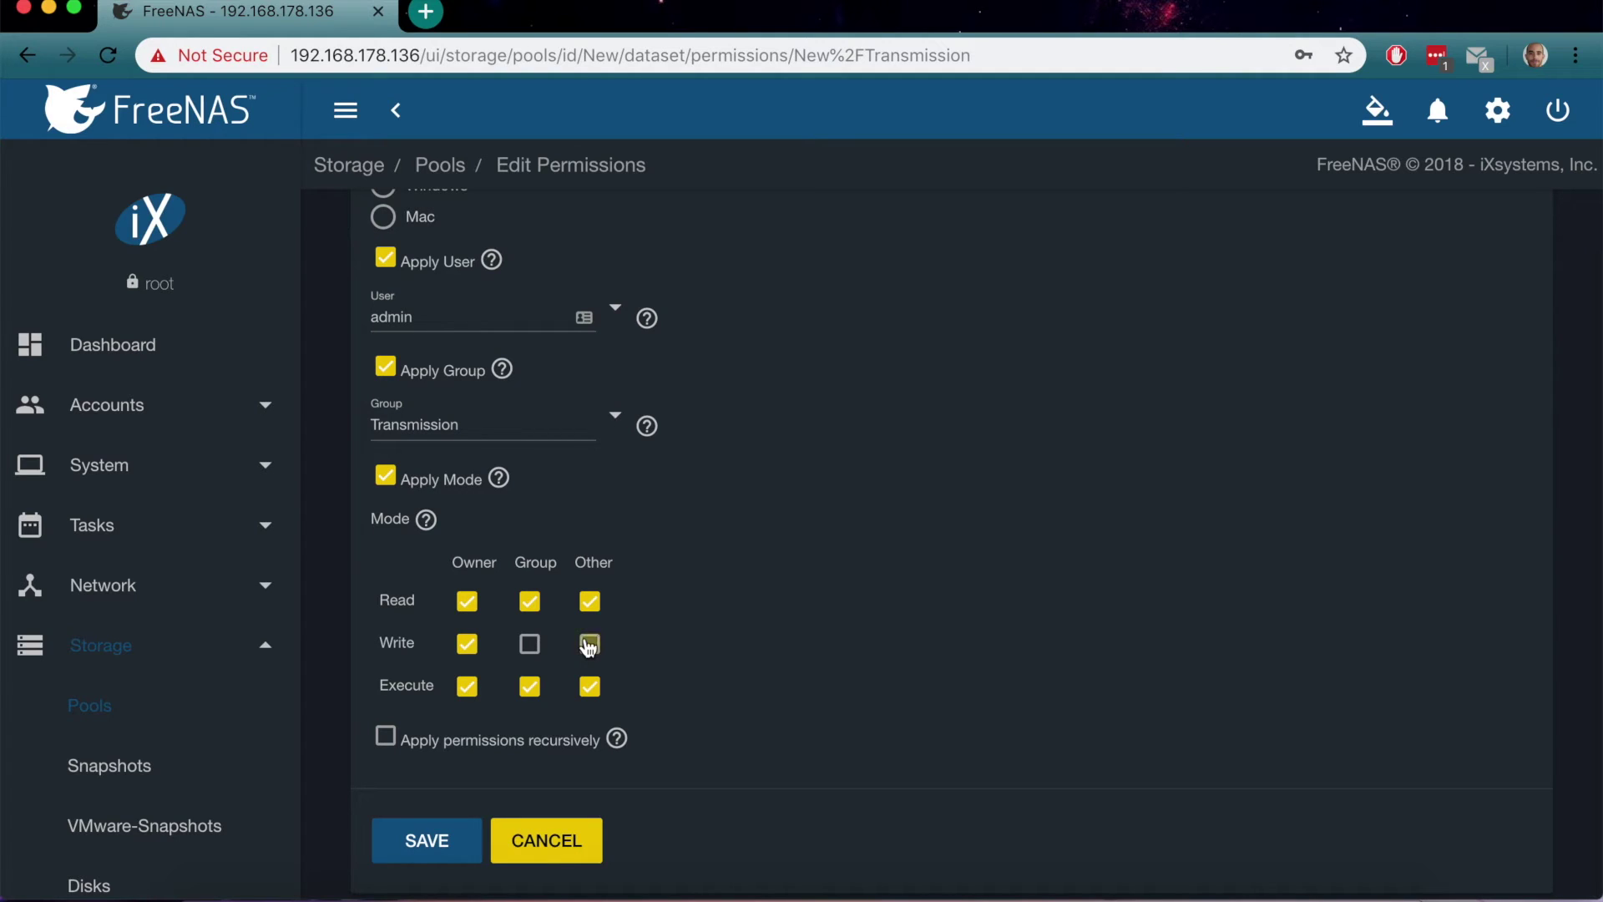
{"action": "left_click", "coordinate": [524, 645]}
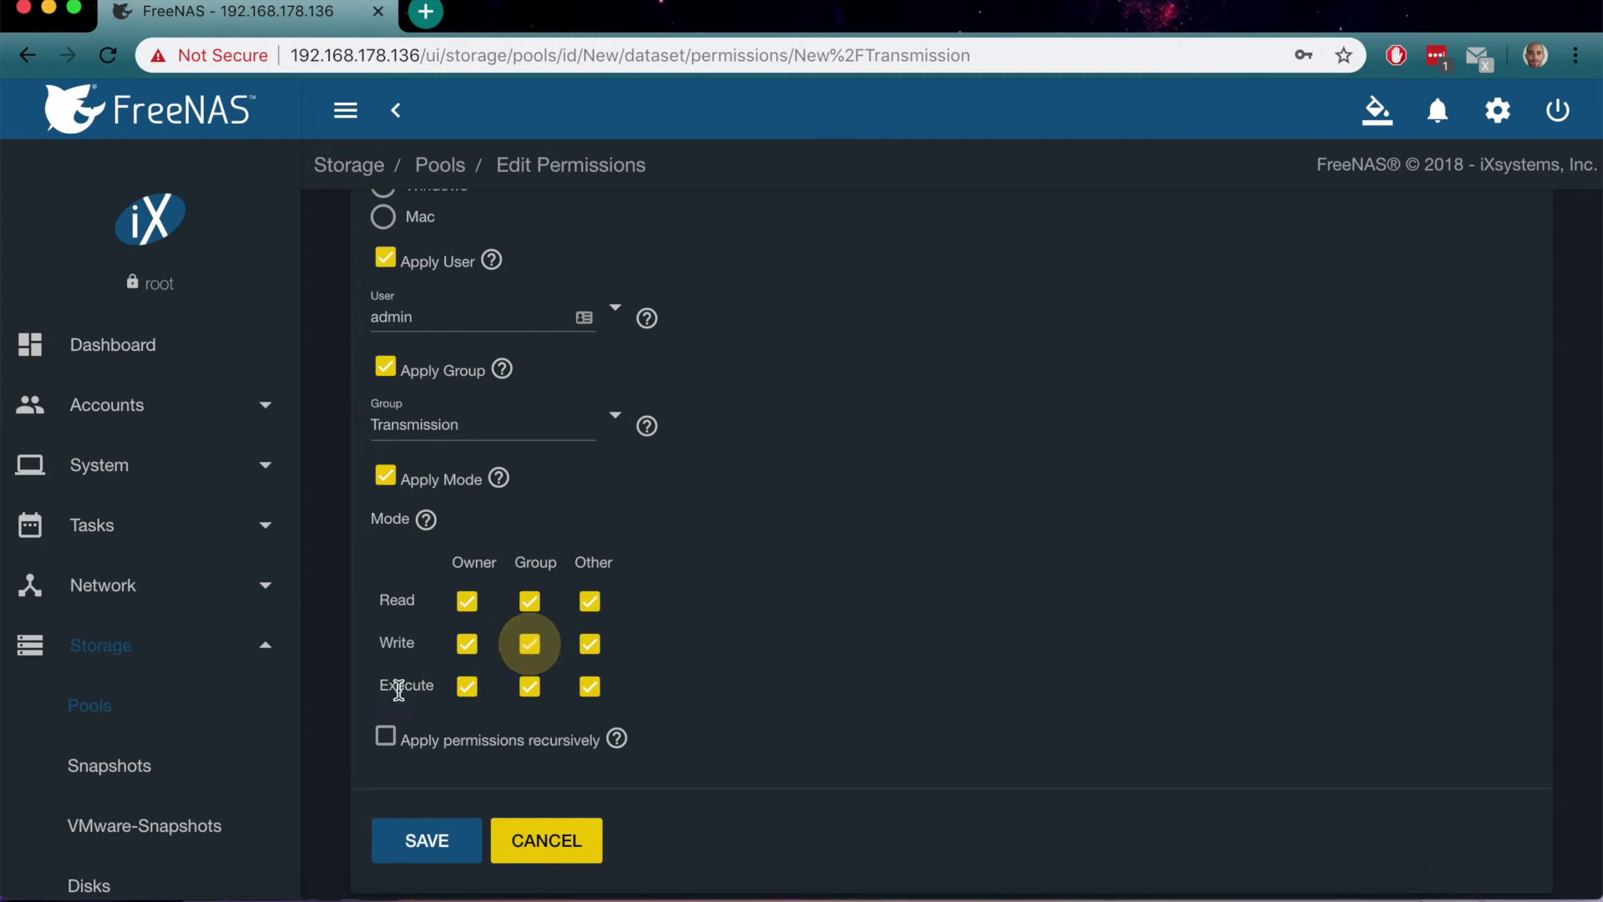
{"action": "left_click", "coordinate": [389, 738]}
{"action": "left_click", "coordinate": [470, 558]}
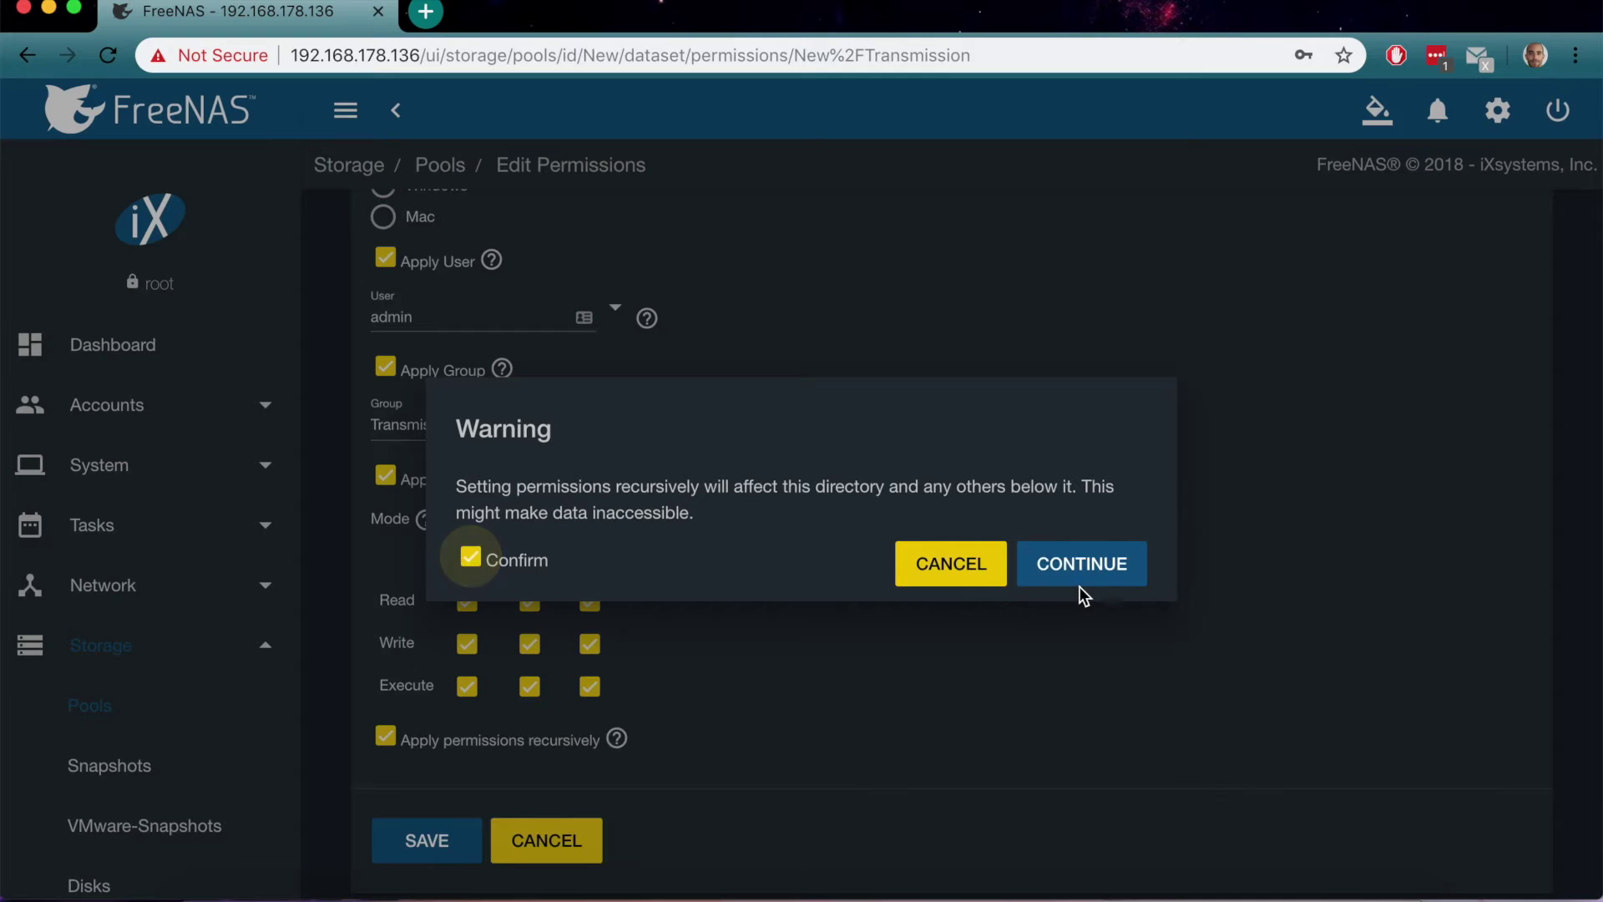
{"action": "left_click", "coordinate": [1119, 578]}
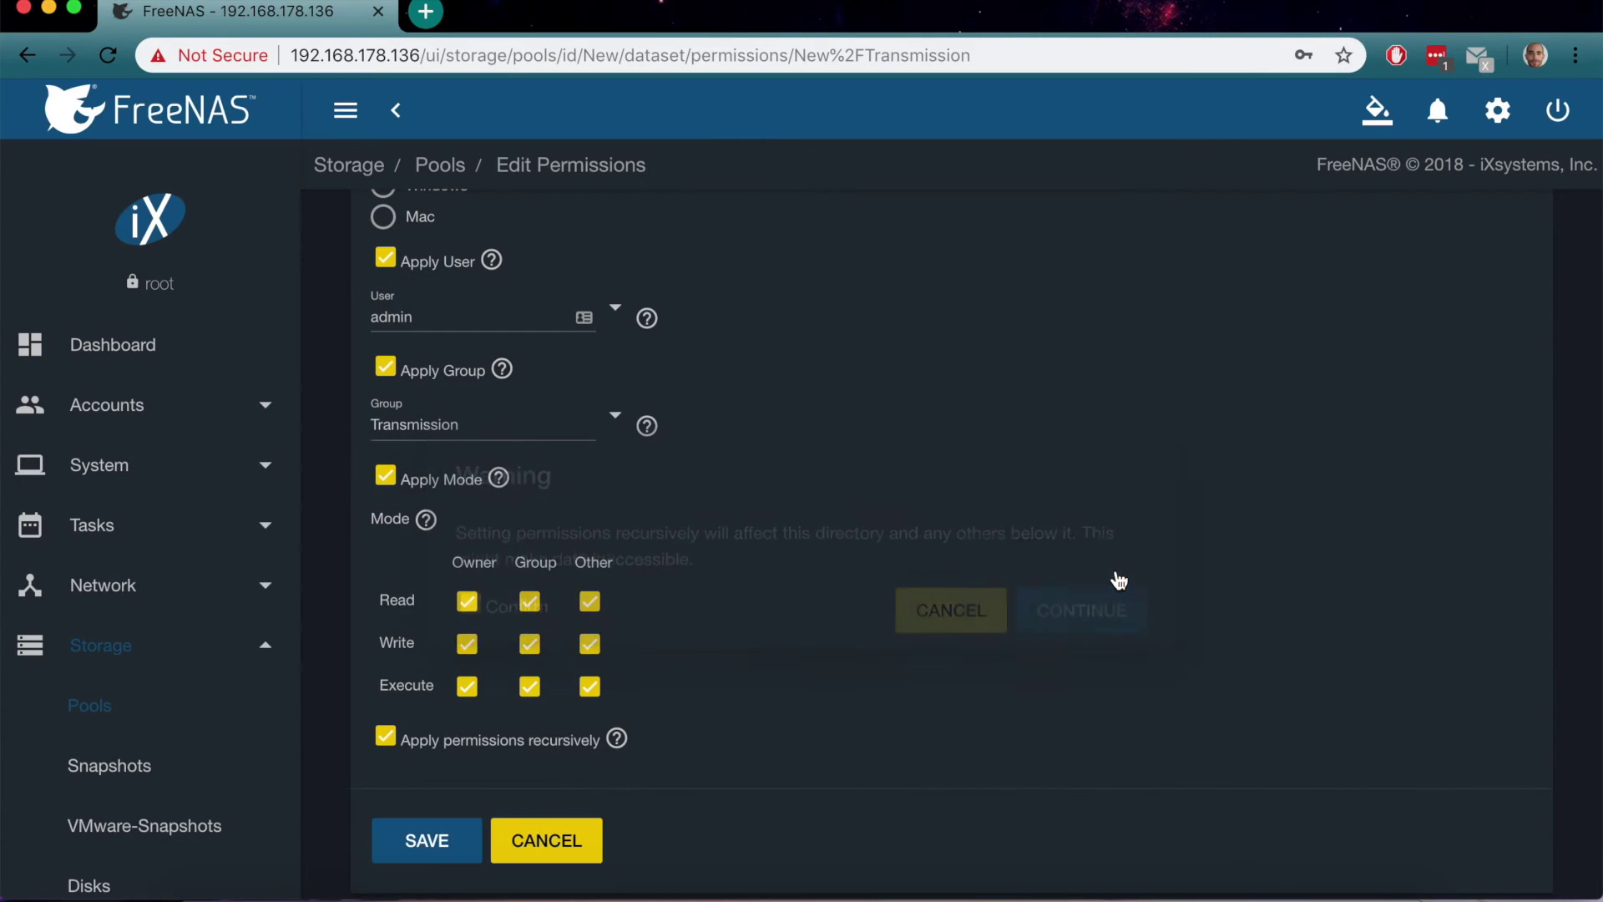
{"action": "left_click", "coordinate": [447, 829]}
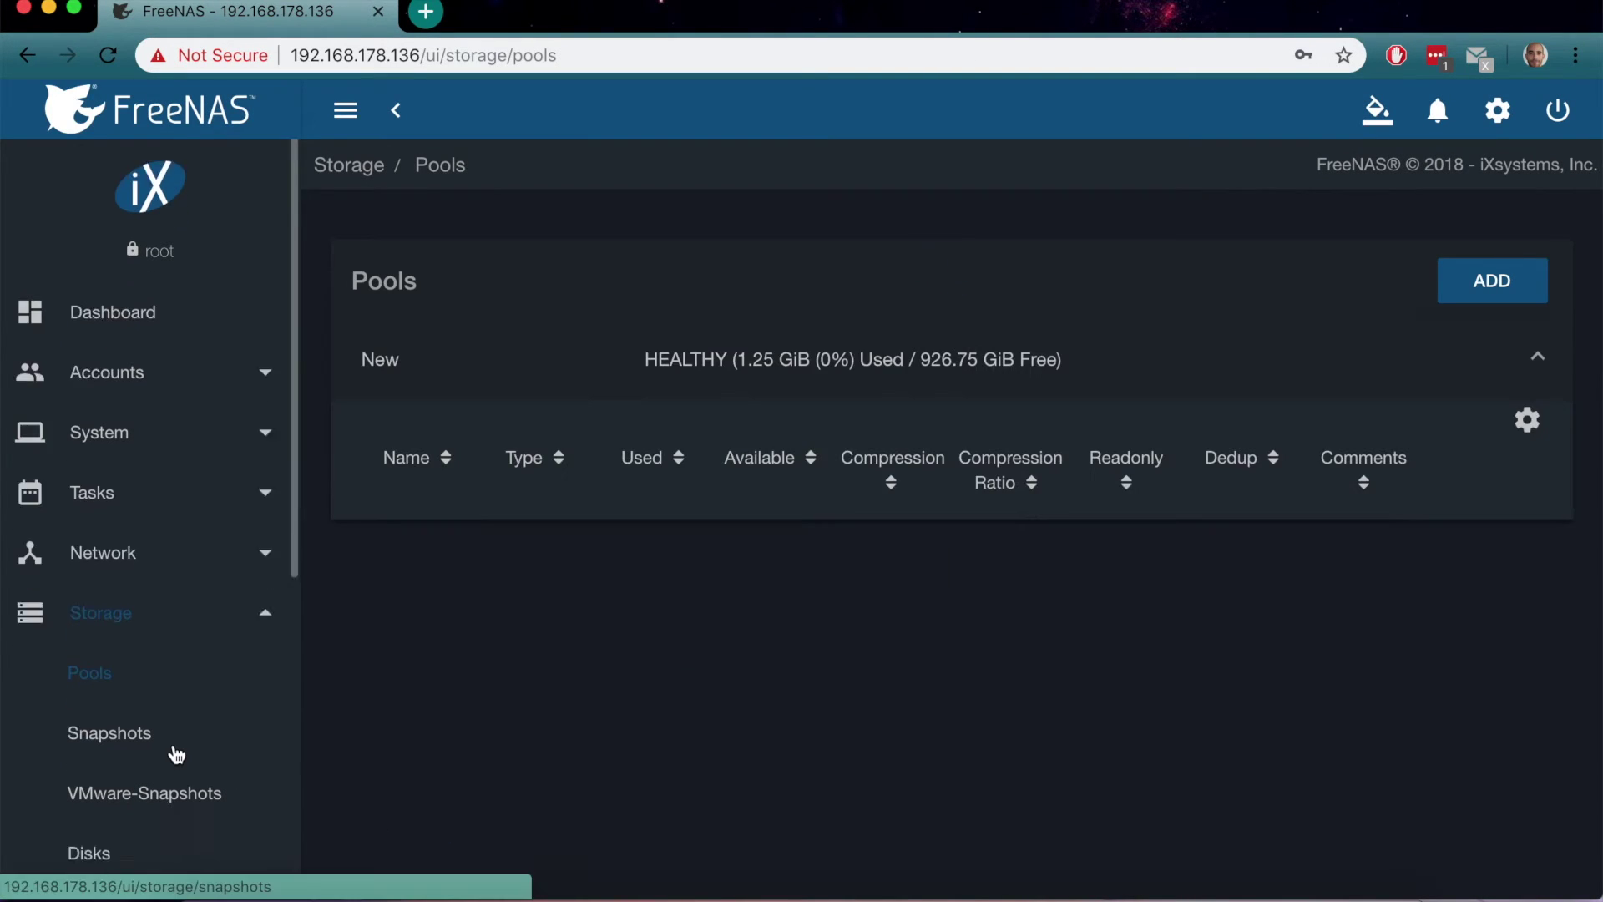
Start the transmission plugin jail from the Installed Plugins list
{"action": "scroll", "coordinate": [175, 751], "scroll_direction": "down", "scroll_amount": 6}
{"action": "scroll", "coordinate": [175, 754], "scroll_direction": "down", "scroll_amount": 2}
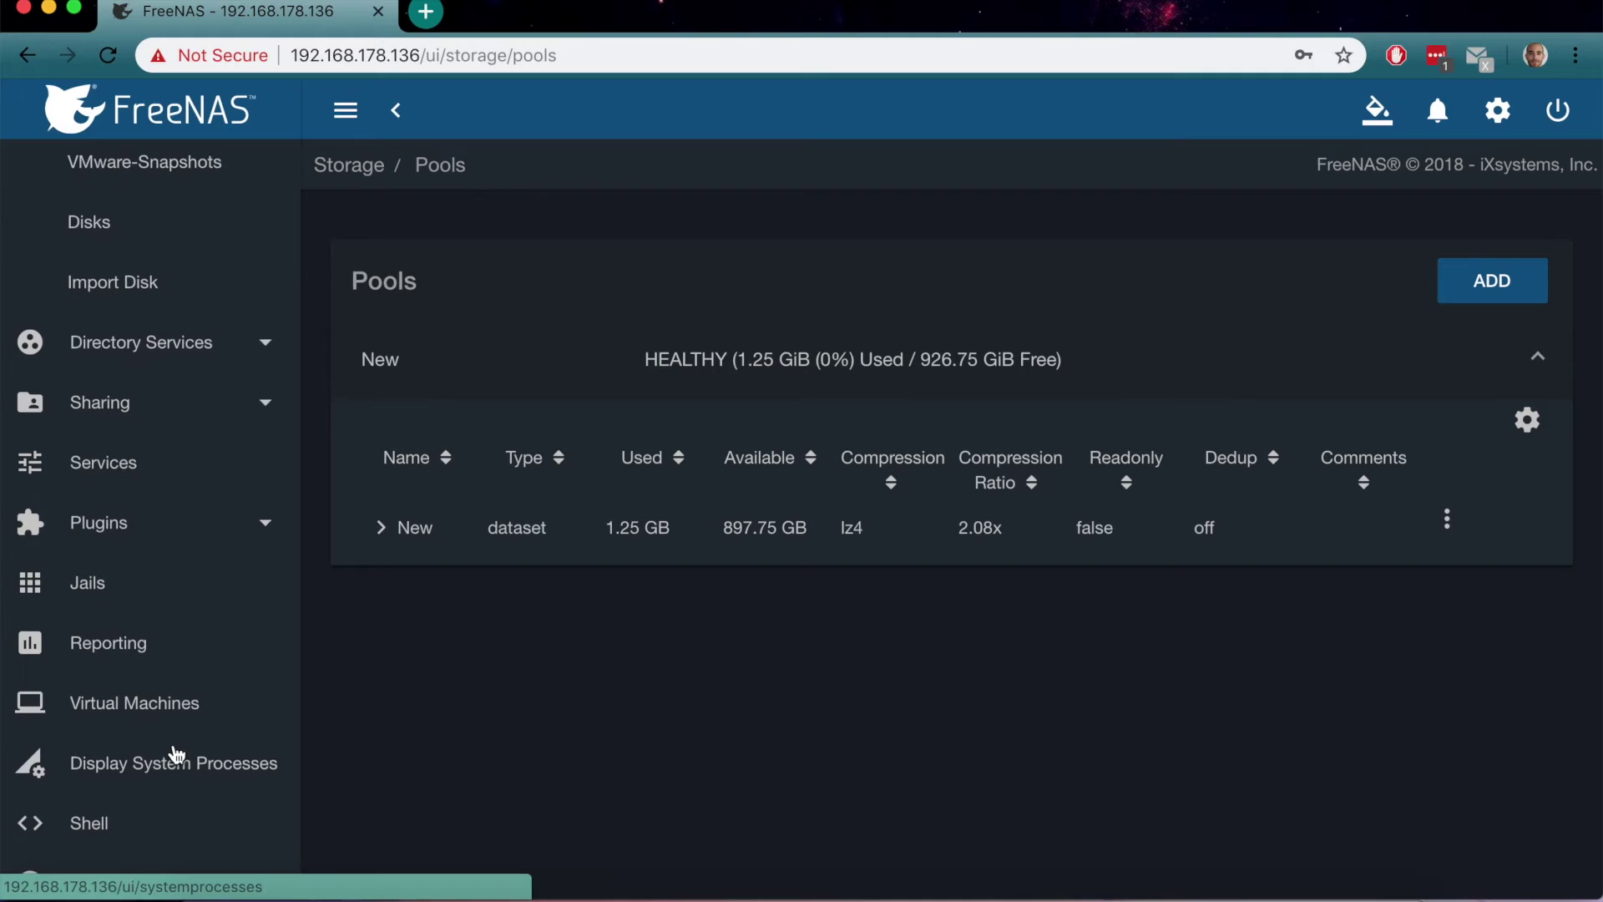
{"action": "left_click", "coordinate": [233, 526]}
{"action": "left_click", "coordinate": [111, 497]}
{"action": "scroll", "coordinate": [1324, 645], "scroll_direction": "right", "scroll_amount": 3}
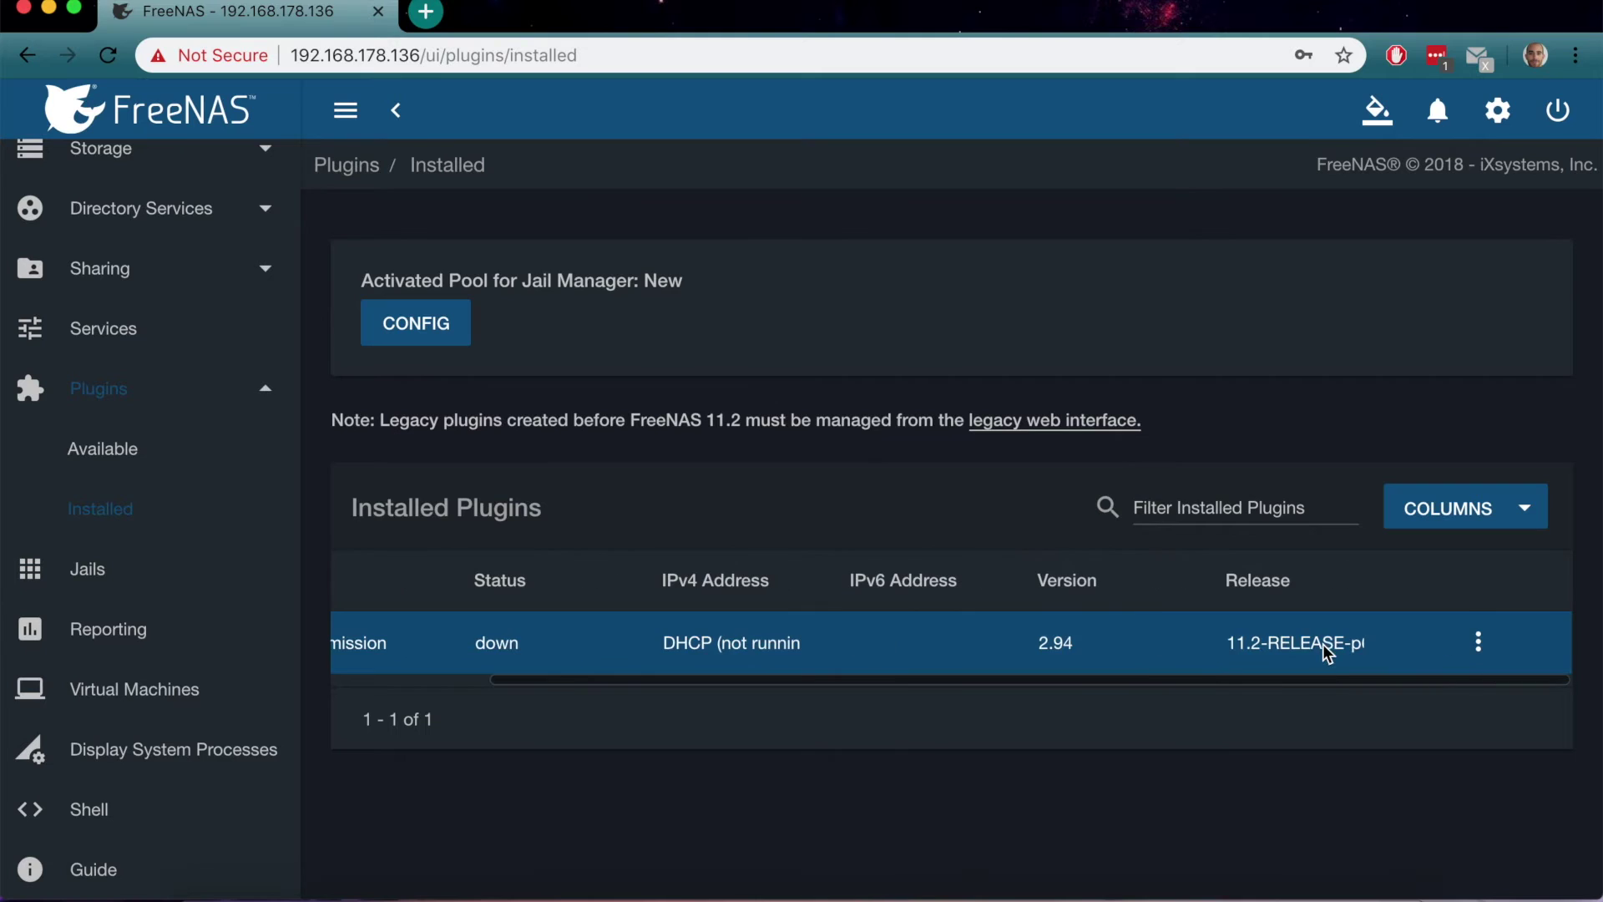
{"action": "left_click", "coordinate": [1480, 645]}
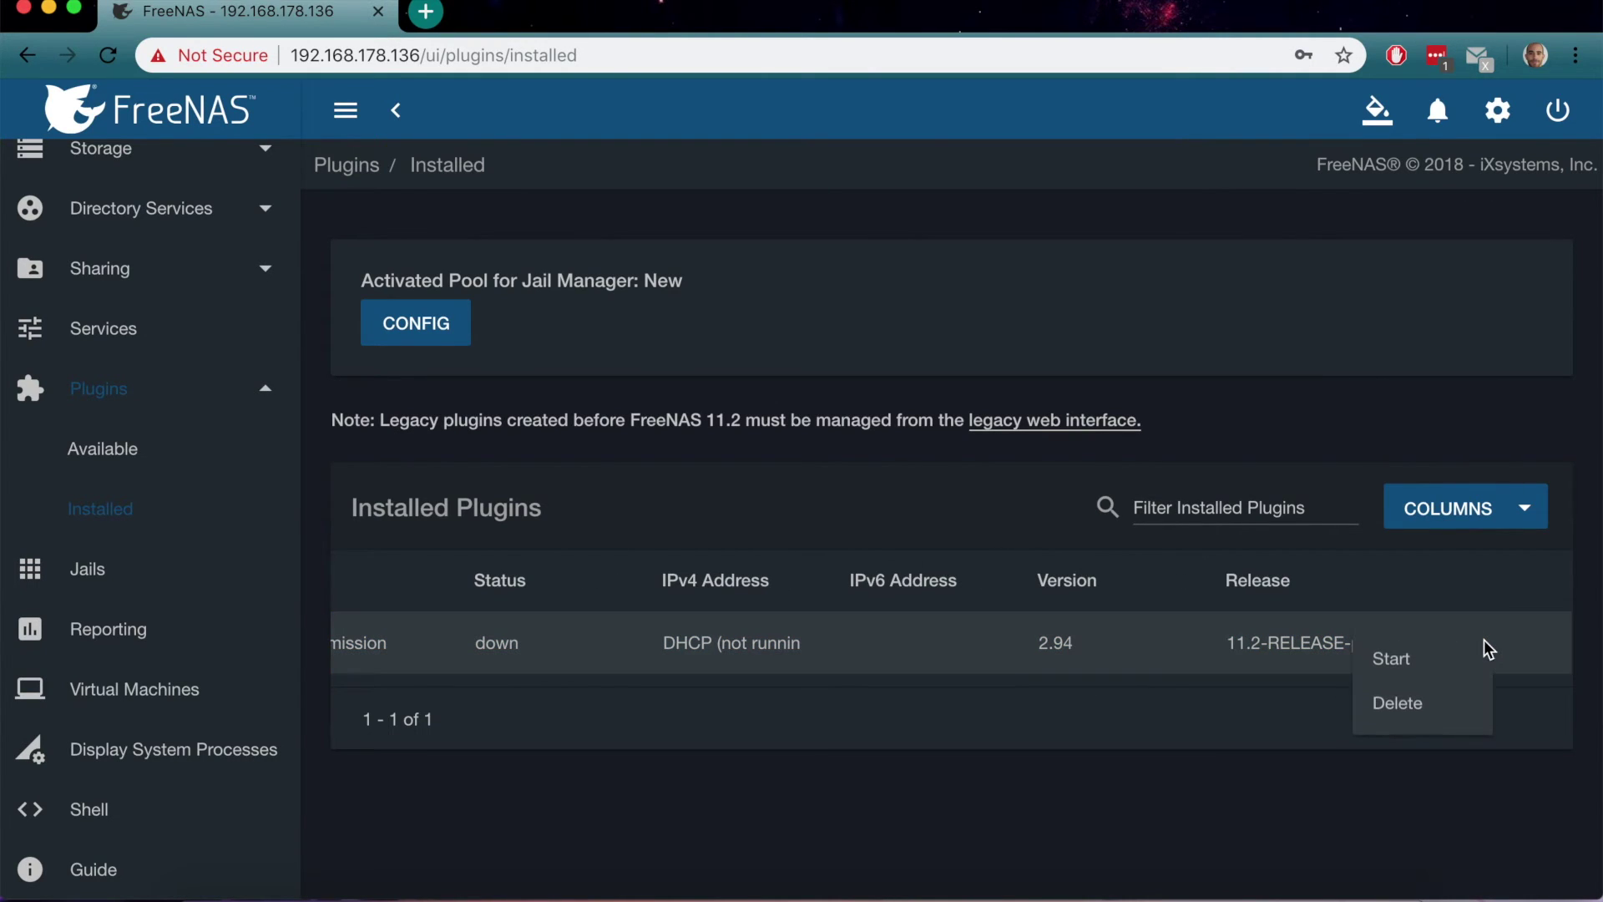
{"action": "left_click", "coordinate": [1425, 669]}
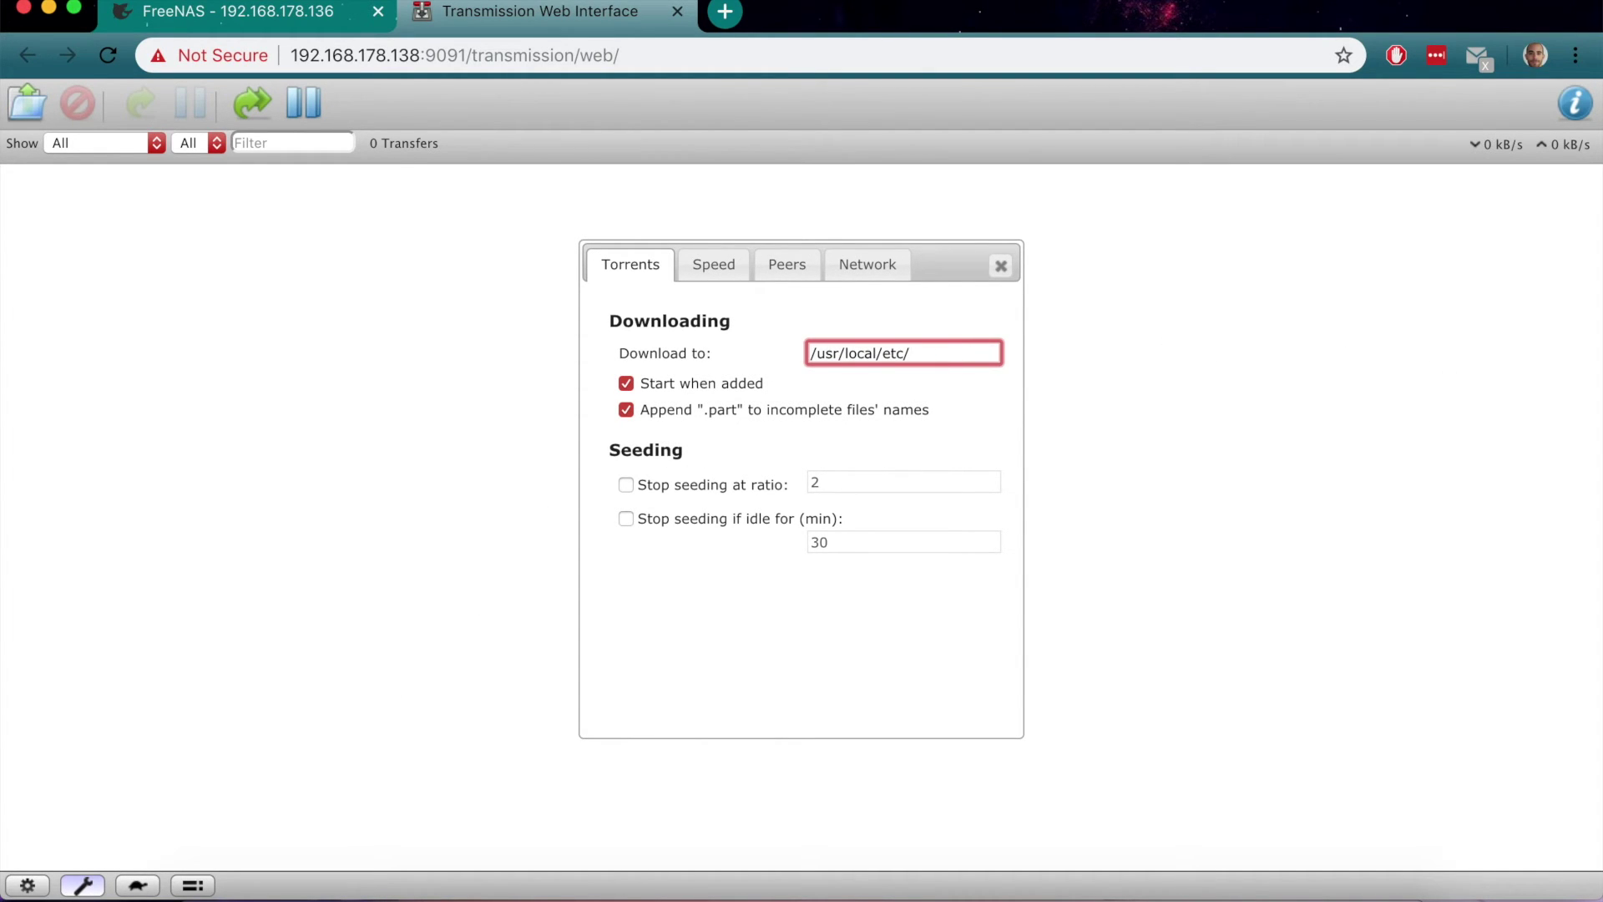
{"action": "key", "text": "BackSpace"}
{"action": "key", "text": "BackSpace"}
{"action": "key", "text": "BackSpace"}
Set Transmission's download folder to /media and bring up the Upload Torrent Files dialog
{"action": "type", "text": "/media"}
{"action": "left_click", "coordinate": [714, 266]}
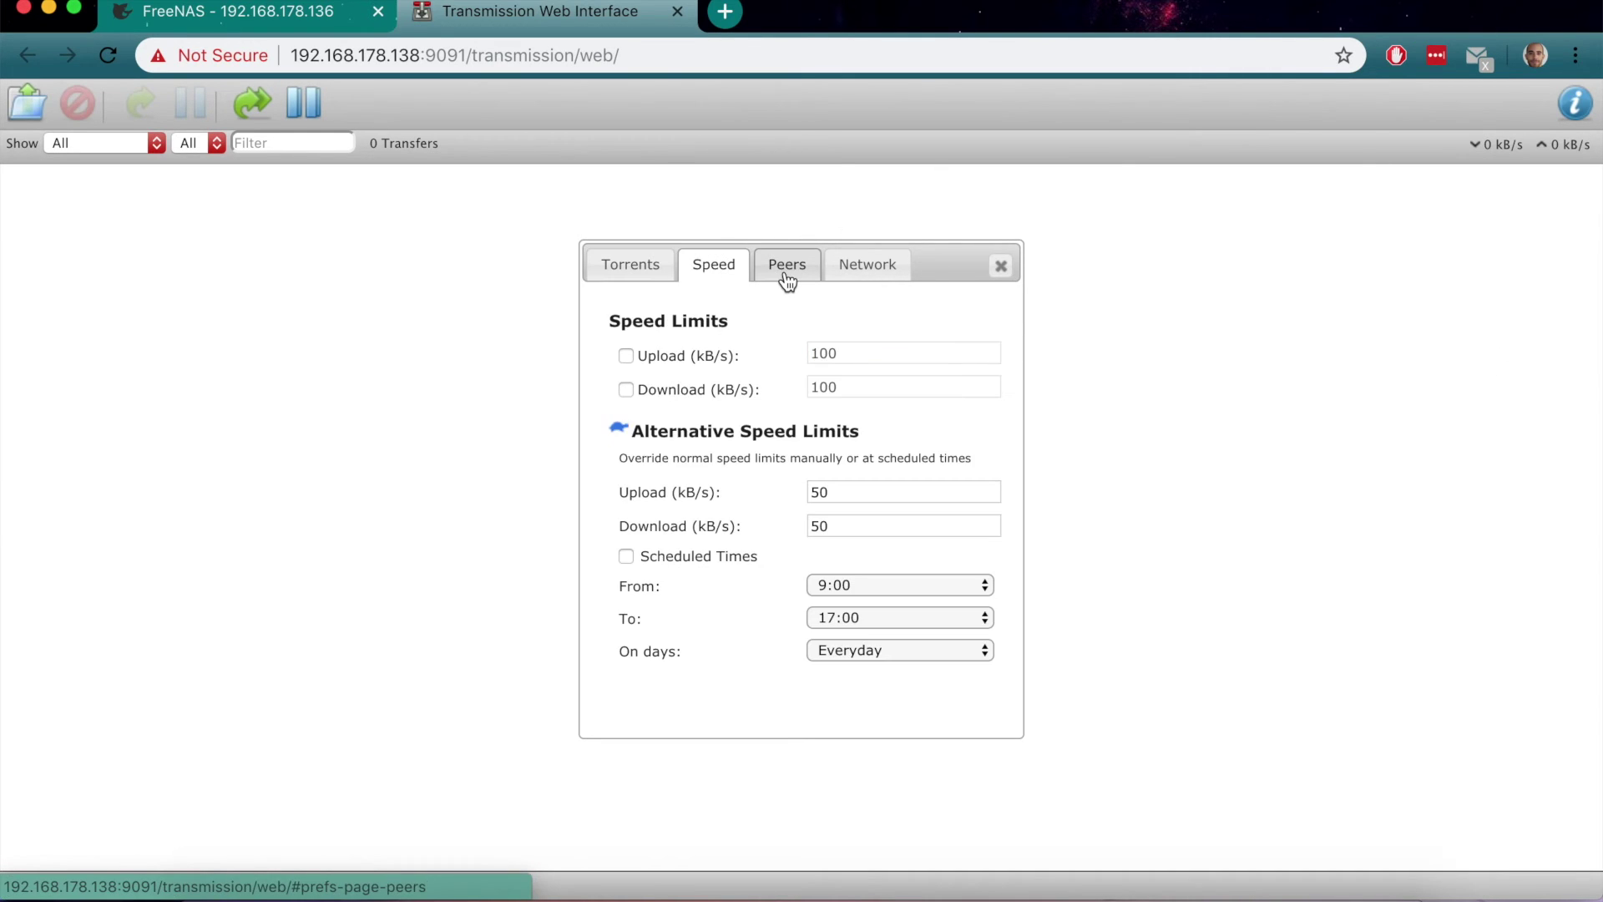
{"action": "left_click", "coordinate": [785, 268]}
{"action": "left_click", "coordinate": [1001, 265]}
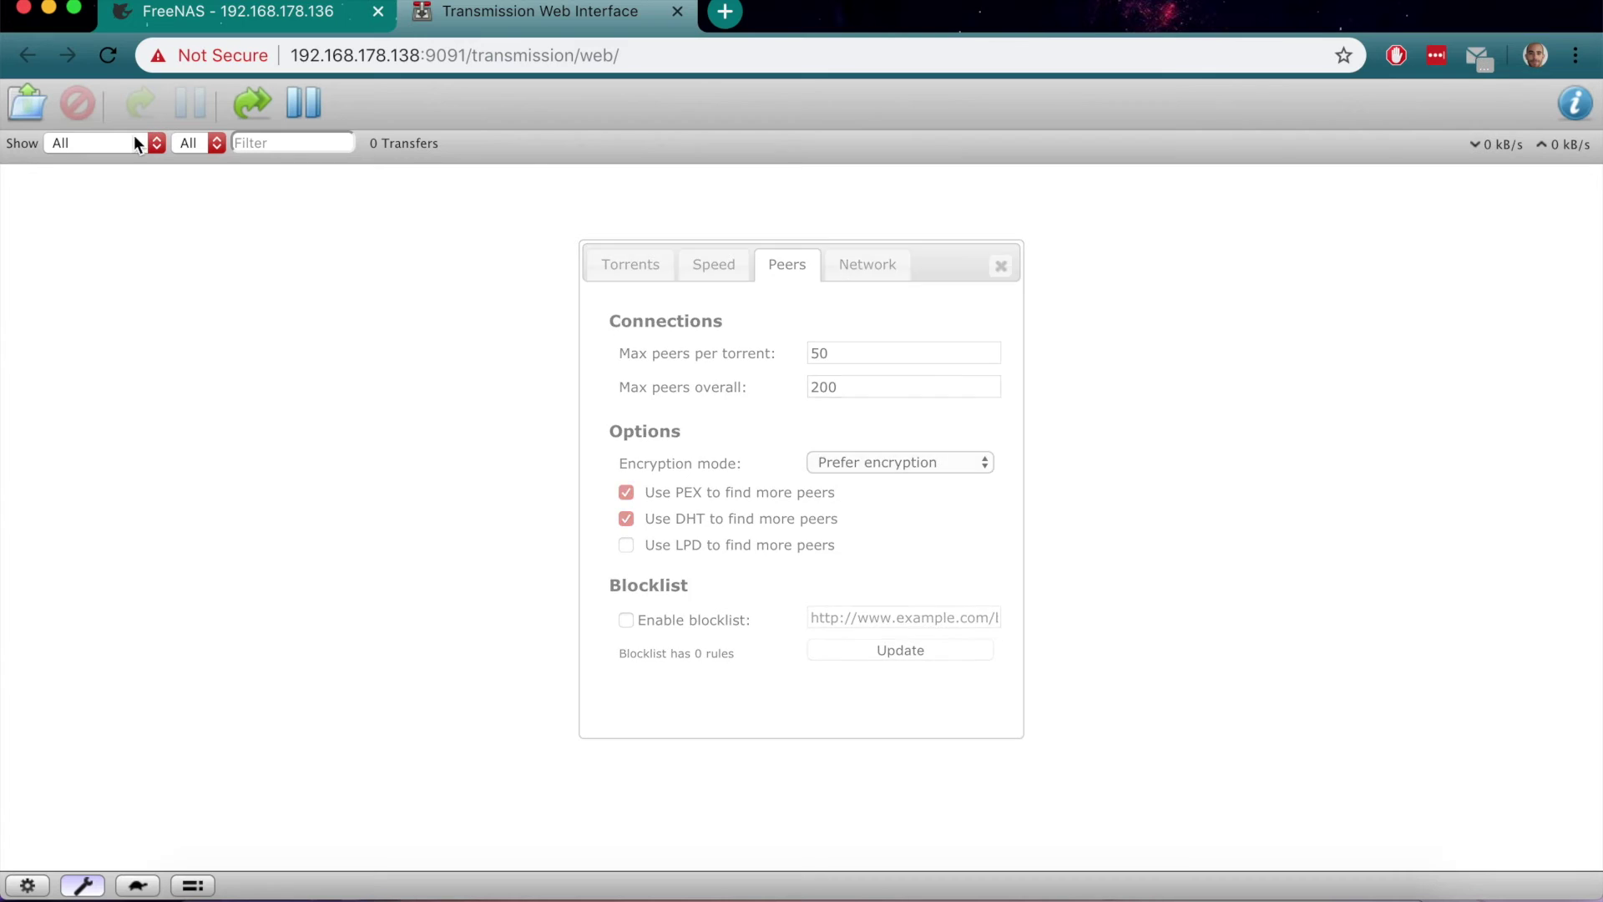
{"action": "left_click", "coordinate": [25, 122]}
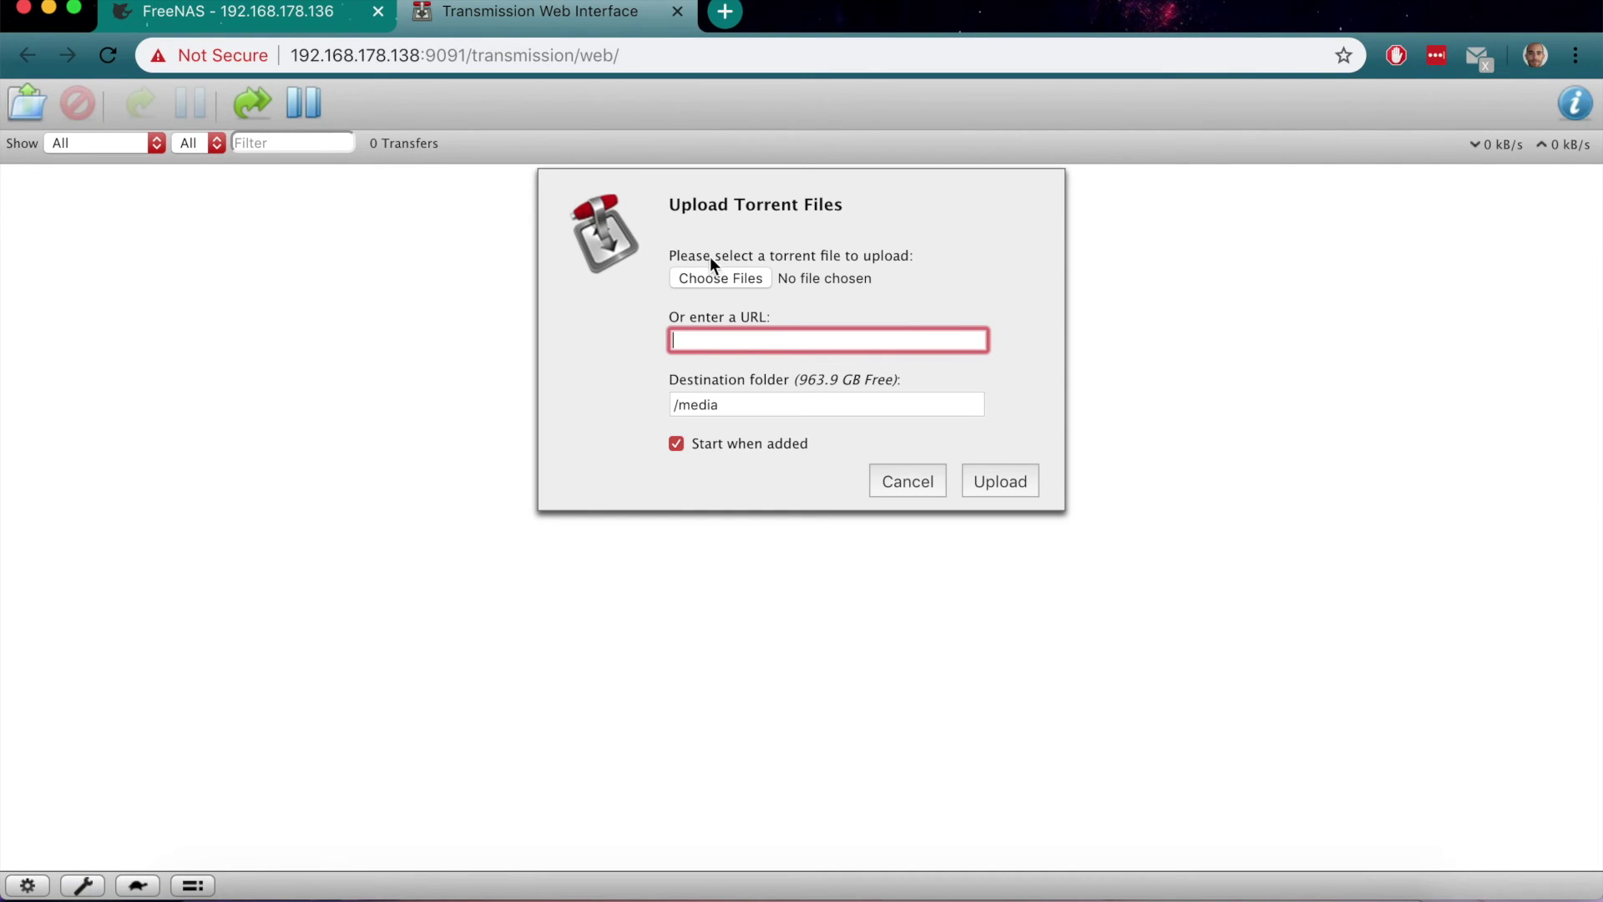
Upload the Family.Guy S17E08 .torrent file from the Desktop
{"action": "left_click", "coordinate": [714, 271]}
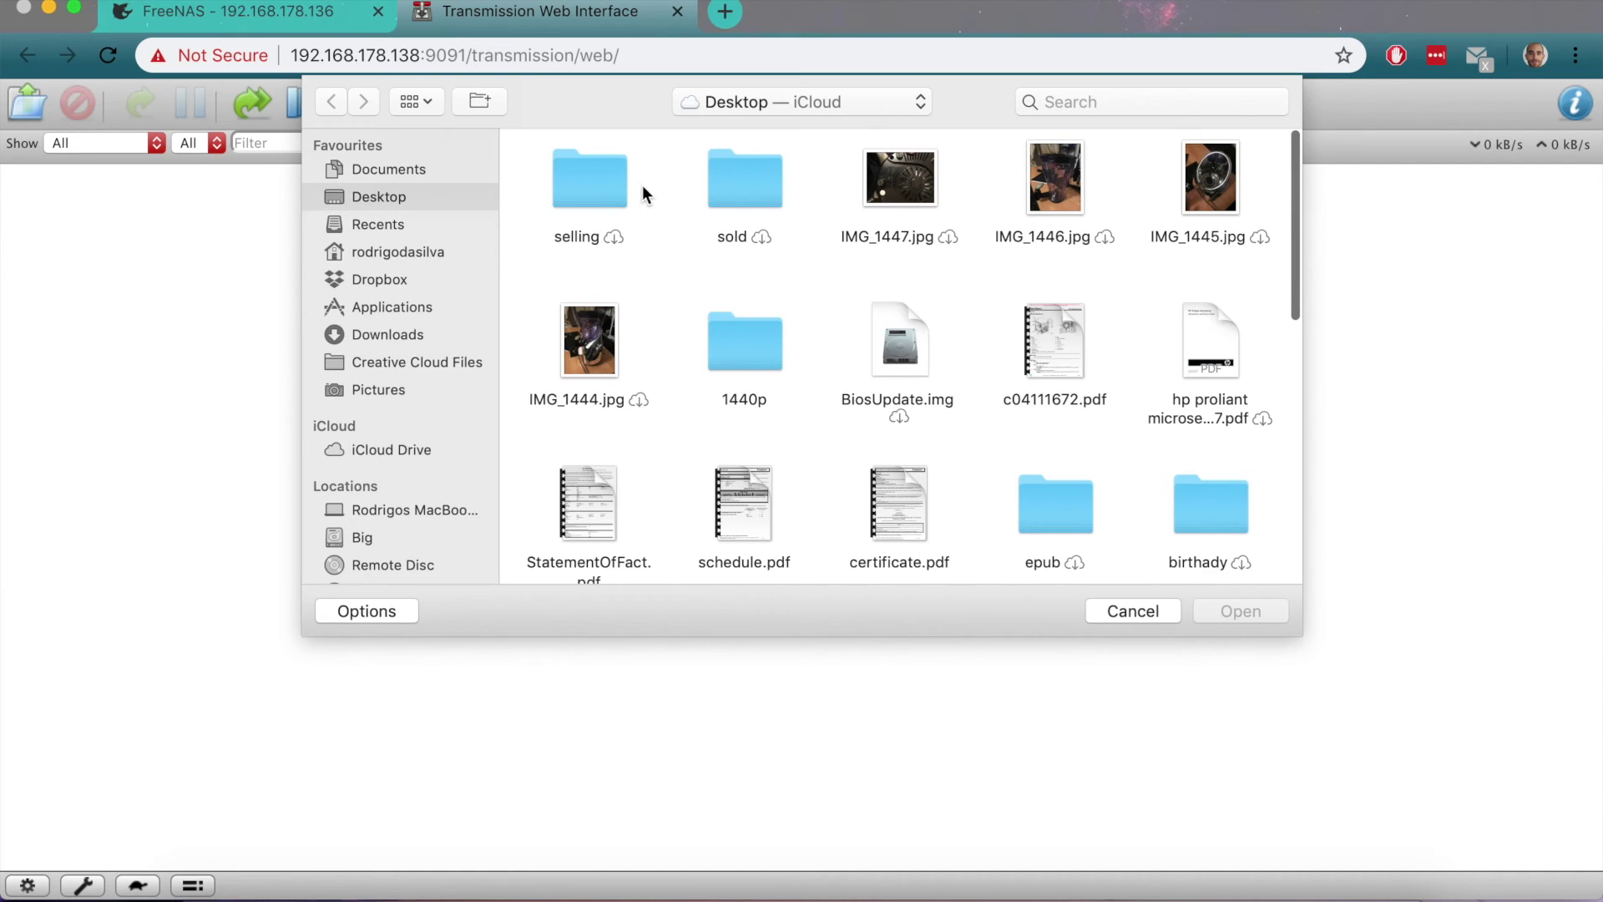
{"action": "left_click", "coordinate": [394, 298]}
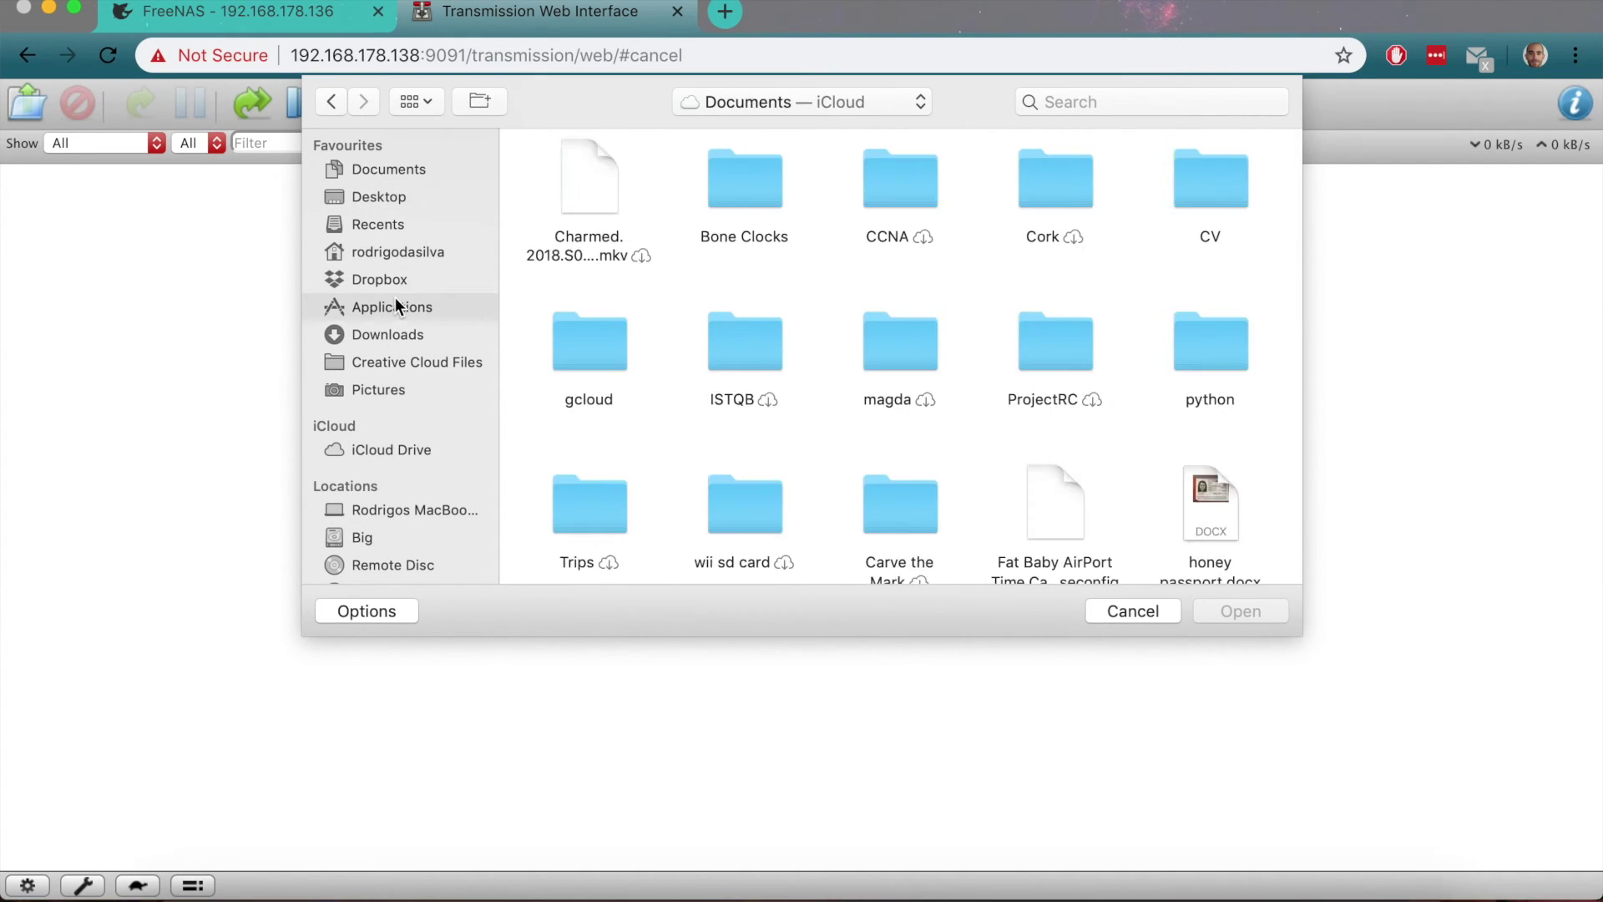
{"action": "left_click", "coordinate": [387, 196]}
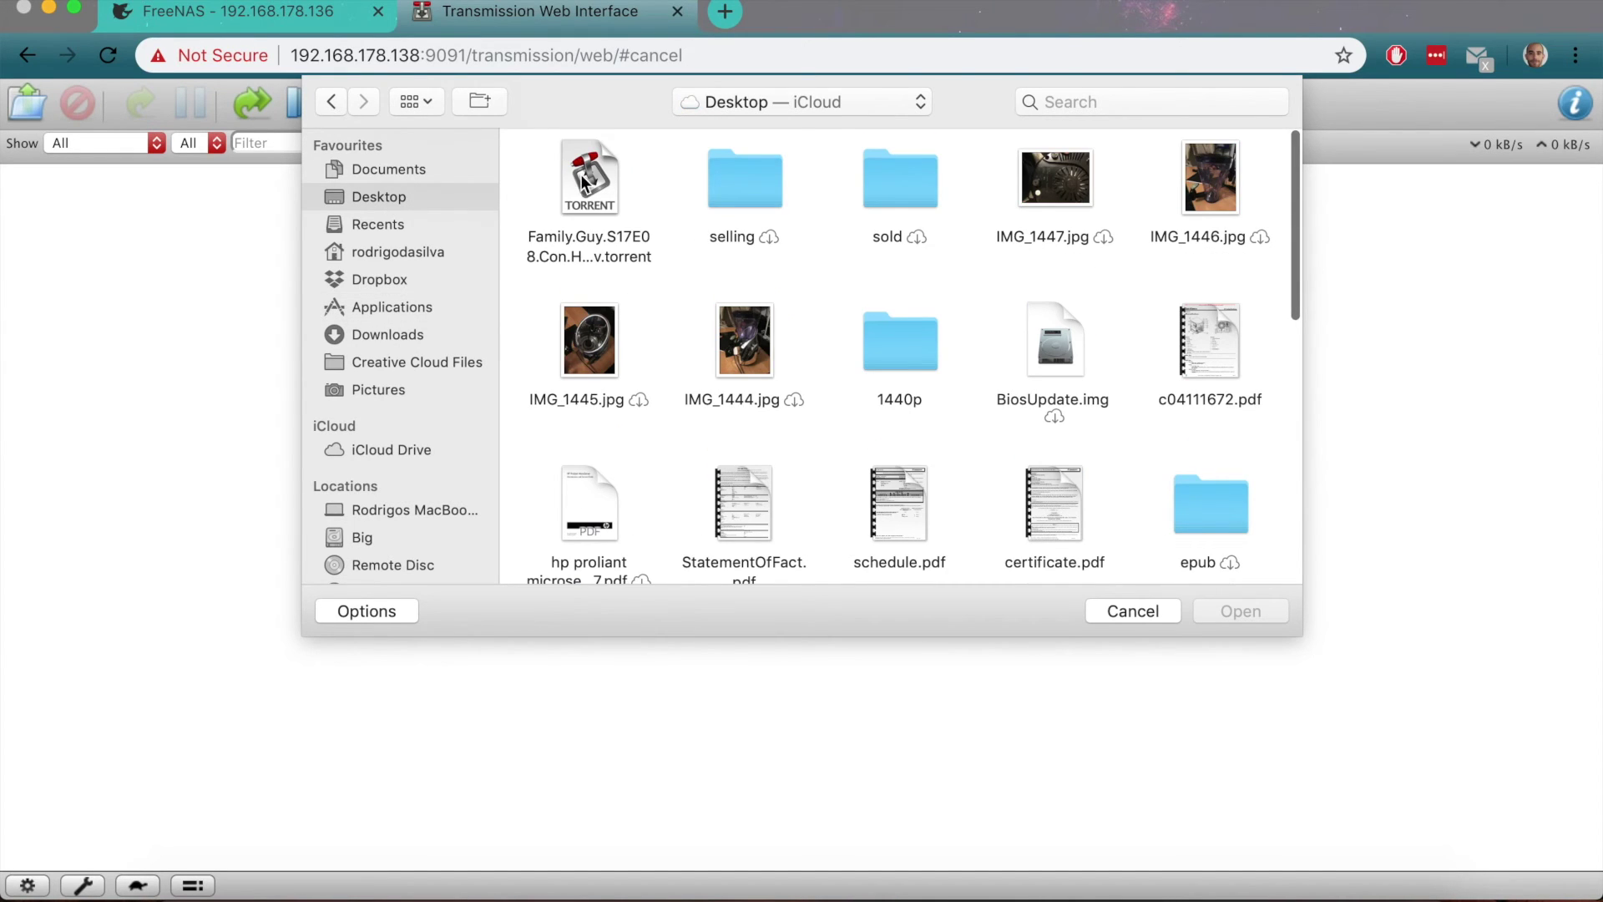
{"action": "double_click", "coordinate": [582, 175]}
{"action": "left_click", "coordinate": [727, 278]}
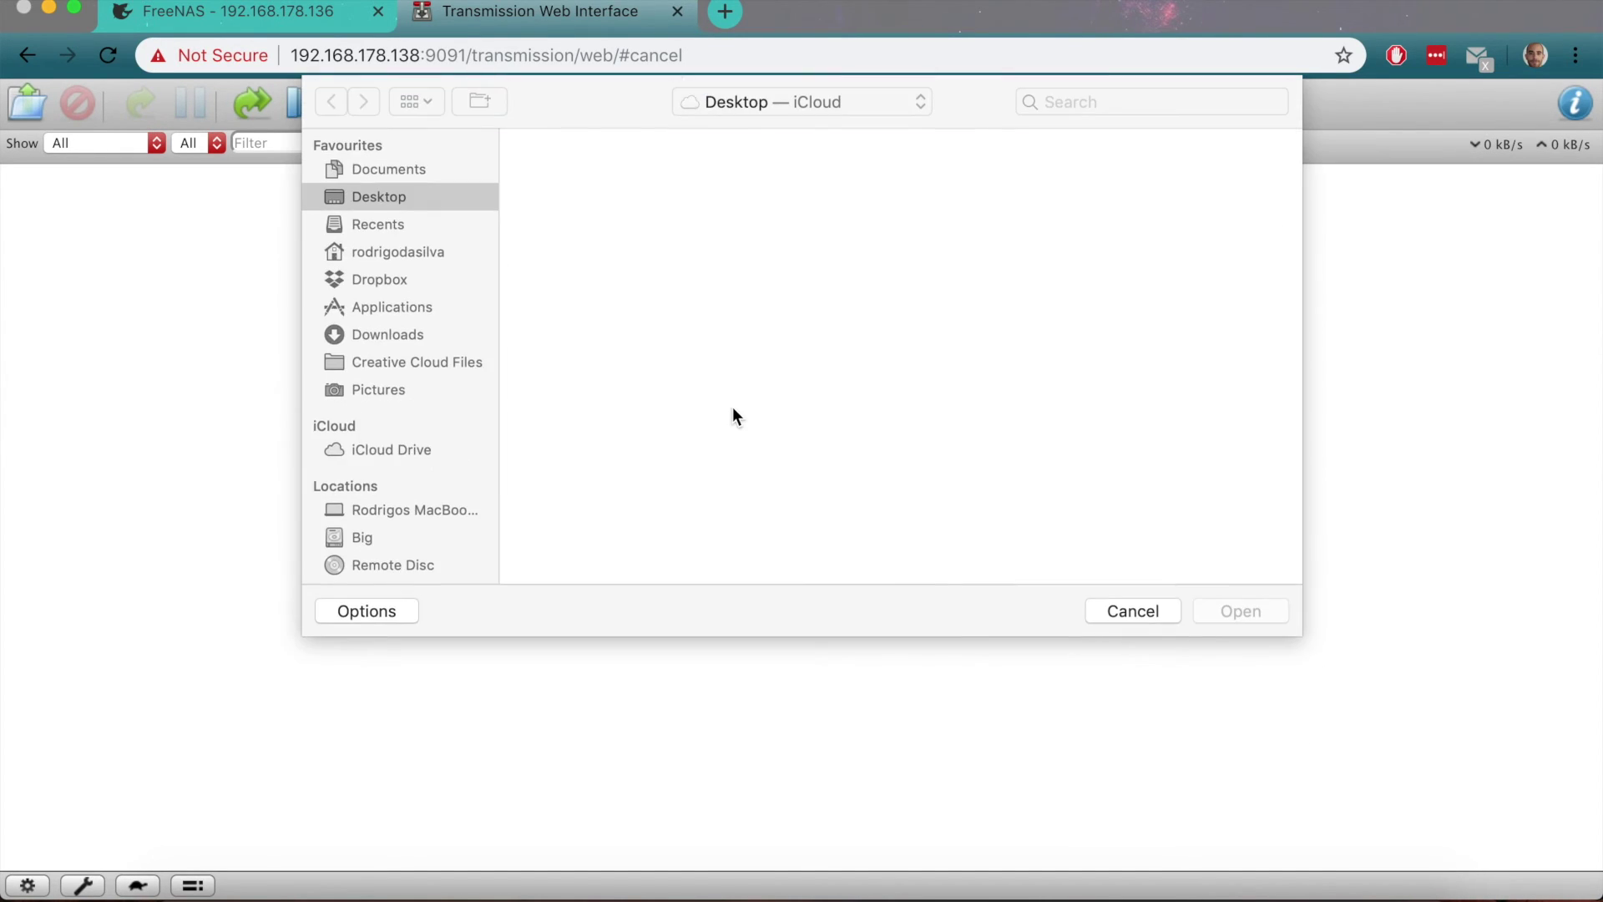
{"action": "left_click", "coordinate": [733, 408]}
{"action": "double_click", "coordinate": [594, 218]}
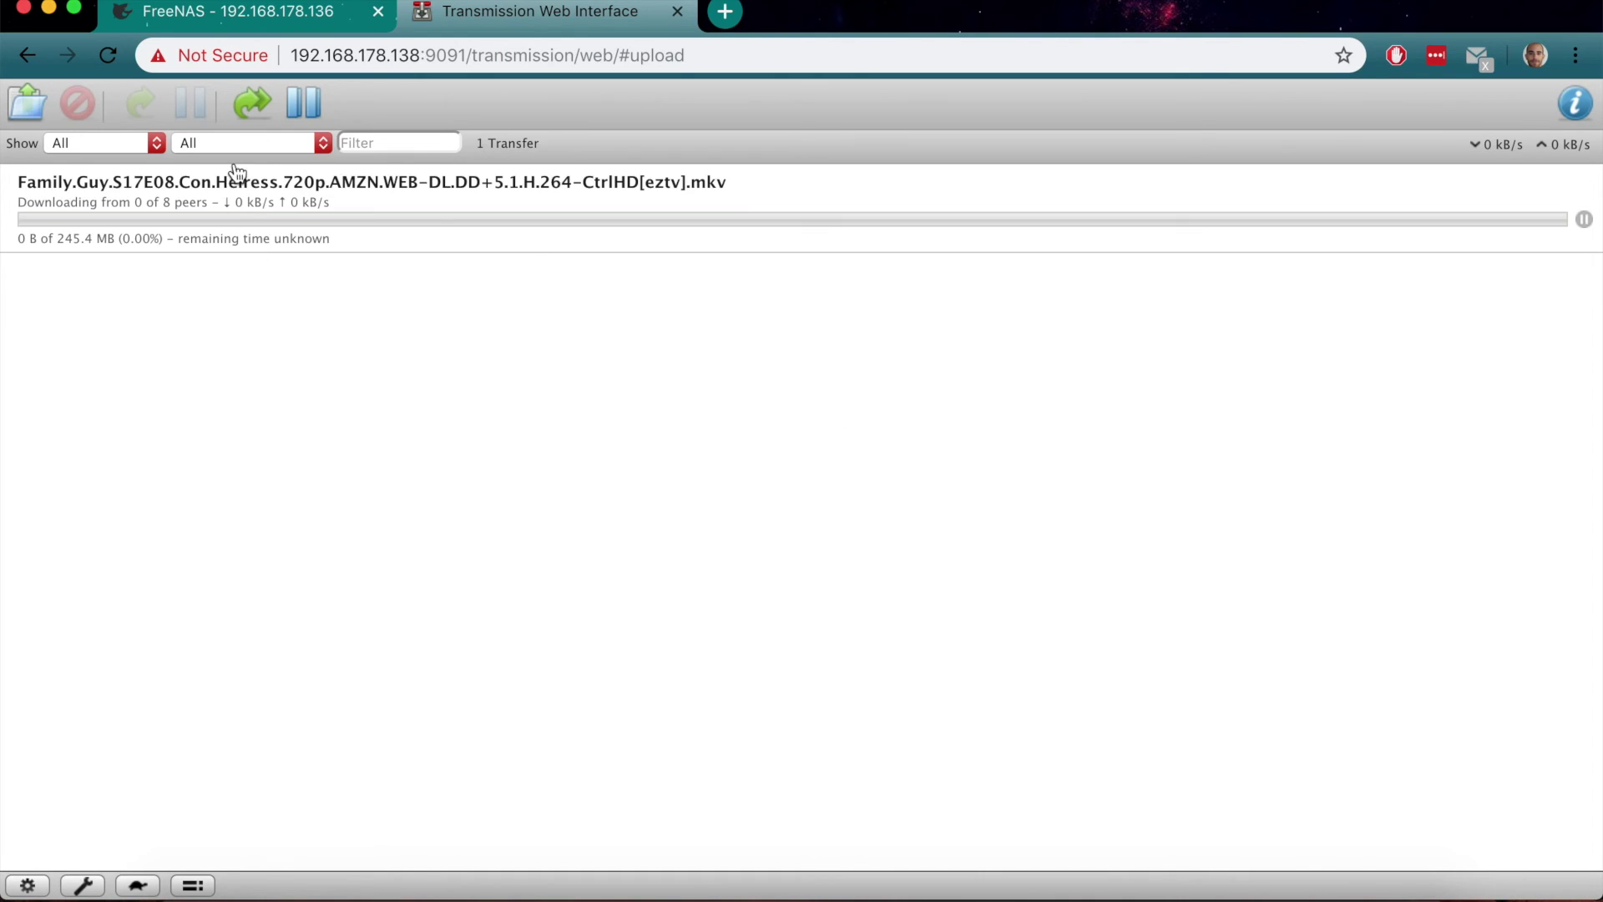
Select the Family Guy transfer and let it reach about 35.2 of 245.4 MB
{"action": "left_click", "coordinate": [307, 219]}
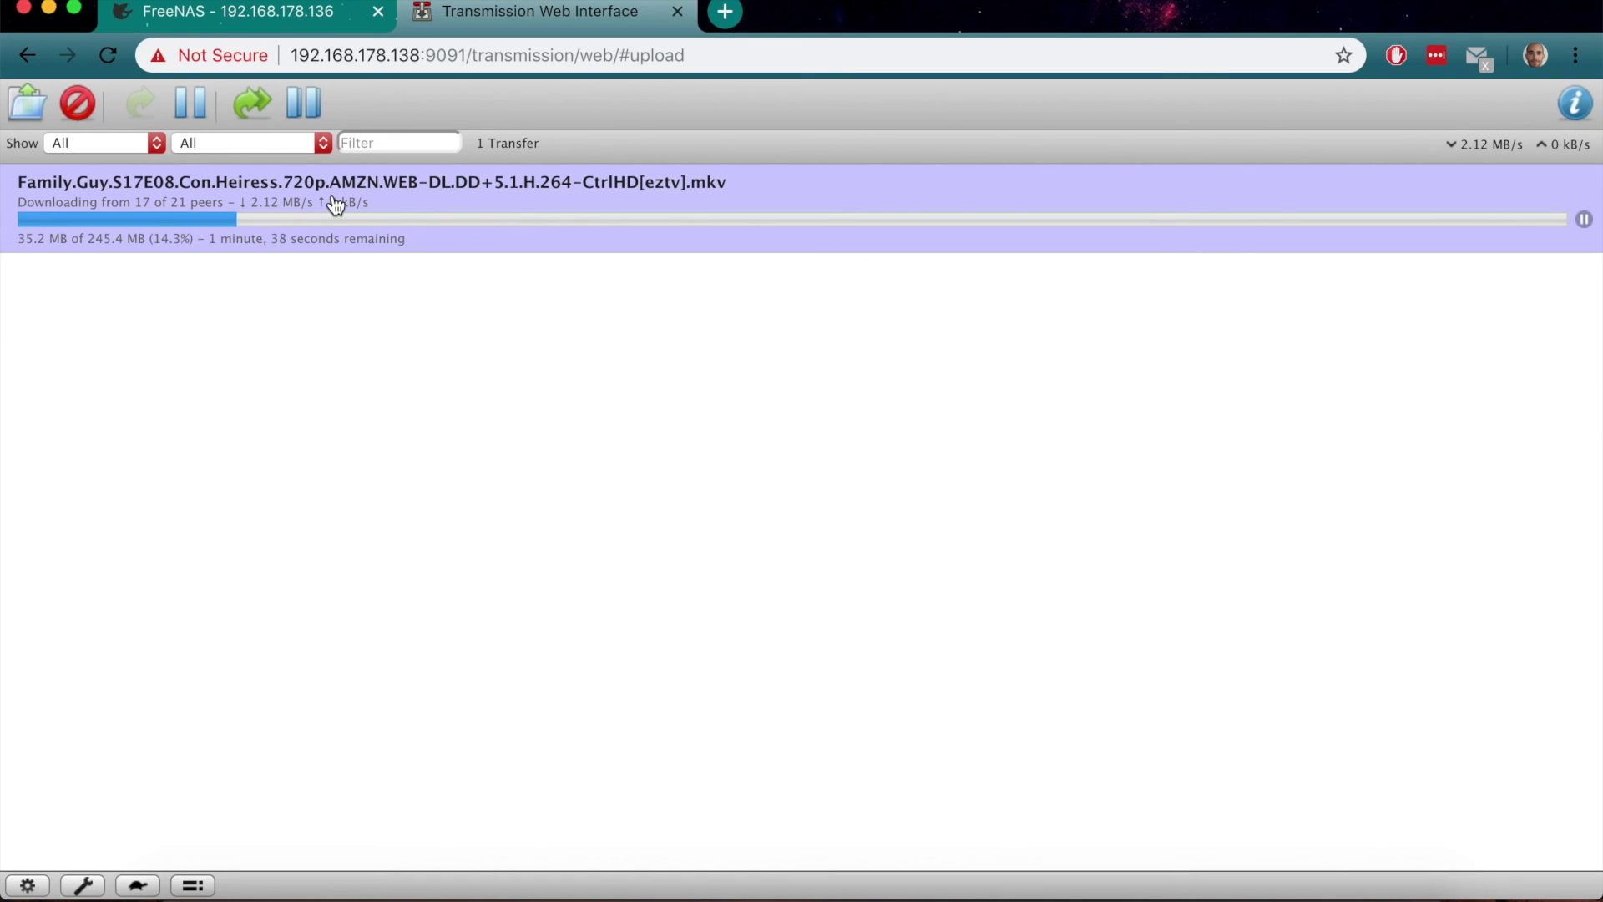
Back in FreeNAS, close the Plugin installed successfully notice and view the Installed Plugins list
{"action": "left_click", "coordinate": [245, 11]}
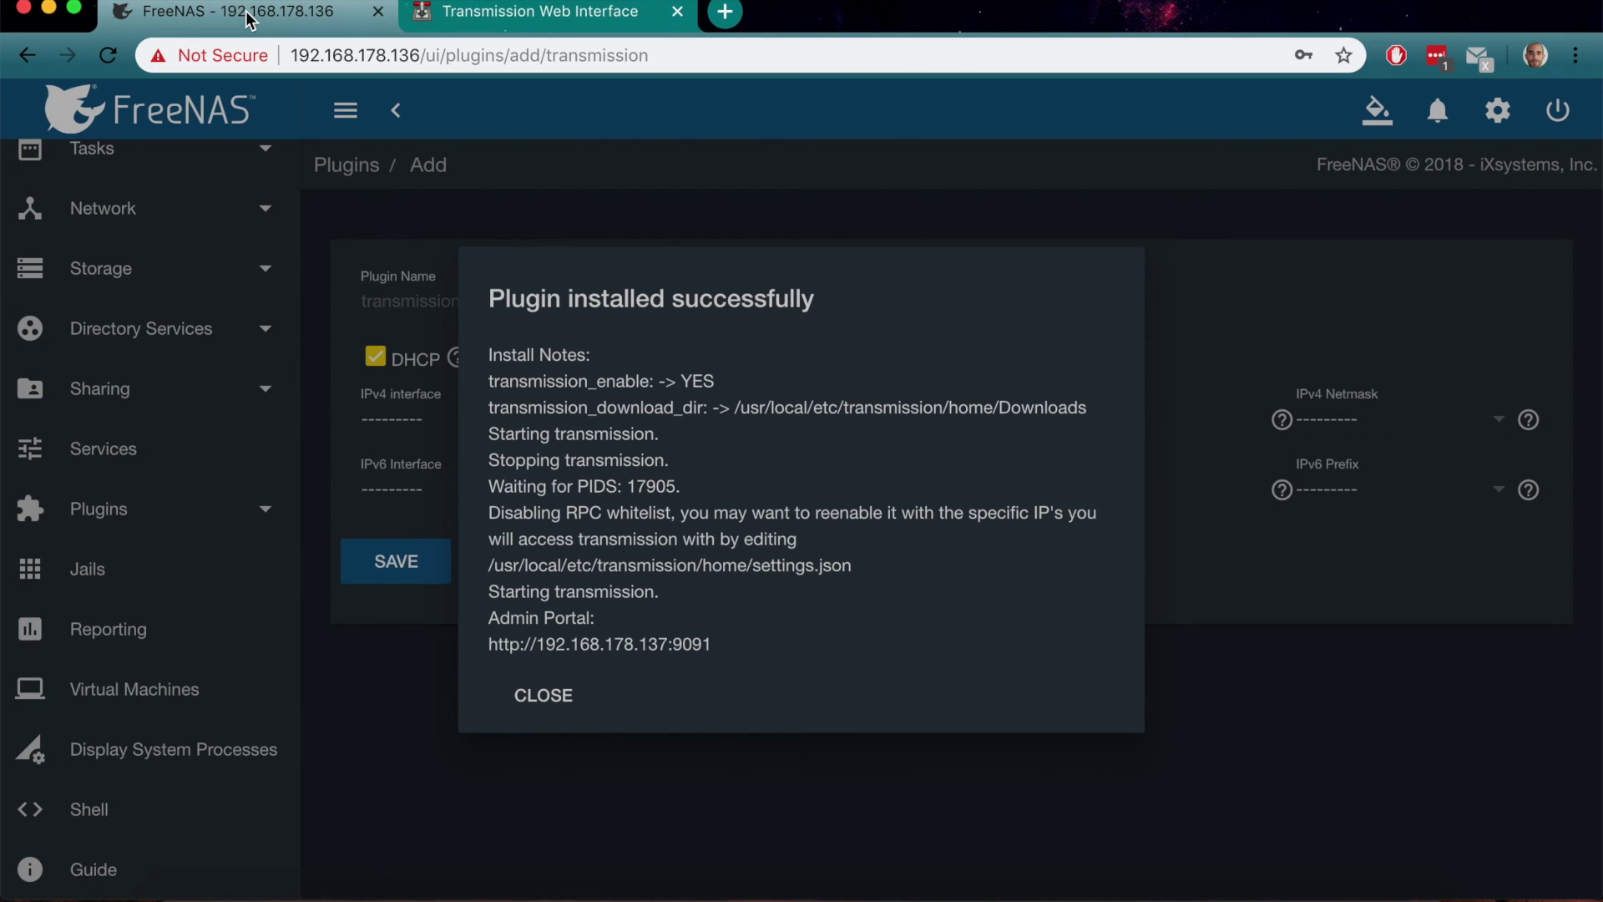
{"action": "left_click", "coordinate": [571, 709]}
{"action": "scroll", "coordinate": [161, 276], "scroll_direction": "down", "scroll_amount": 2}
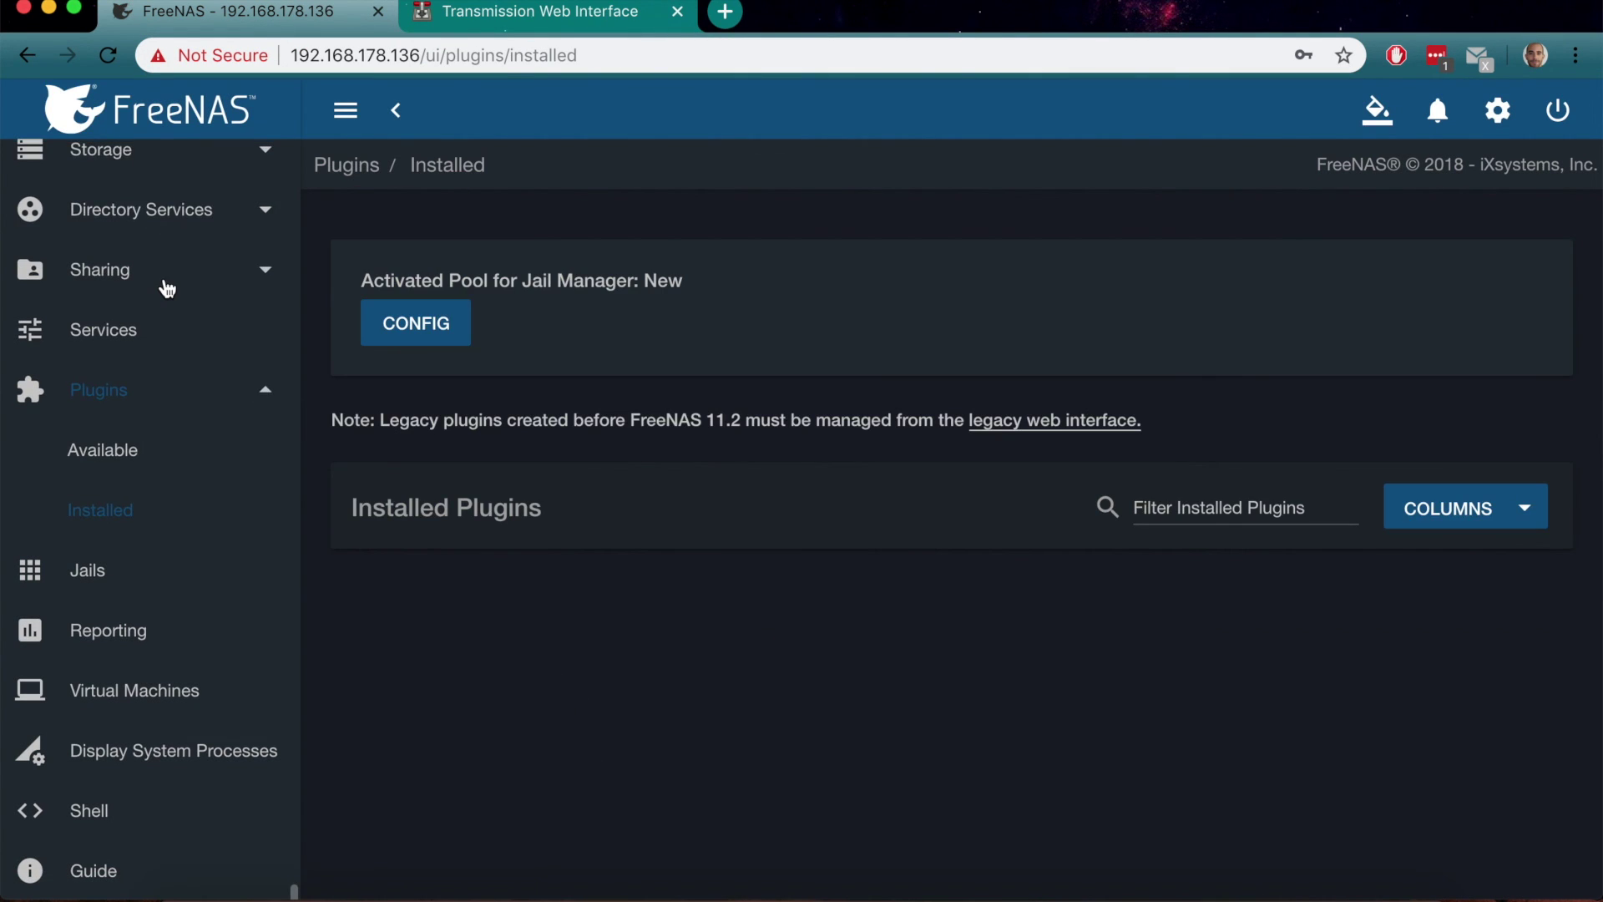
{"action": "scroll", "coordinate": [167, 289], "scroll_direction": "up", "scroll_amount": 3}
{"action": "scroll", "coordinate": [166, 284], "scroll_direction": "up", "scroll_amount": 4}
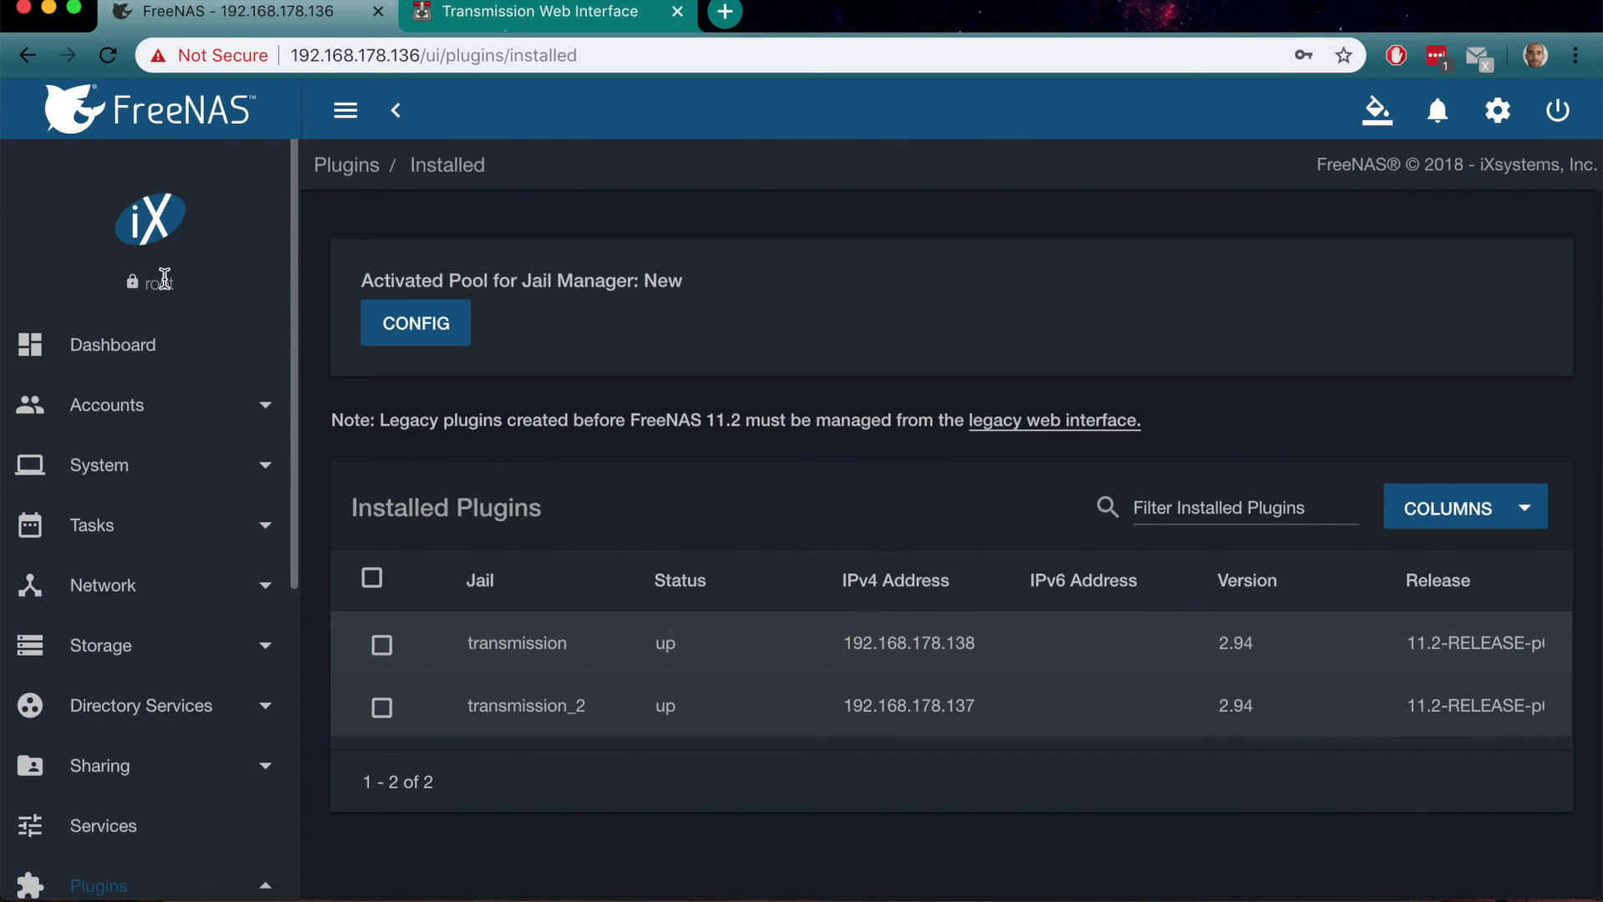